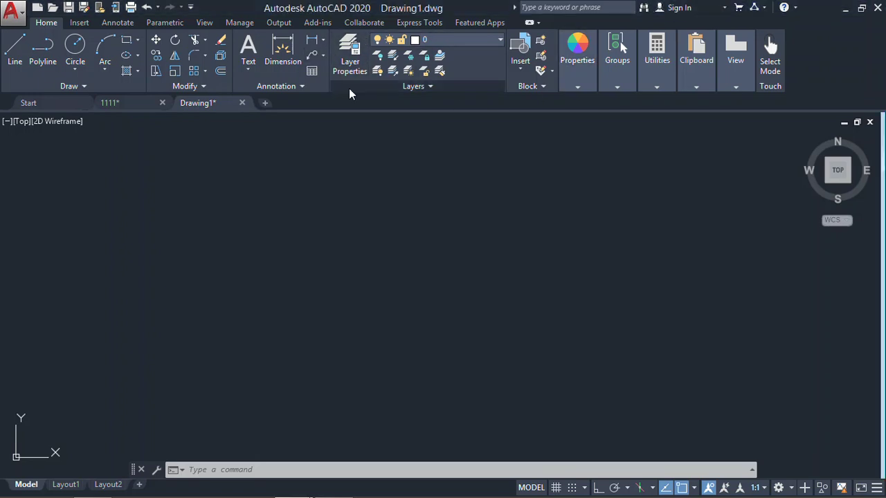
# Open an enlarged Layer Properties Manager and create two layers named wall and windows.
pyautogui.click(350, 56)
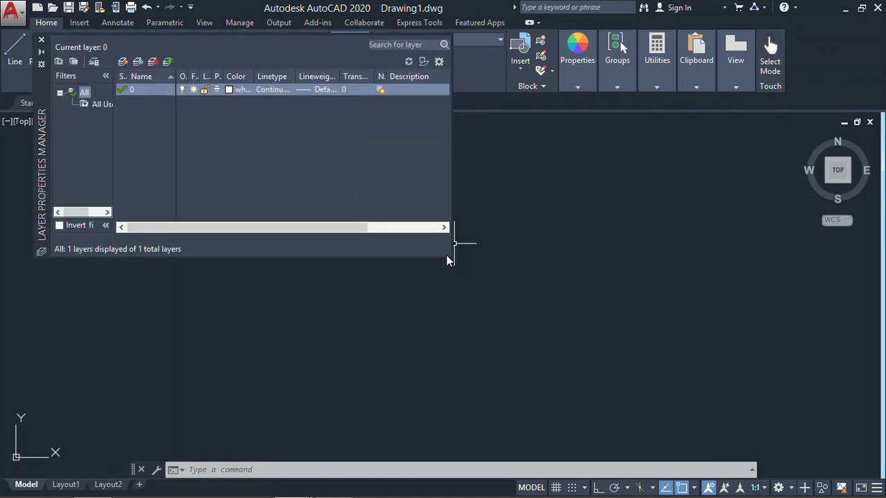
pyautogui.moveTo(449, 258); pyautogui.dragTo(818, 455)
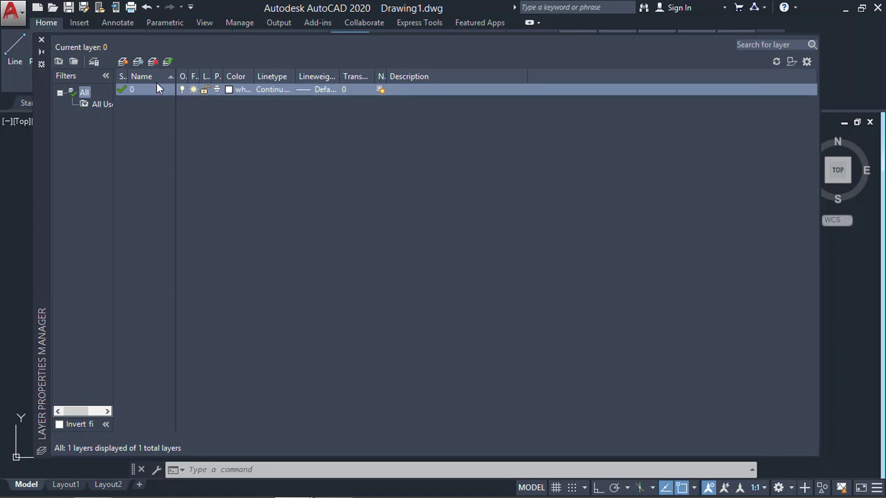
pyautogui.click(121, 62)
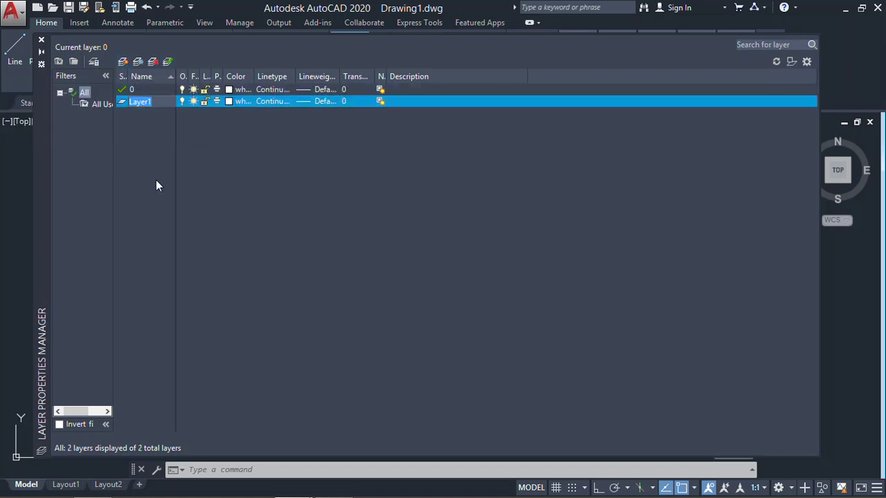
pyautogui.write('wall')
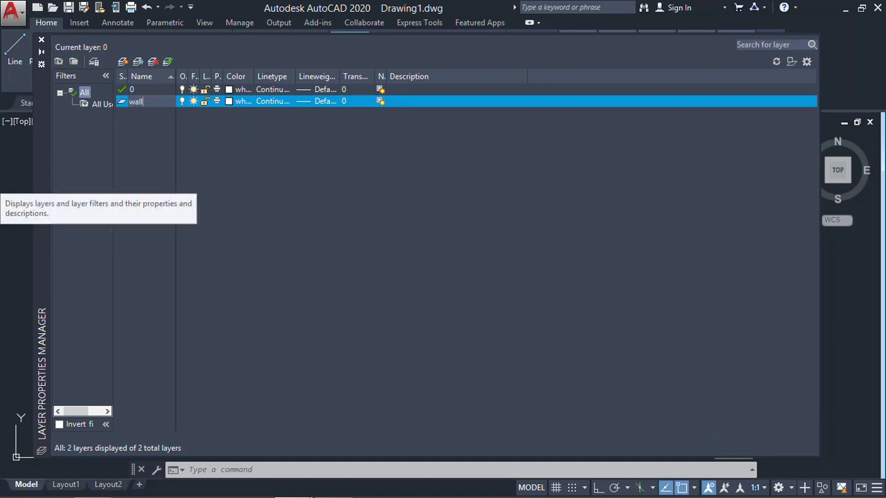
pyautogui.click(124, 63)
pyautogui.write('windo')
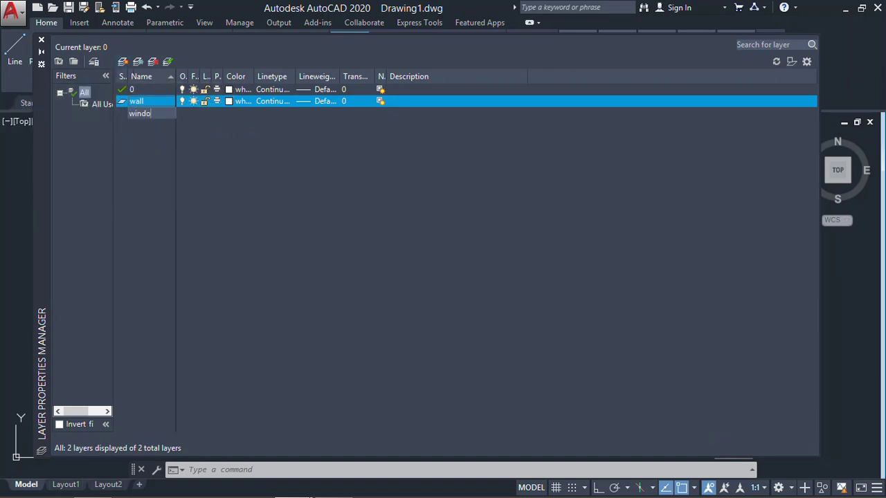
pyautogui.write('ws')
# Add three more layers named glass, stairs and doors.
pyautogui.click(123, 61)
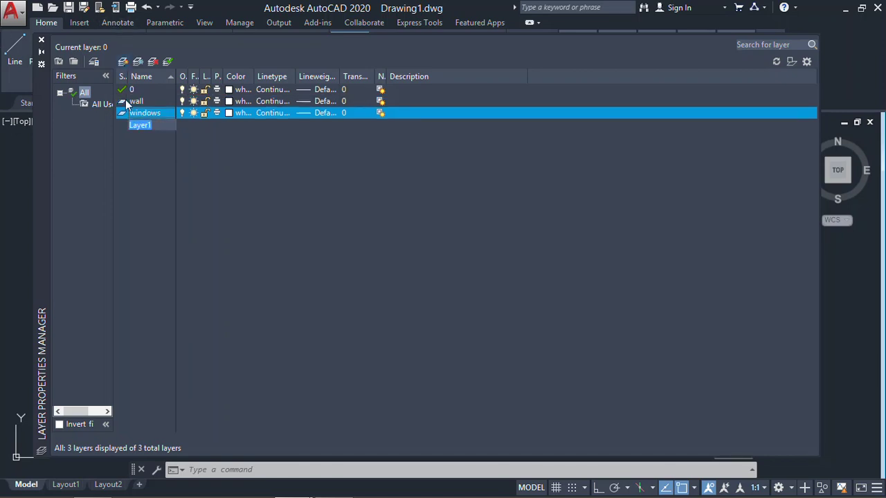
pyautogui.write('glass')
pyautogui.click(123, 62)
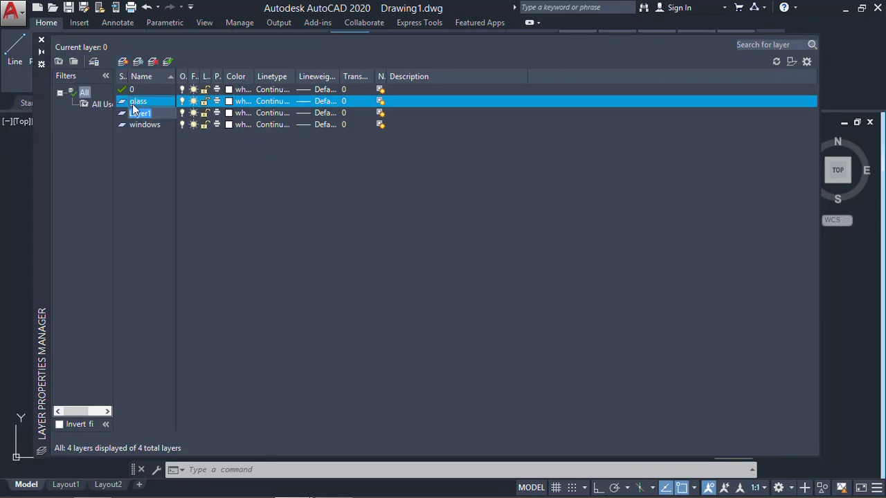
pyautogui.write('stairs')
pyautogui.click(123, 62)
pyautogui.write('doo')
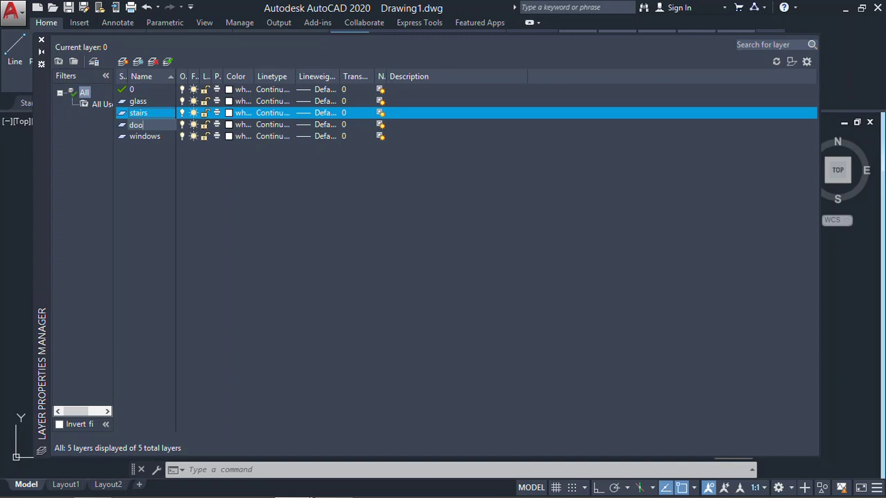
pyautogui.write('rs')
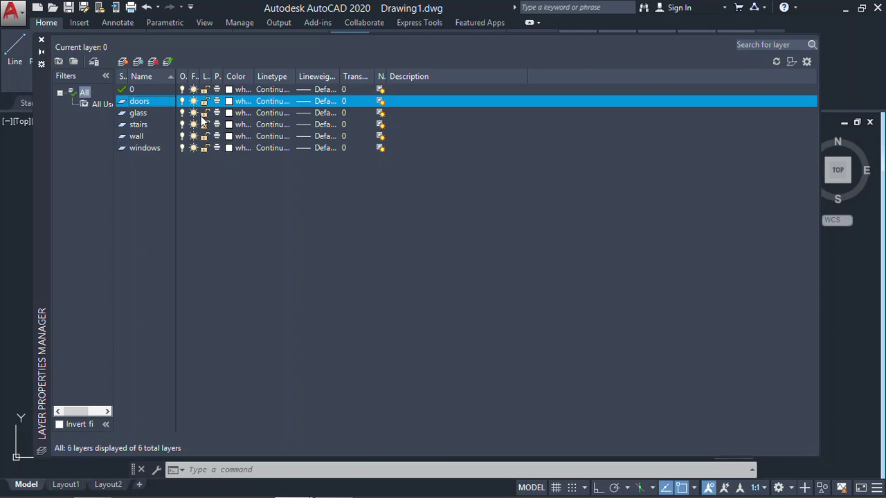
# Set the wall layer's color to cyan and widen the Color column to show full color names.
pyautogui.click(138, 137)
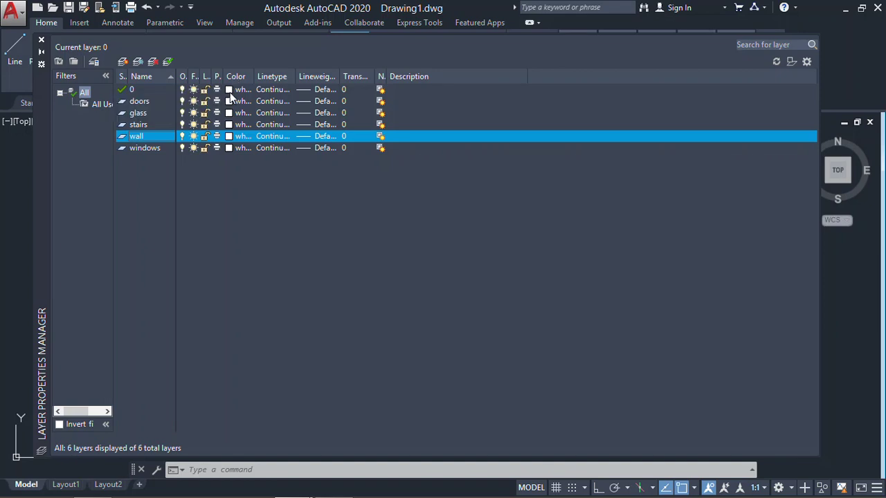
pyautogui.click(229, 136)
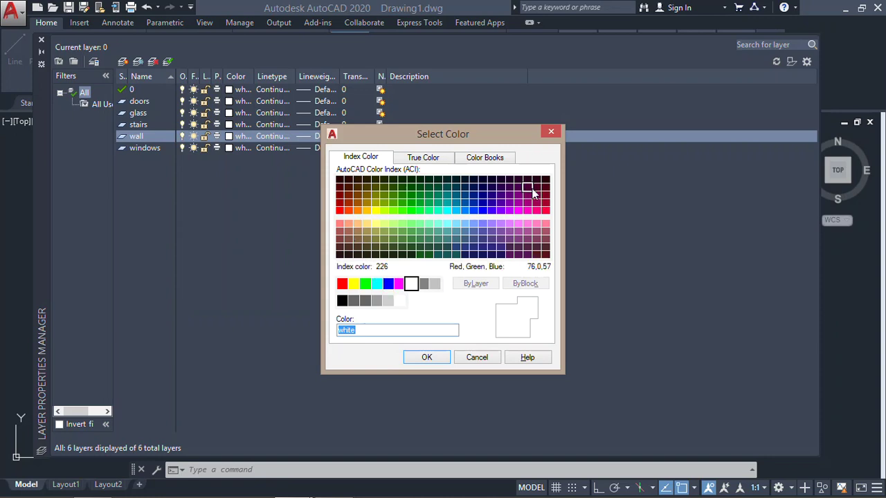
pyautogui.click(377, 284)
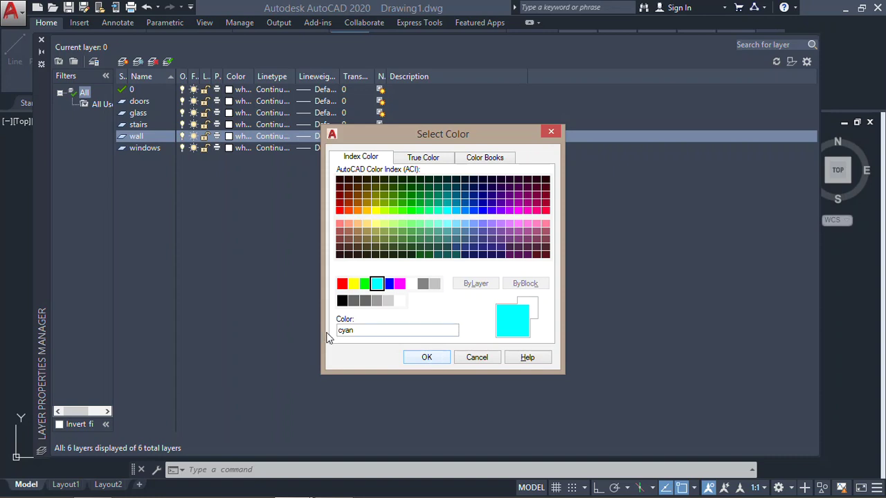
pyautogui.click(420, 357)
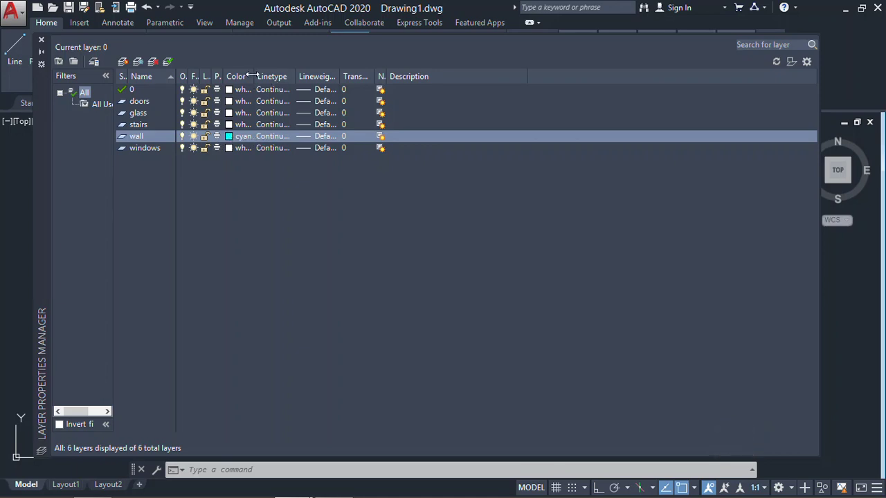
pyautogui.moveTo(253, 76); pyautogui.dragTo(266, 77)
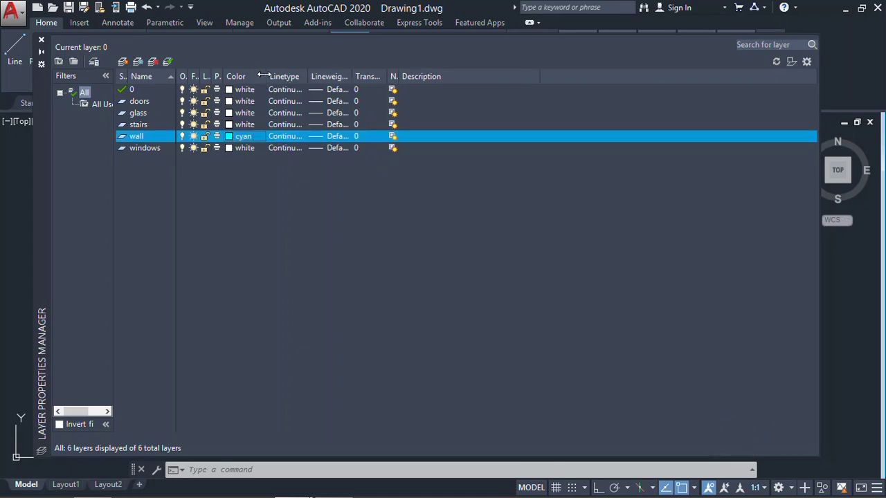
# Load the HIDDEN linetype from acad.lin and assign it to the wall layer.
pyautogui.click(286, 136)
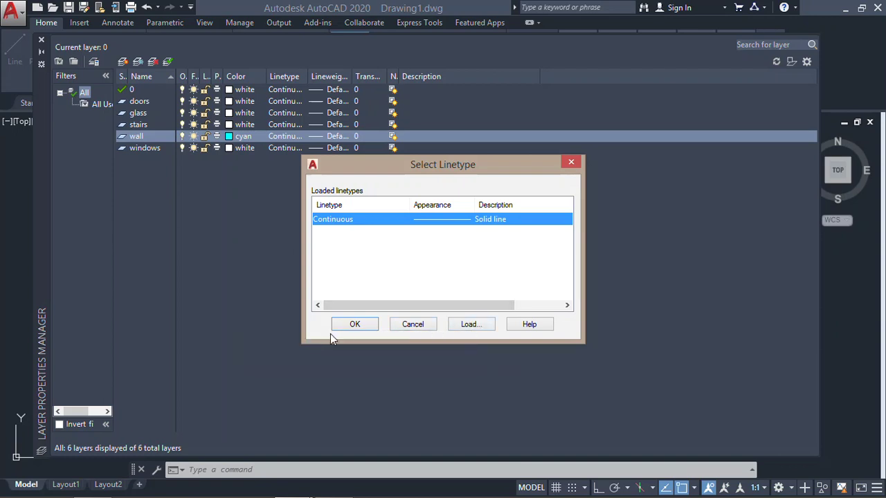
pyautogui.click(467, 325)
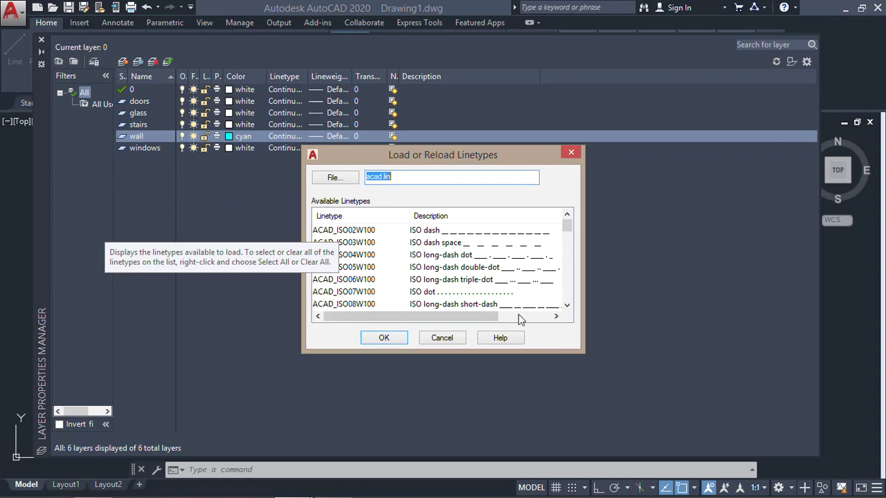
pyautogui.click(463, 272)
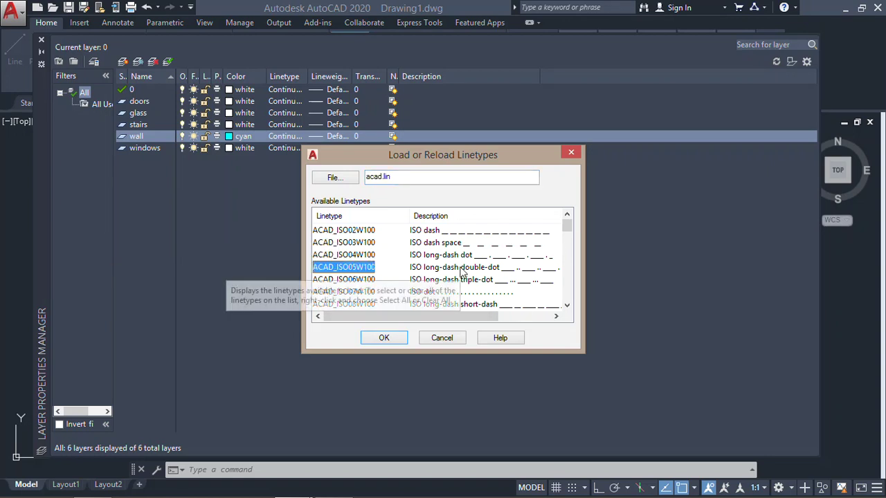
pyautogui.press('h')
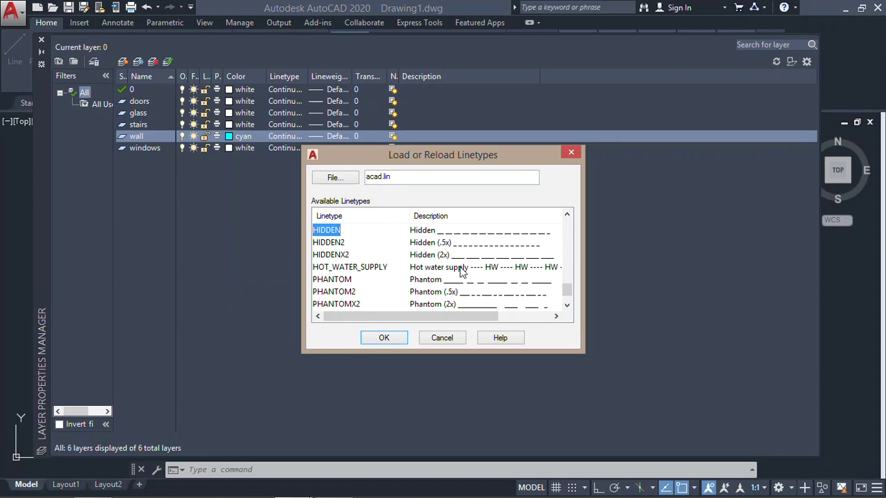
pyautogui.press('d')
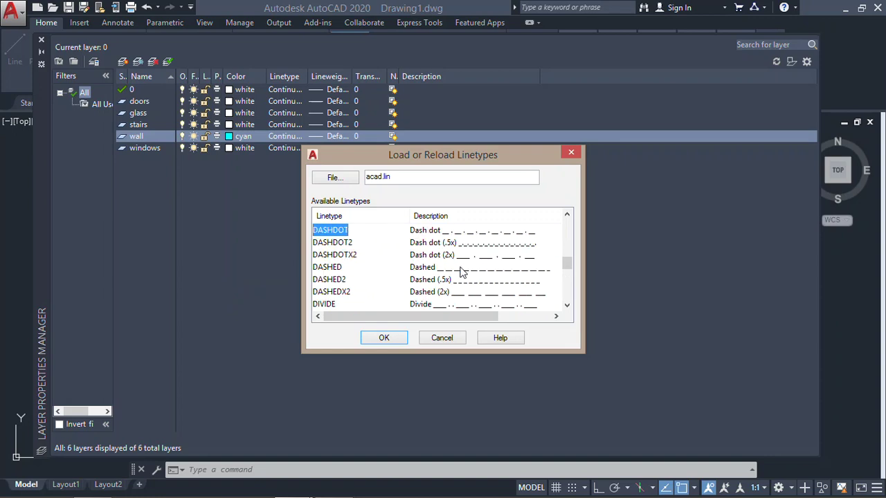
pyautogui.press('h')
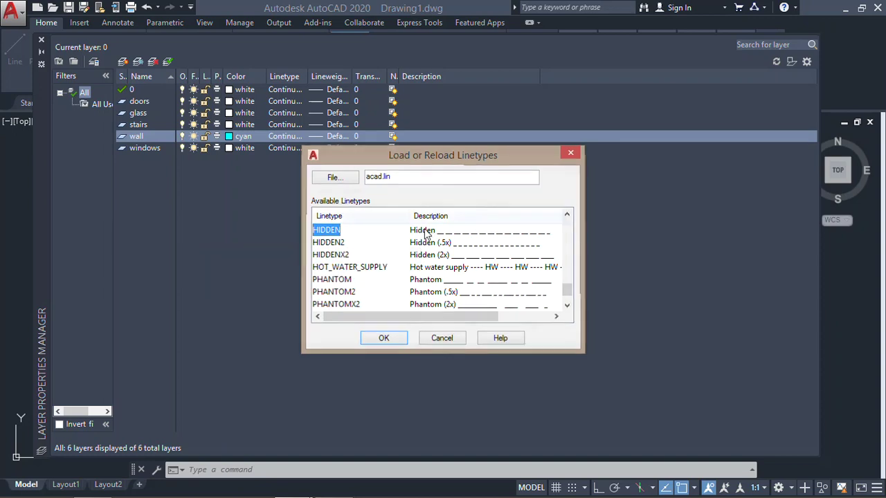
pyautogui.press('Return')
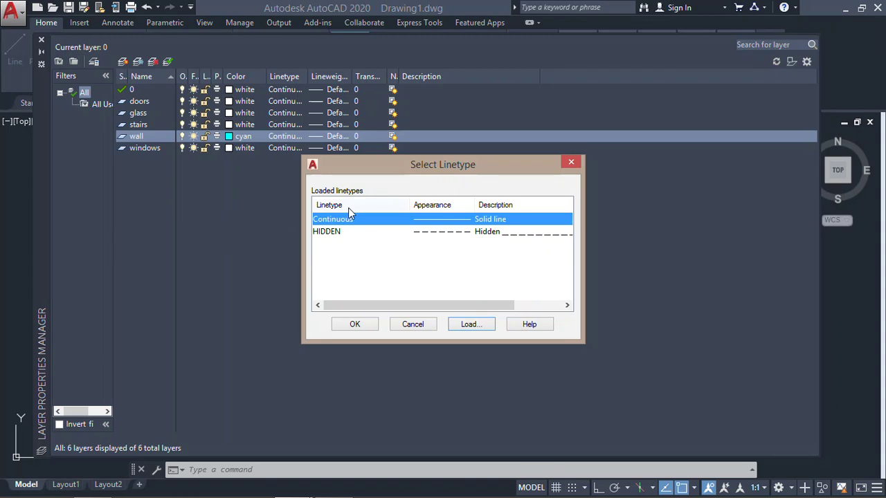
pyautogui.click(340, 235)
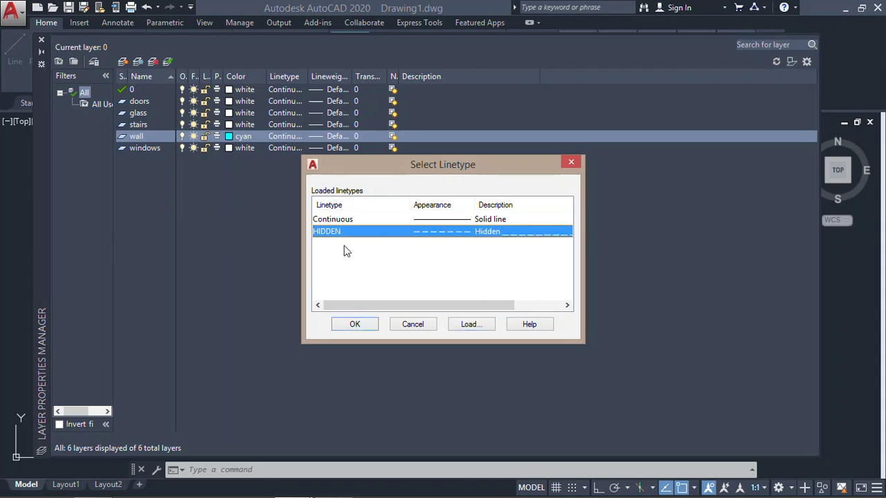
pyautogui.click(354, 324)
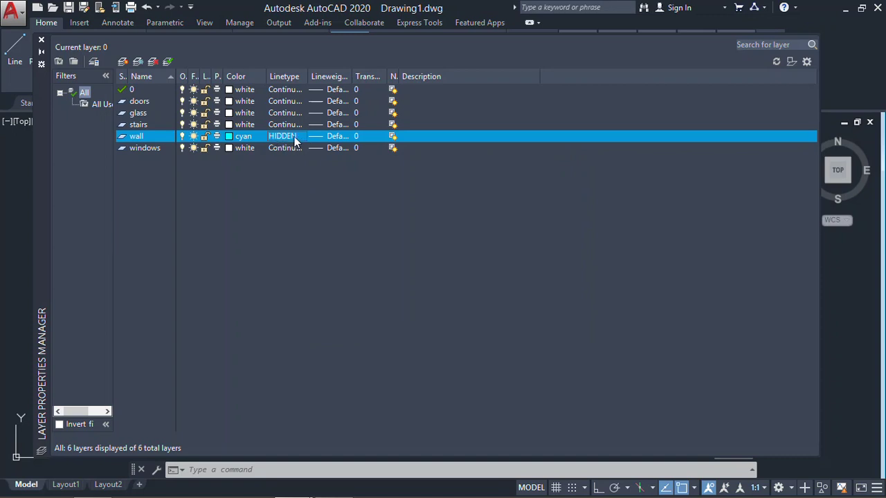
# Set the wall layer's linetype back to Continuous.
pyautogui.click(294, 137)
pyautogui.click(371, 217)
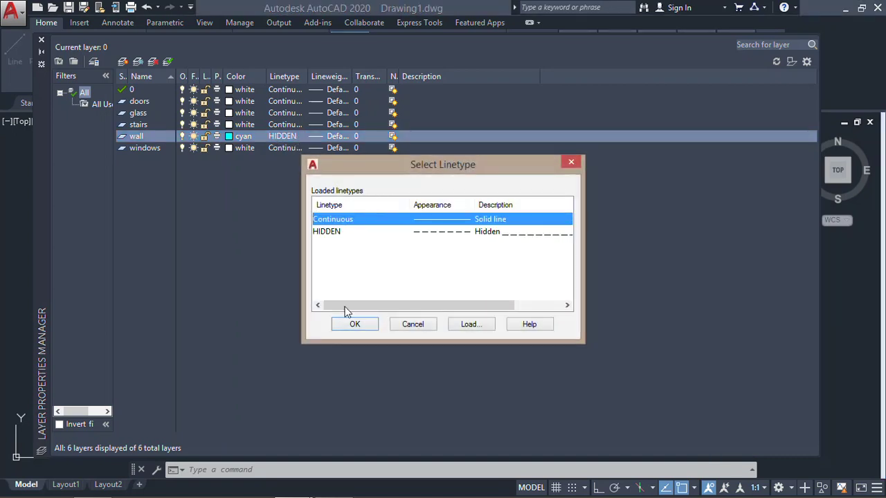
pyautogui.click(355, 325)
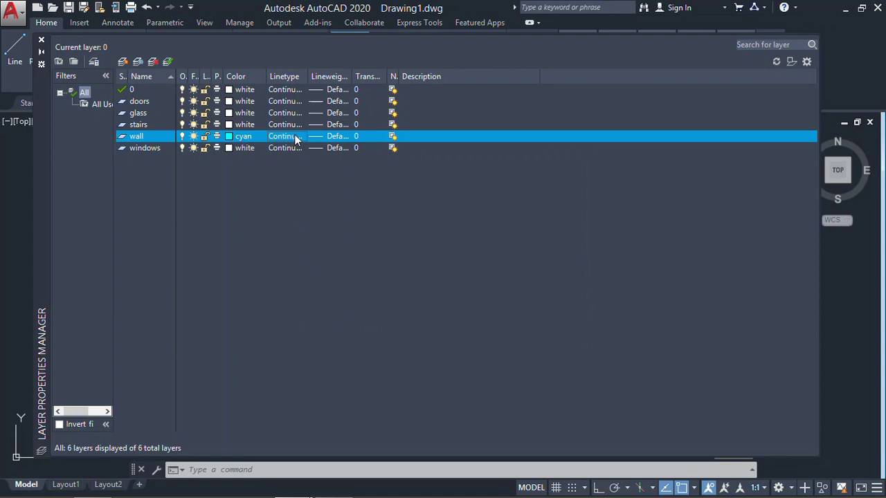
# Widen the Lineweight column and set the wall layer's lineweight to 1.00 mm.
pyautogui.moveTo(351, 72); pyautogui.dragTo(372, 72)
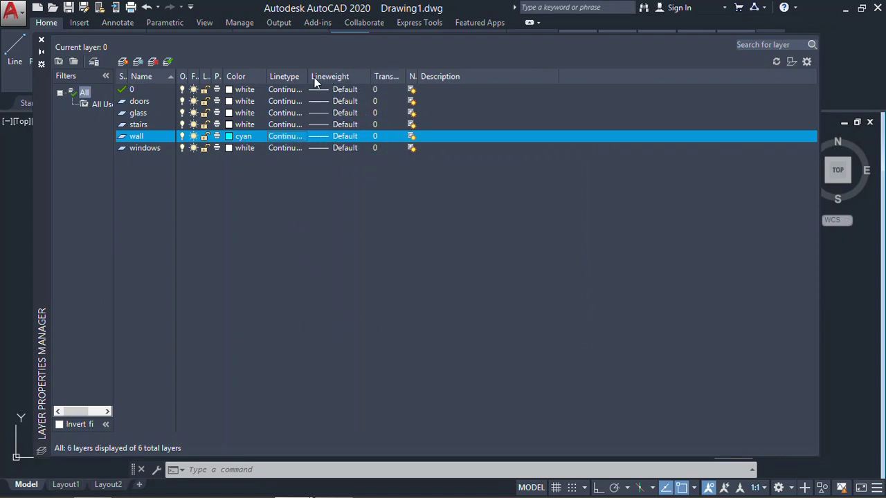
pyautogui.click(315, 138)
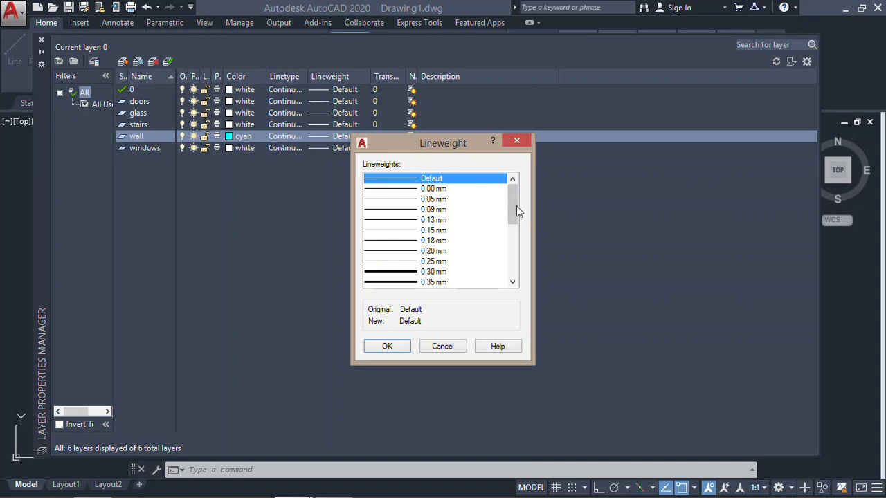
pyautogui.moveTo(516, 206); pyautogui.dragTo(514, 242)
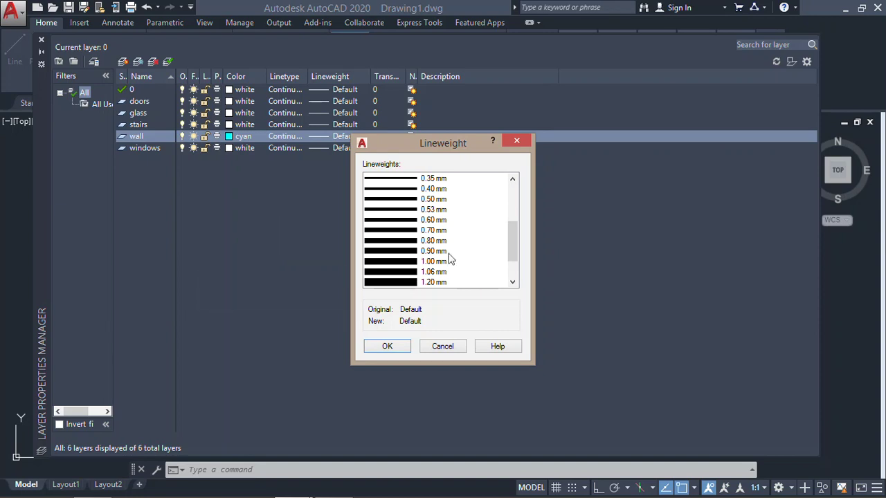
pyautogui.click(398, 263)
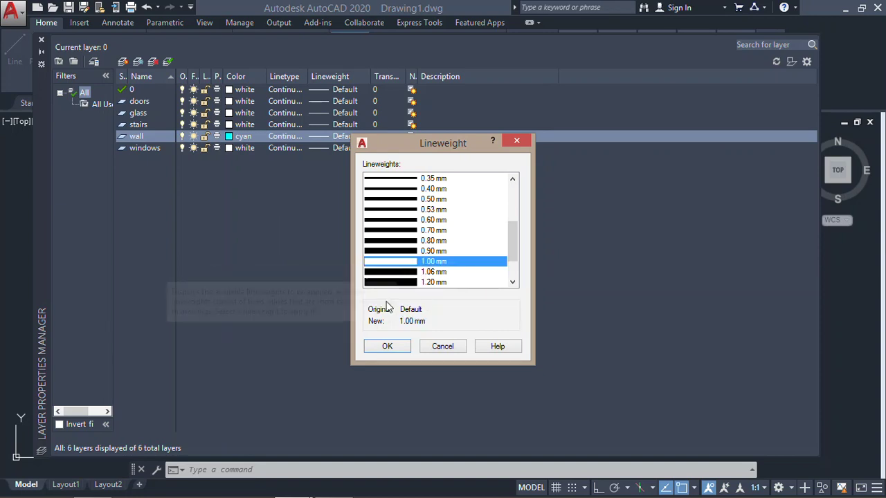
pyautogui.click(385, 347)
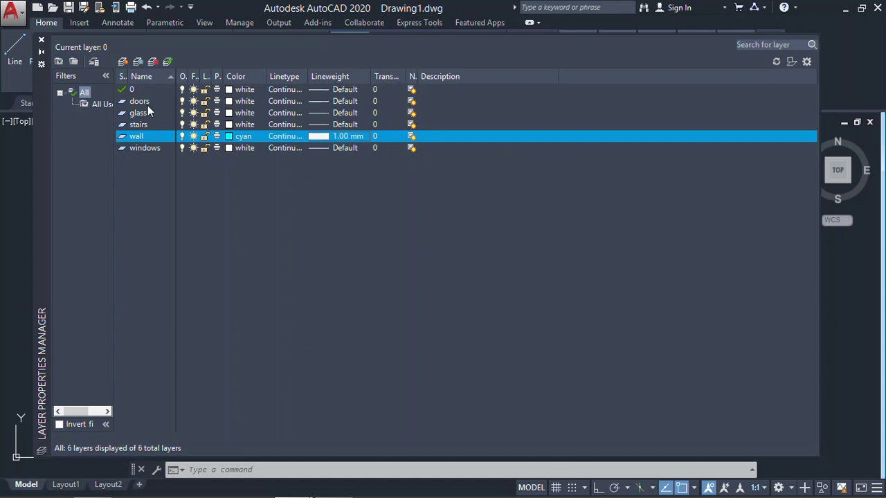
# Set the windows layer's color to green.
pyautogui.click(230, 148)
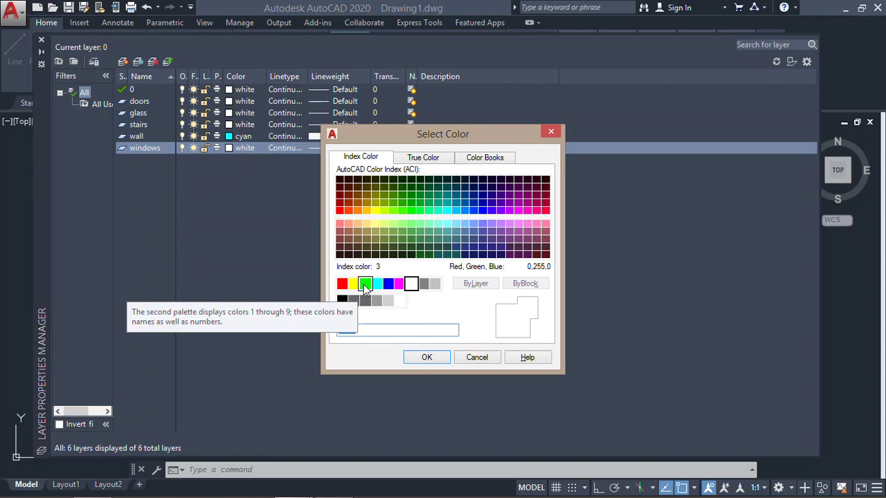
pyautogui.click(363, 285)
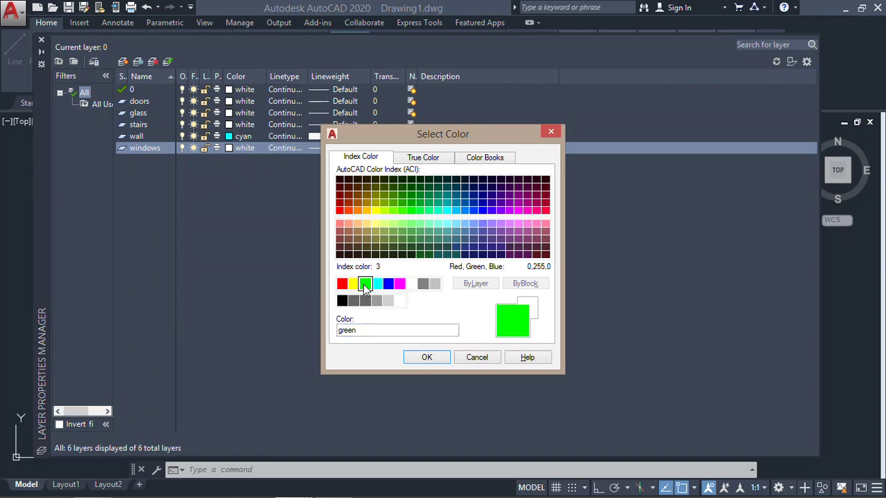
pyautogui.click(426, 358)
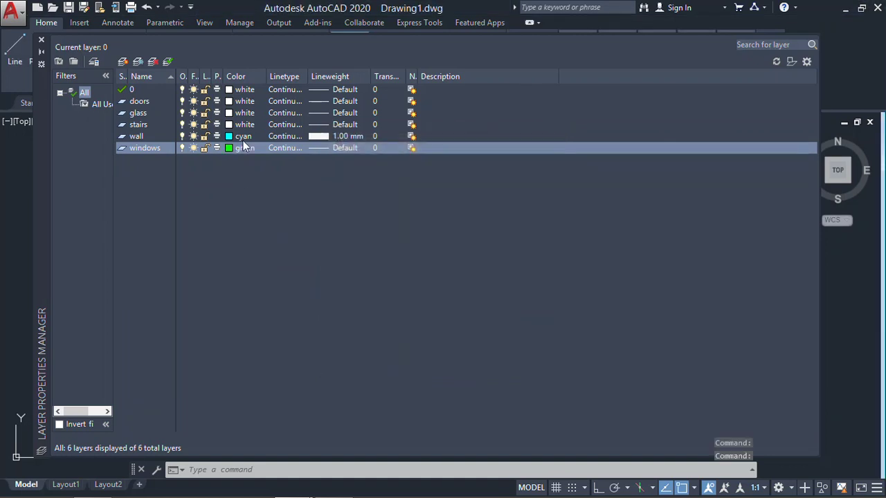
# Set the windows layer's lineweight to 0.50 mm.
pyautogui.click(321, 147)
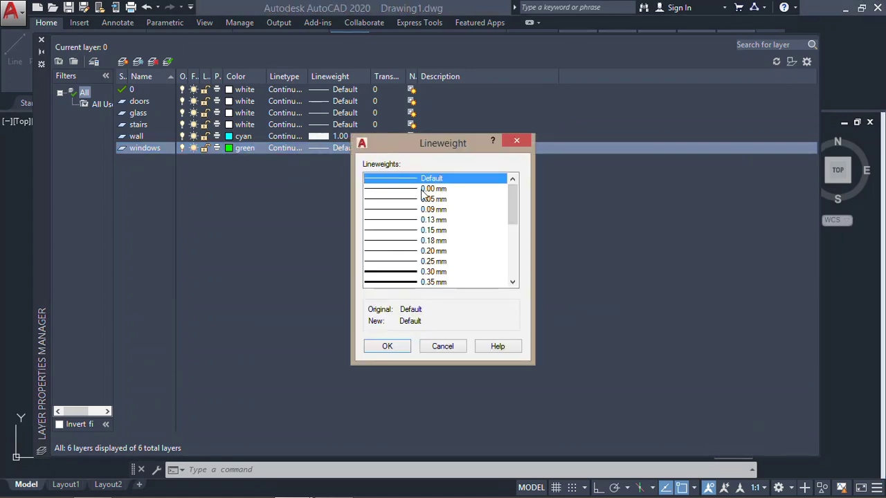
pyautogui.moveTo(512, 223); pyautogui.dragTo(514, 244)
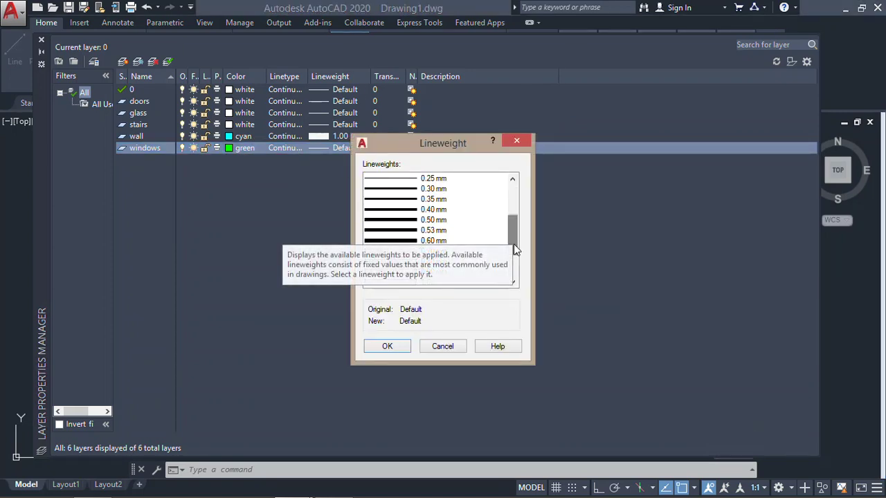
pyautogui.click(406, 220)
pyautogui.click(388, 346)
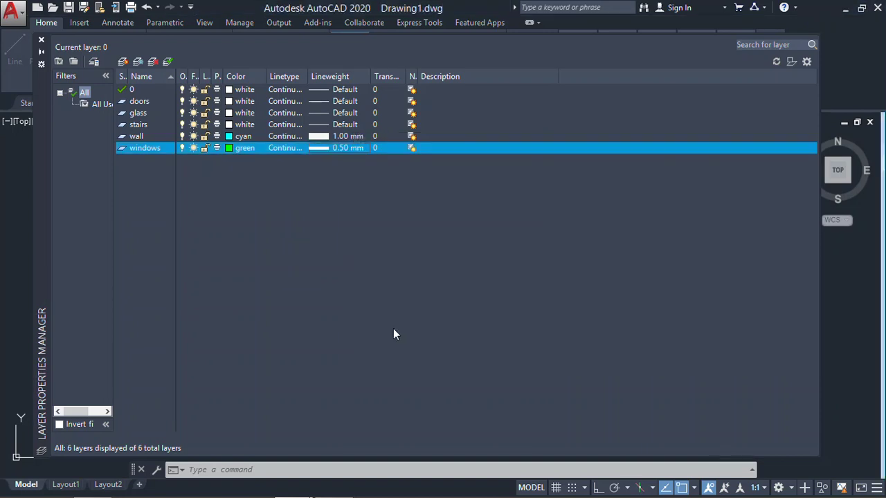
# Set the glass layer's color to red and its lineweight to 0.20 mm.
pyautogui.click(137, 114)
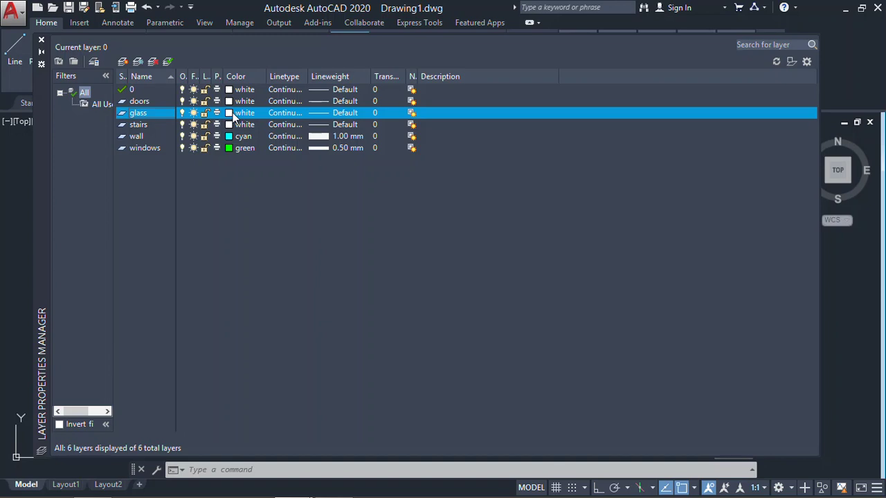
pyautogui.click(234, 114)
pyautogui.click(342, 283)
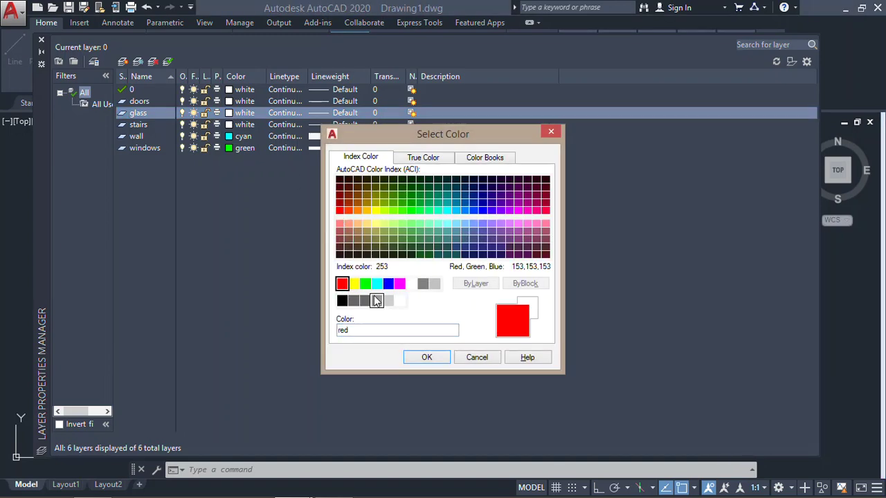
pyautogui.click(426, 357)
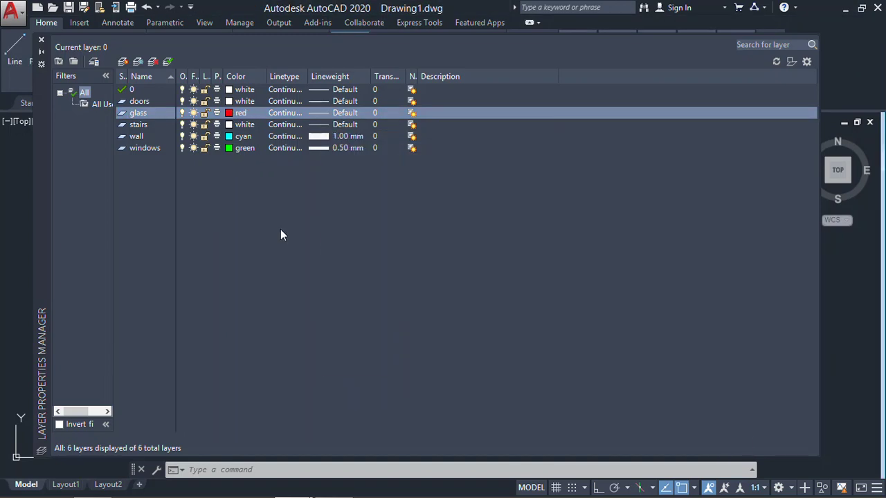
pyautogui.click(314, 112)
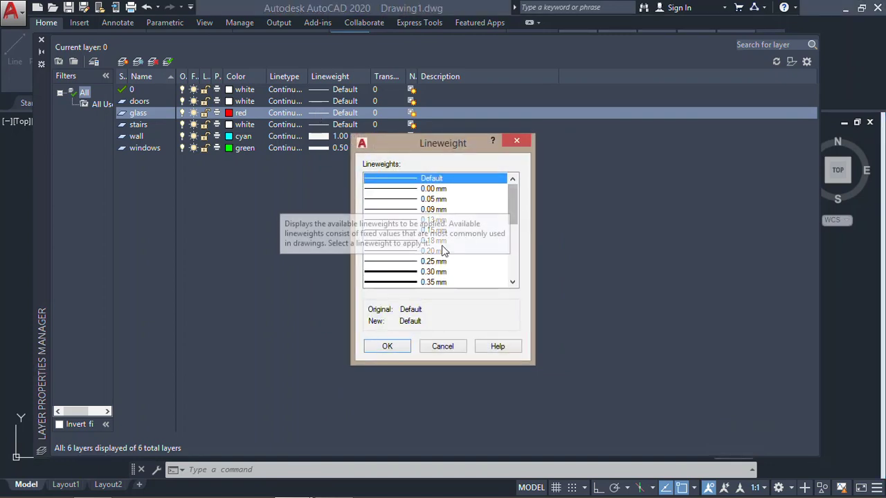
pyautogui.click(408, 251)
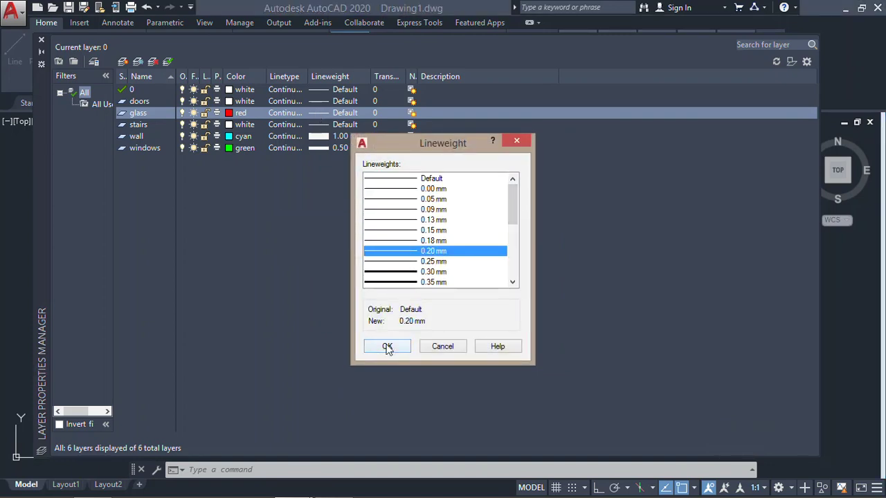
pyautogui.click(386, 347)
# Set the stairs layer's color to yellow and its lineweight to 0.50 mm.
pyautogui.click(230, 125)
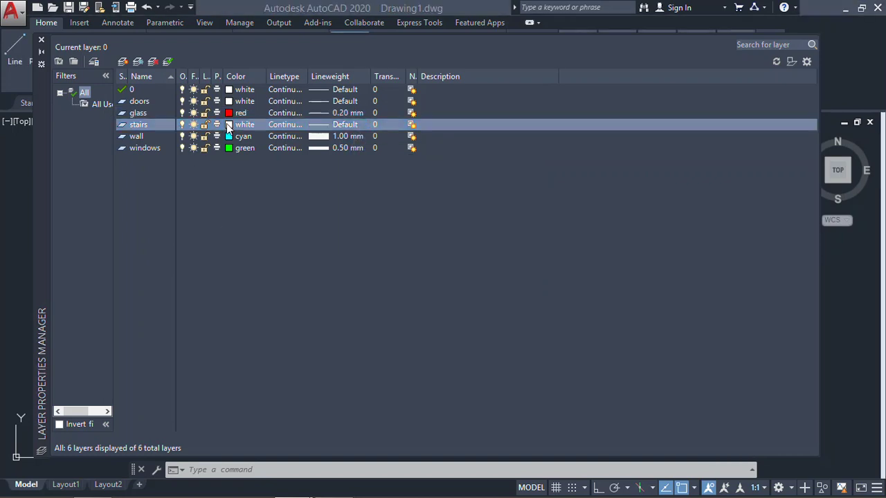
pyautogui.click(352, 284)
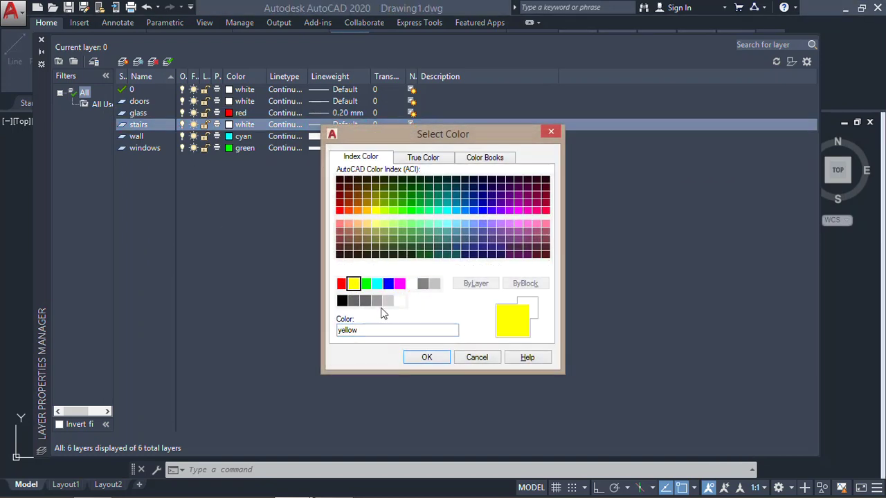
pyautogui.click(427, 357)
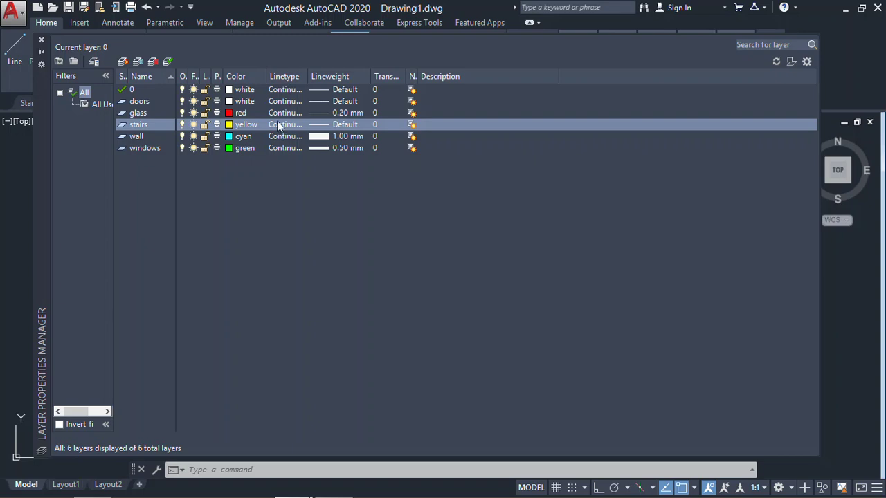
pyautogui.click(319, 127)
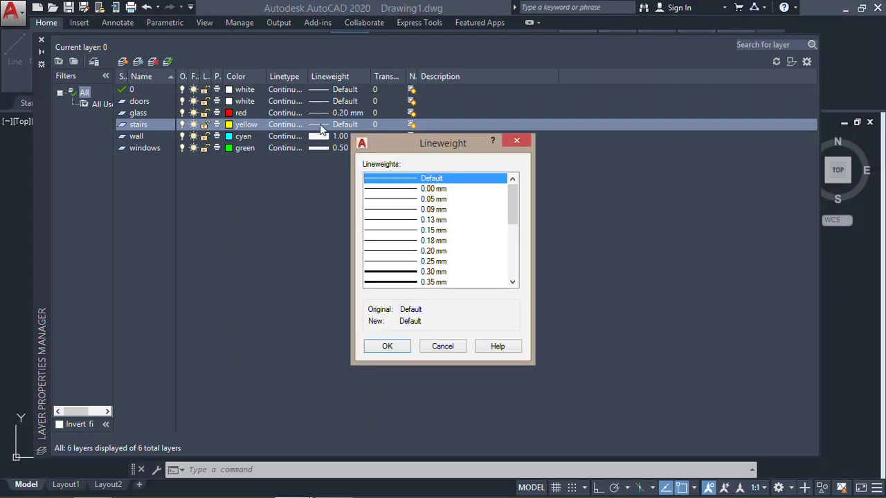
pyautogui.scroll(-2, 505, 216)
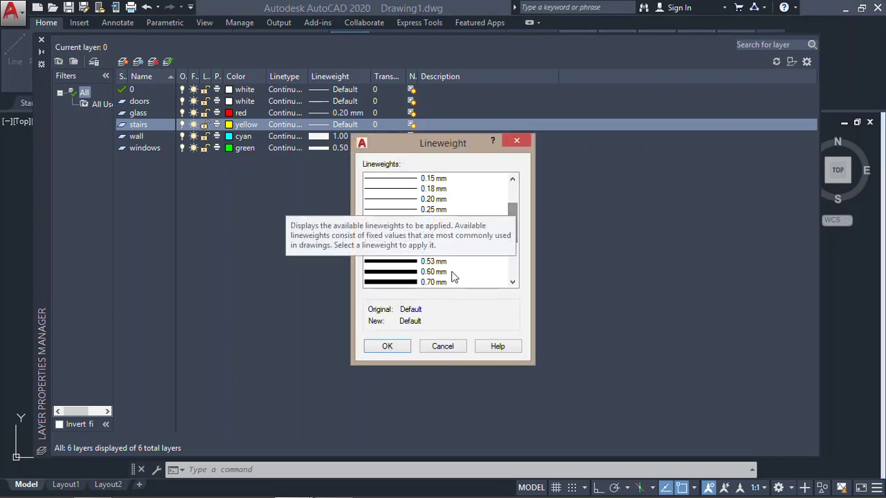
pyautogui.click(415, 262)
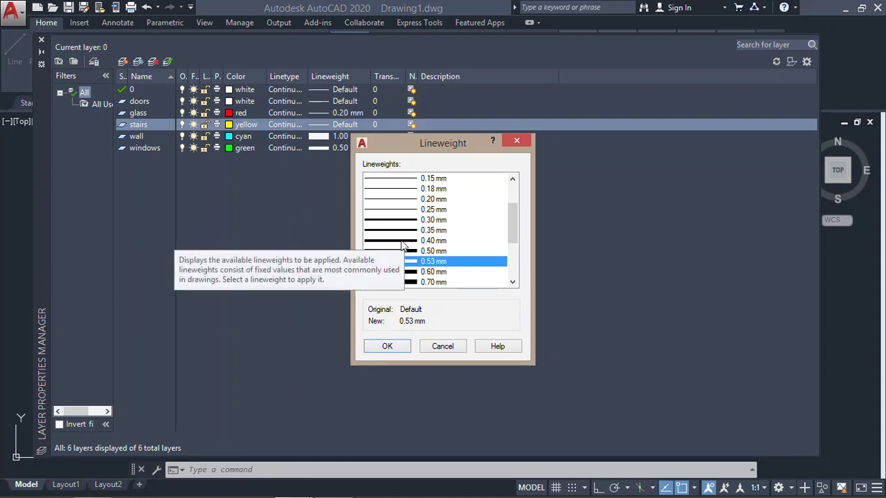
pyautogui.click(441, 251)
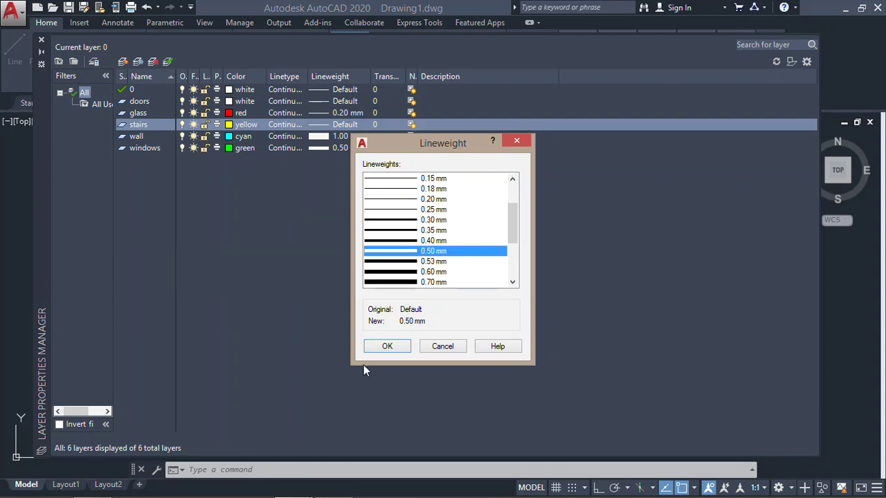
pyautogui.click(388, 346)
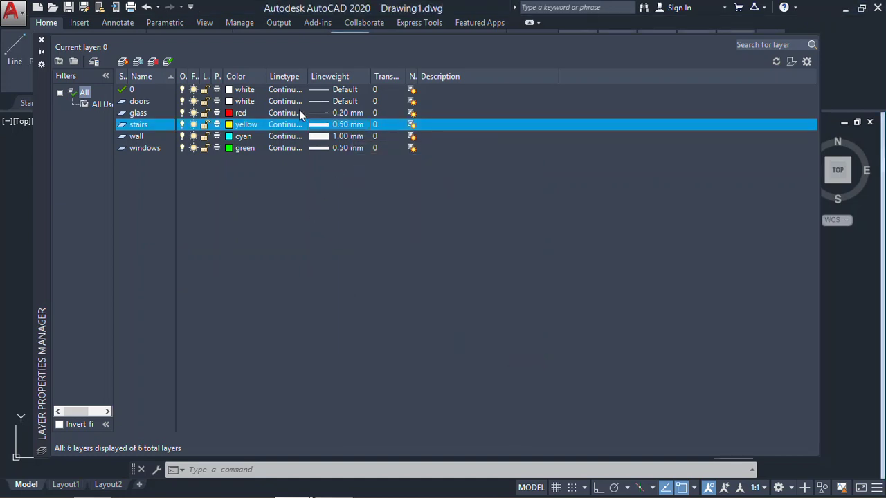
# Reverse the name sorting of the layer list and try to delete layer 0.
pyautogui.click(138, 77)
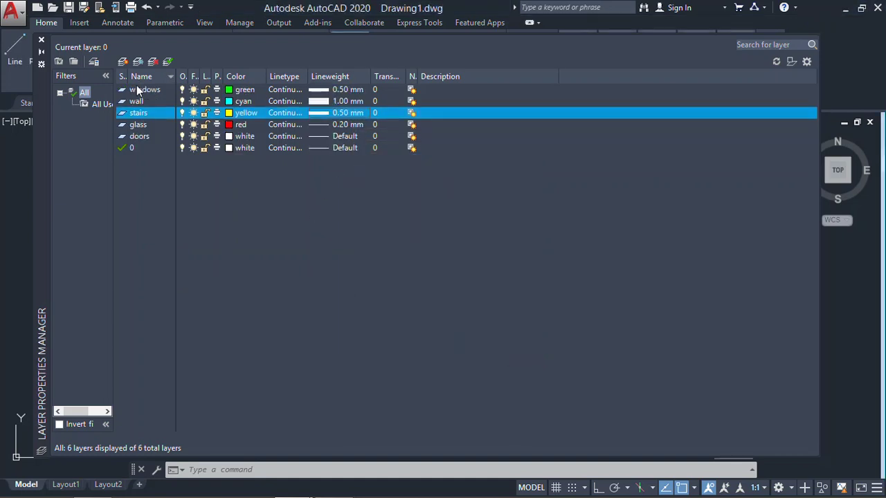
pyautogui.click(150, 148)
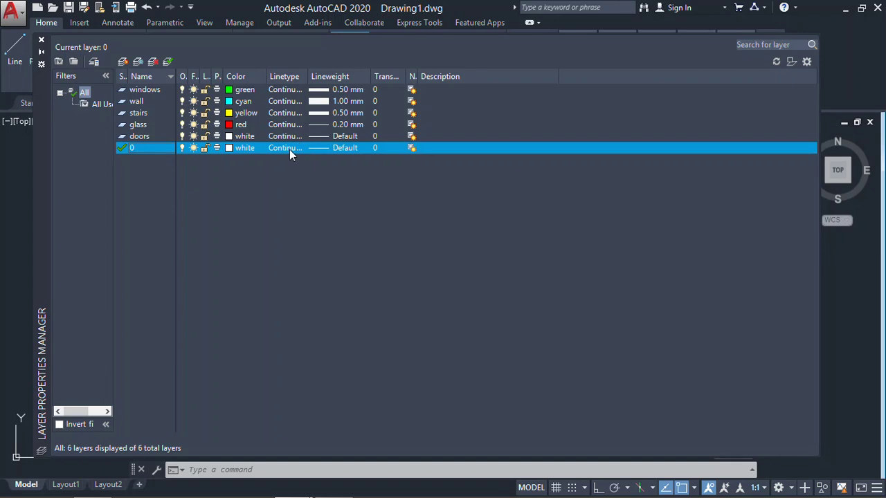
pyautogui.click(153, 62)
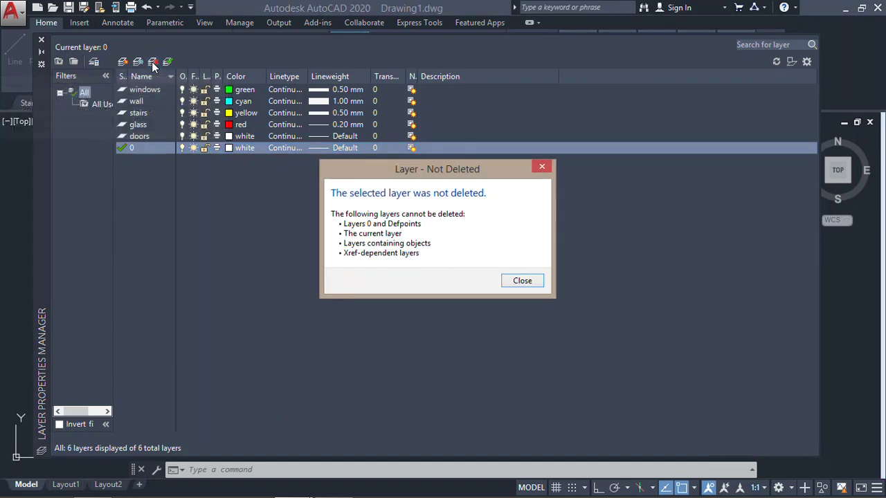
pyautogui.click(523, 282)
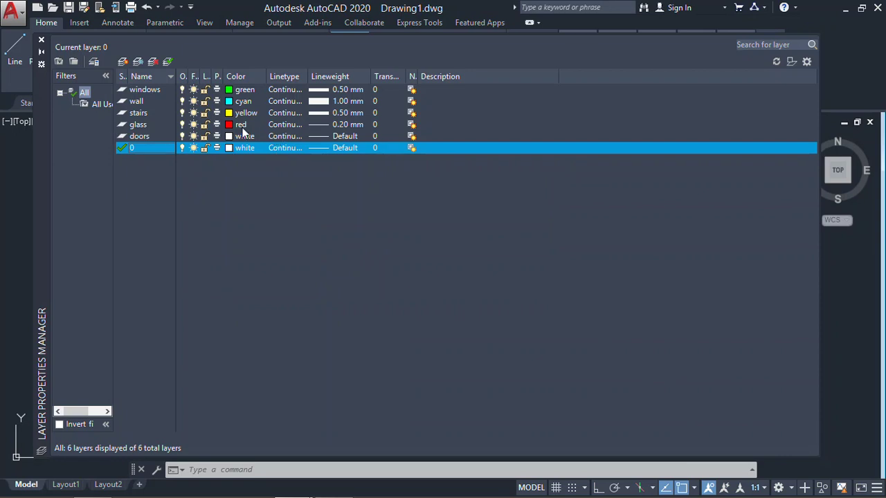
# Make the doors layer current and try again to delete layer 0.
pyautogui.doubleClick(137, 141)
pyautogui.click(171, 150)
pyautogui.click(153, 62)
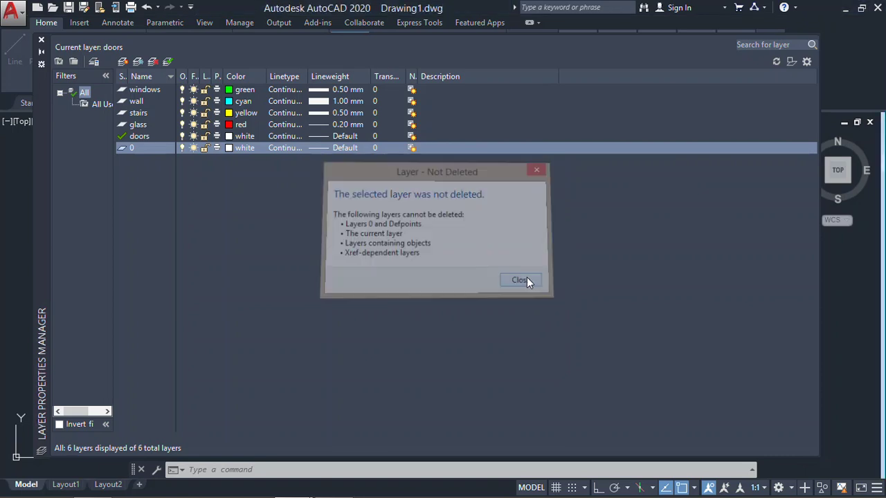
pyautogui.click(525, 280)
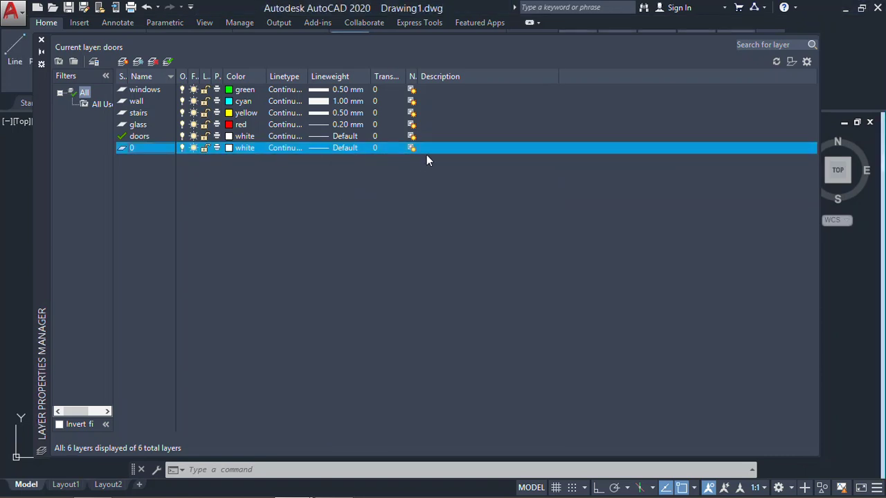
# Set the doors layer's color to magenta and its lineweight to 0.30 mm.
pyautogui.click(242, 136)
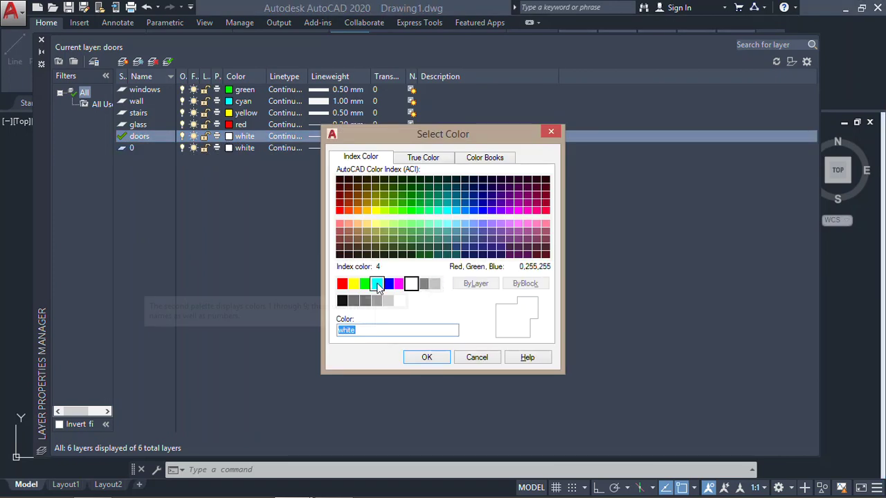
pyautogui.click(399, 283)
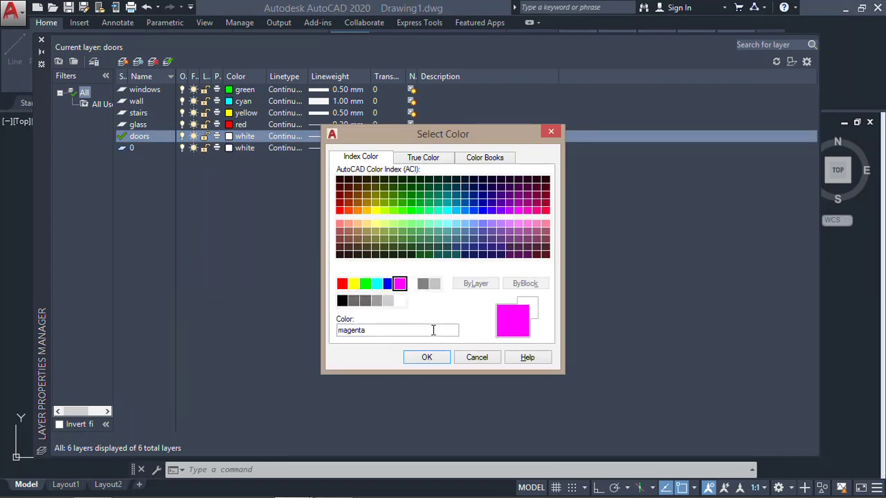
pyautogui.click(416, 357)
pyautogui.click(318, 138)
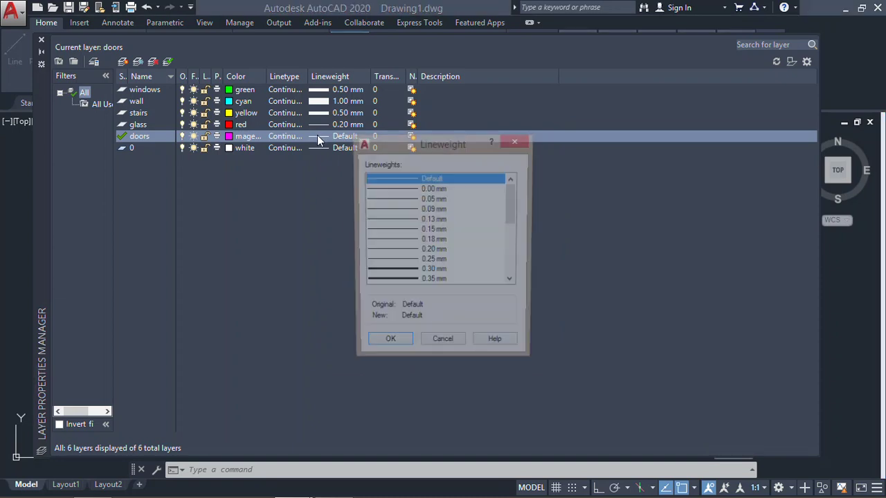
pyautogui.click(452, 272)
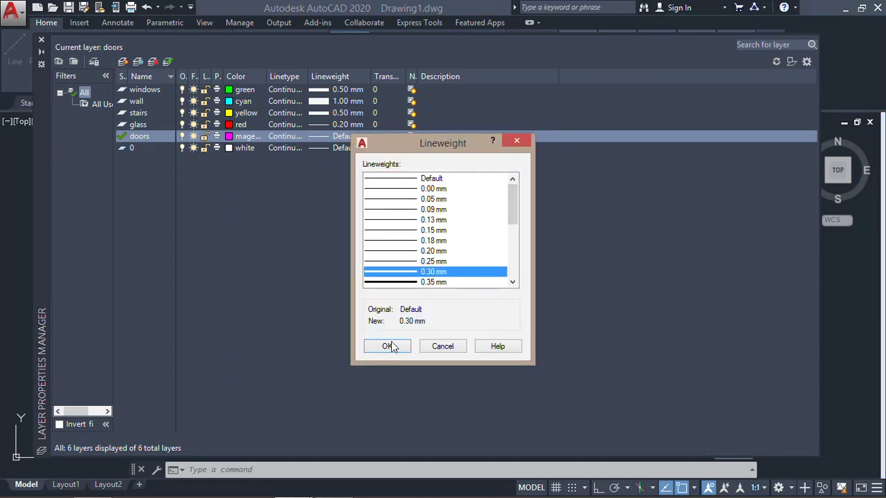
pyautogui.click(386, 346)
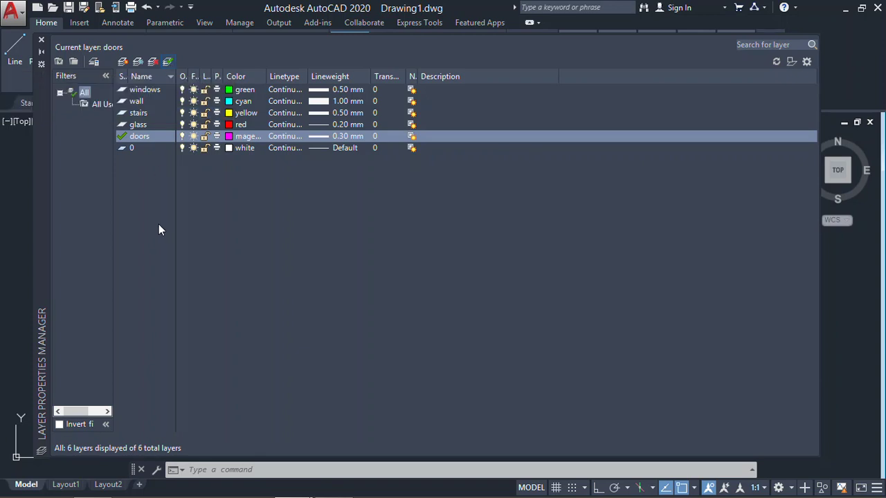
# Make the wall layer current and switch the current layer to windows.
pyautogui.click(142, 100)
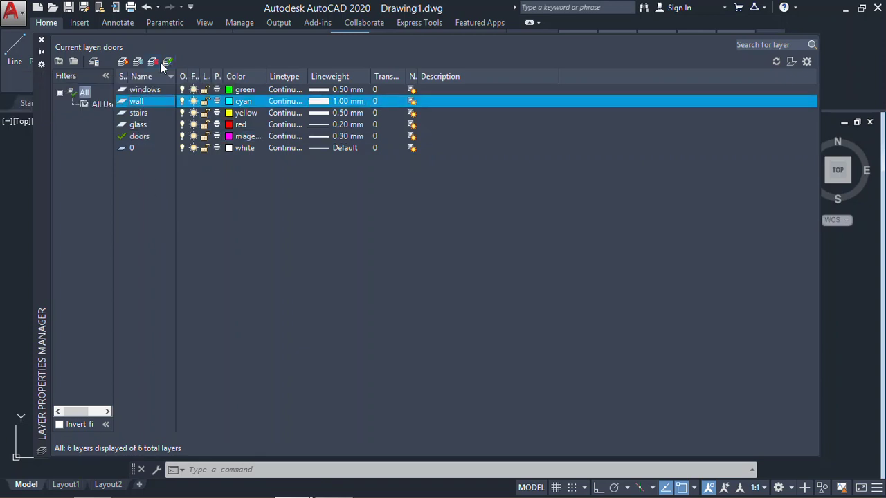
pyautogui.doubleClick(151, 102)
pyautogui.click(148, 89)
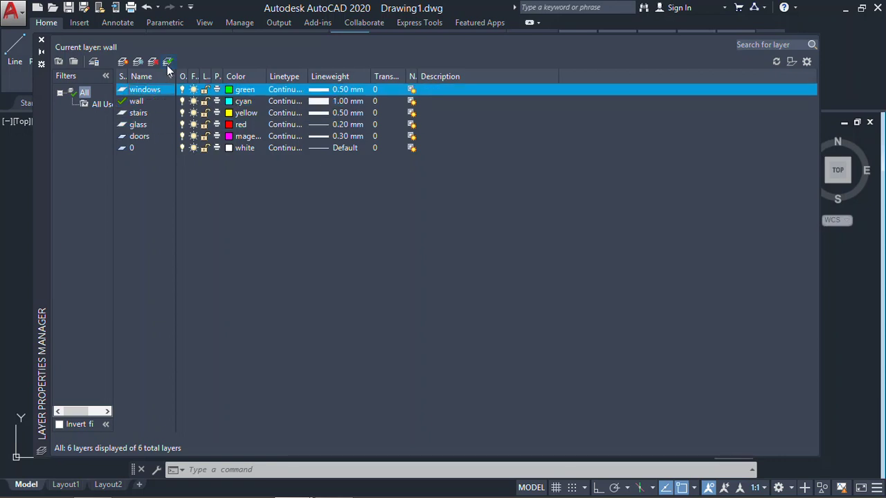
pyautogui.click(167, 63)
# Make the wall layer current again and close the Layer Properties Manager.
pyautogui.click(135, 102)
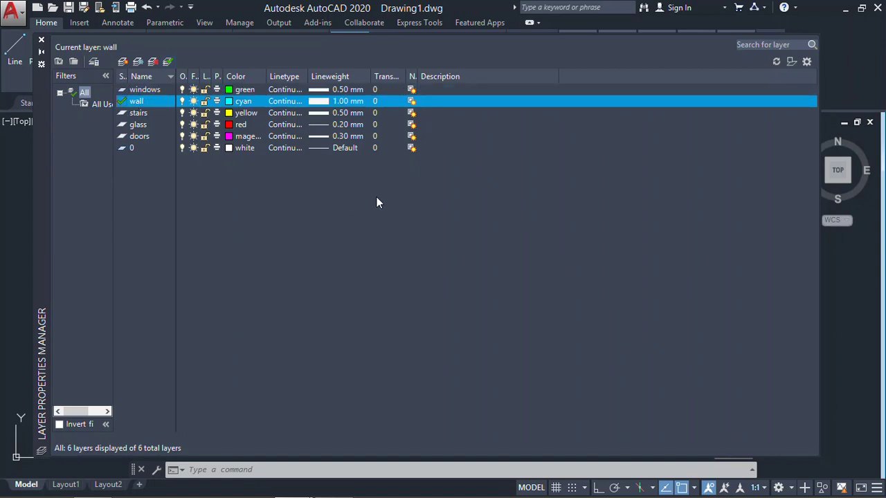
pyautogui.click(42, 39)
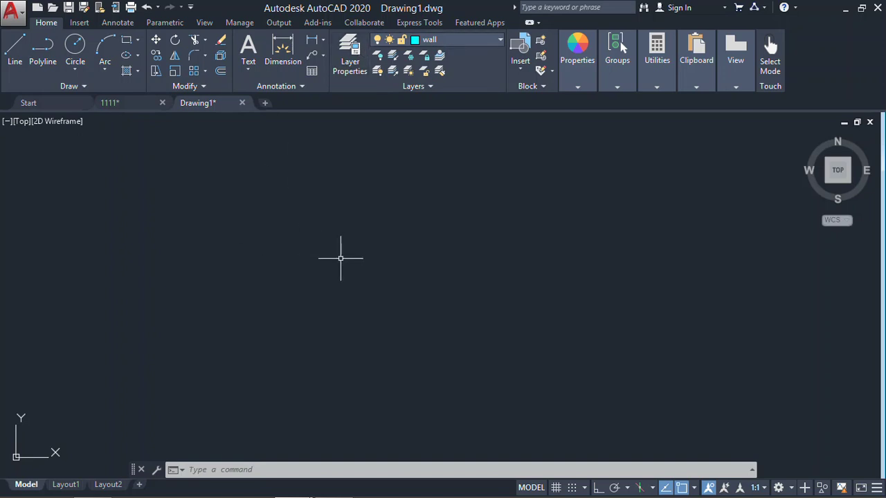
# With Ortho mode turned on, draw a horizontal line segment 4 units long toward the right in the empty drawing.
pyautogui.write('l')
pyautogui.press('Return')
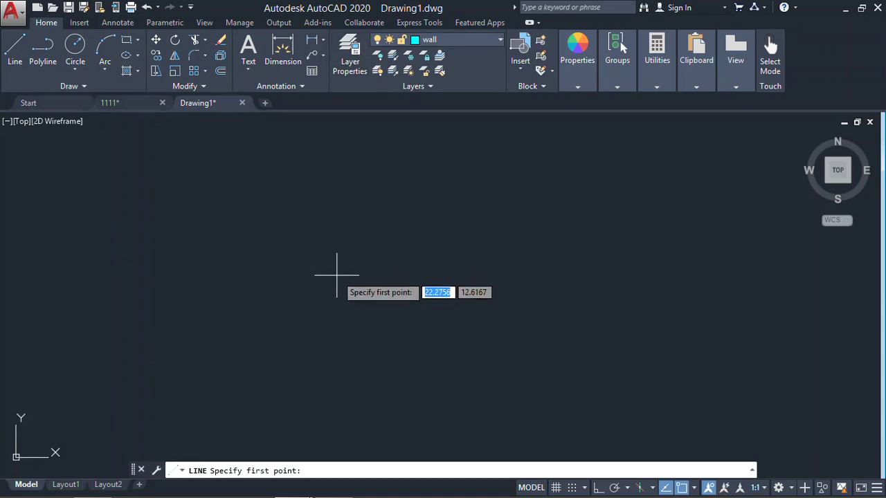
pyautogui.click(321, 331)
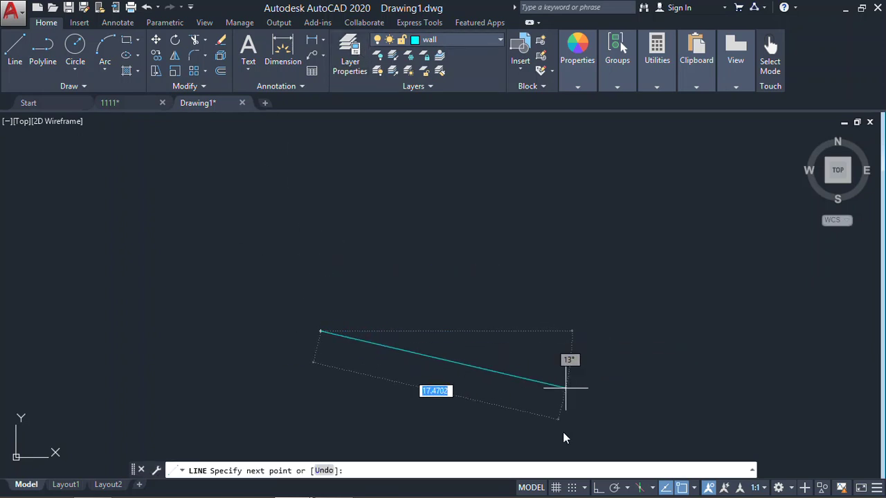
pyautogui.click(599, 487)
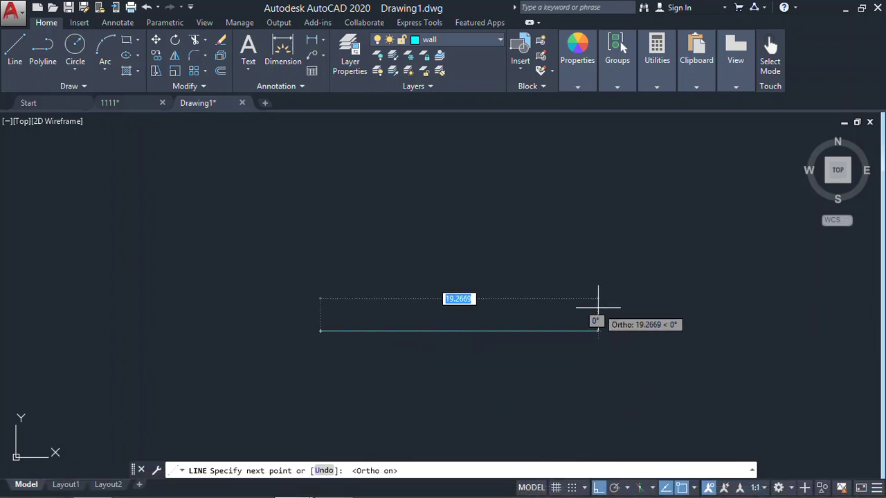
pyautogui.write('4')
pyautogui.press('Return')
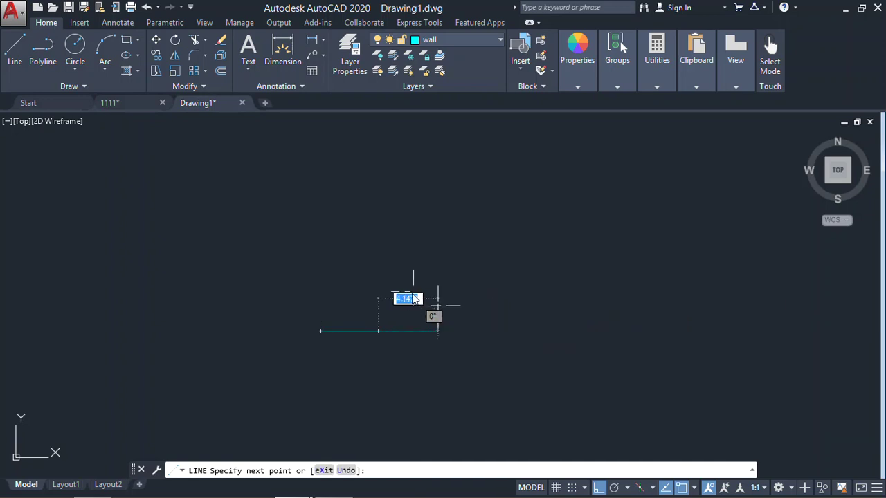
# Draw a vertical wall segment 4 units long upward from the right end of the horizontal line.
pyautogui.moveTo(376, 260); pyautogui.dragTo(511, 243, button='middle')
pyautogui.scroll(6, 511, 261)
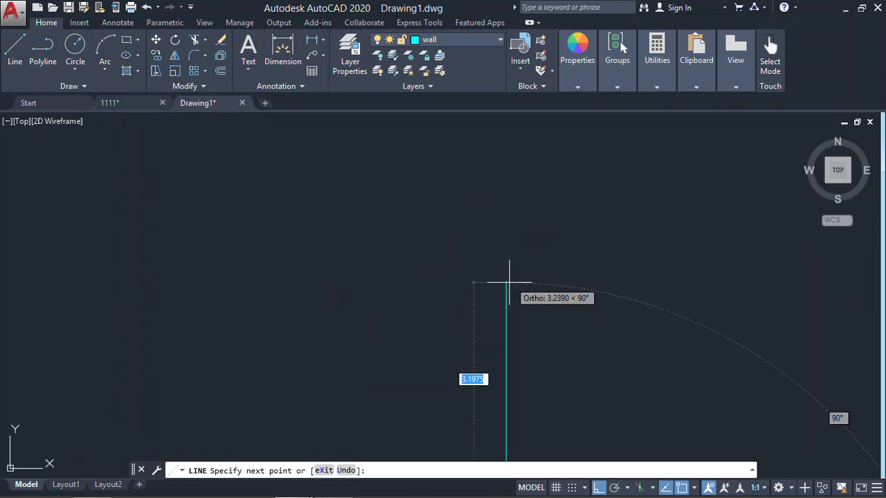
pyautogui.scroll(-3, 543, 343)
pyautogui.moveTo(543, 343); pyautogui.dragTo(500, 200, button='middle')
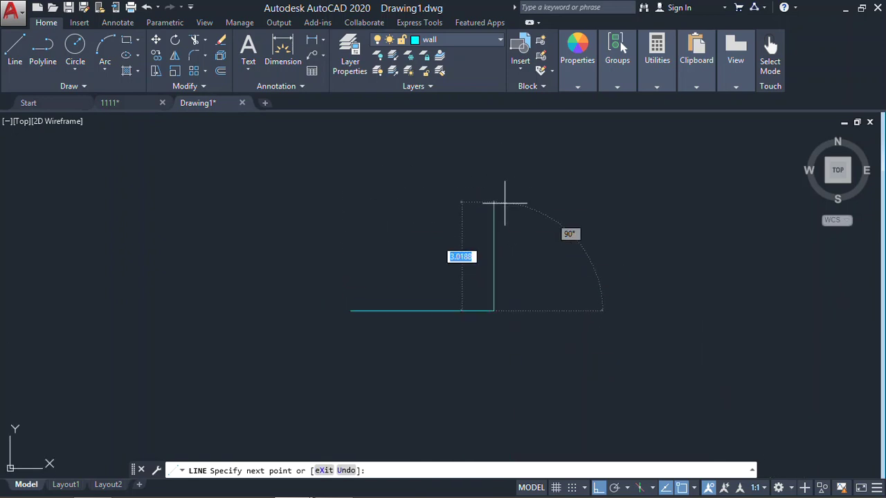
pyautogui.write('4')
pyautogui.press('Return')
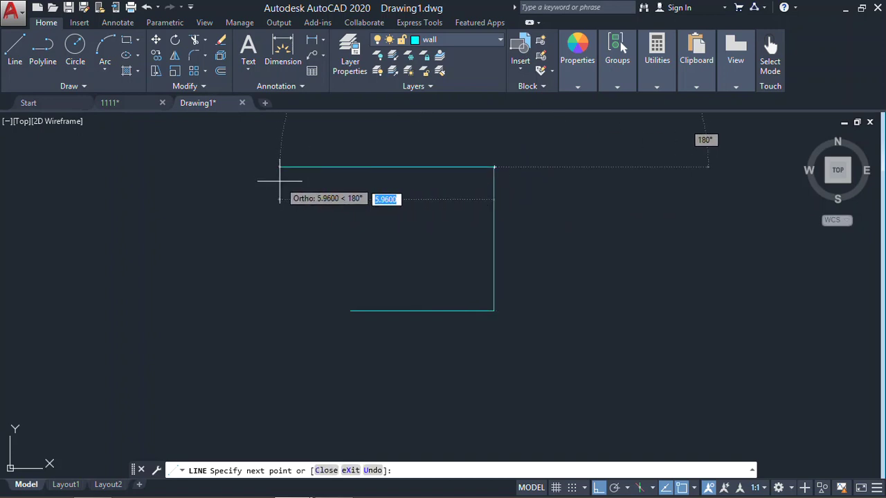
# Draw a 3-unit segment toward the left from the vertical line's upper end and undo it.
pyautogui.write('3')
pyautogui.press('Return')
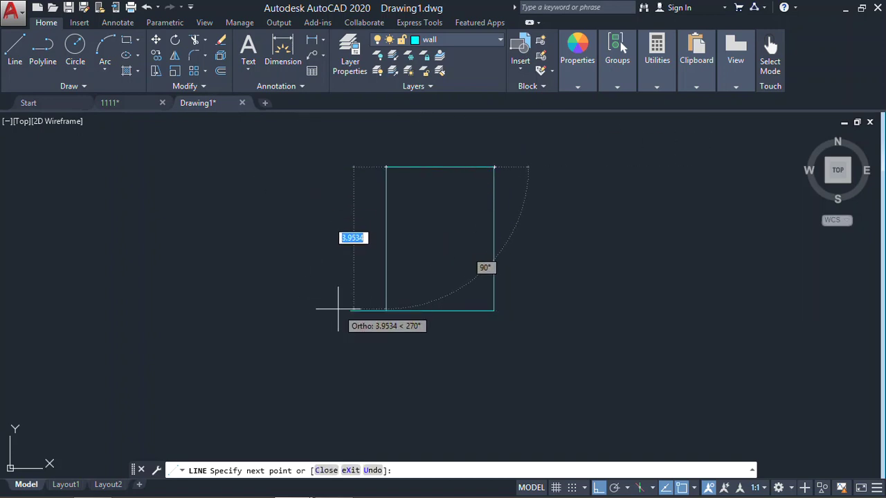
pyautogui.write('u')
pyautogui.press('Return')
# Draw the top side toward the left and close the square at the bottom line's left end.
pyautogui.press('Return')
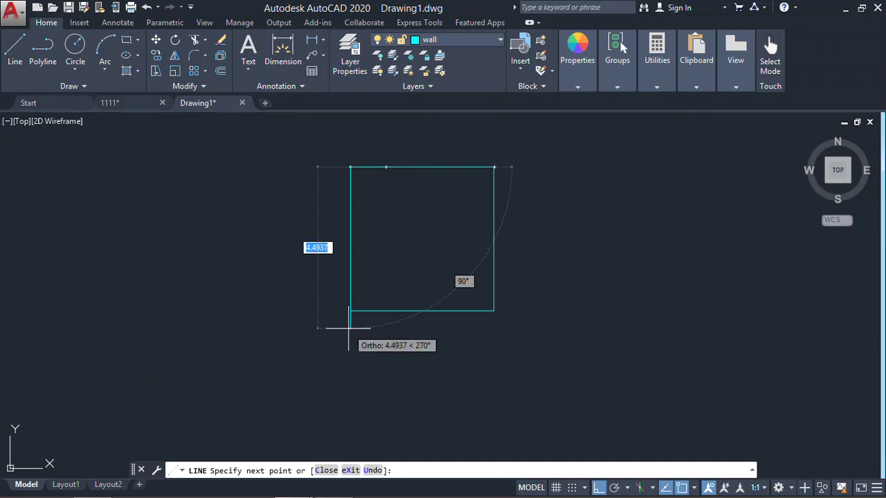
pyautogui.click(350, 310)
pyautogui.press('Return')
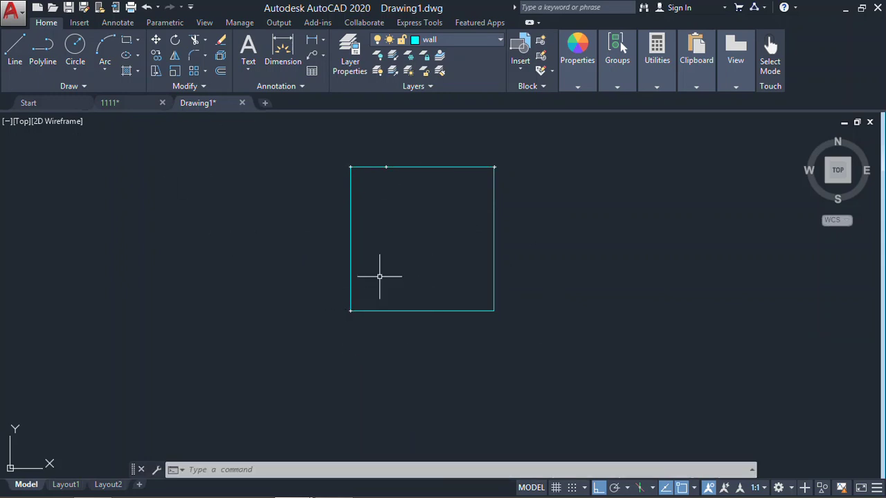
# Offset the square's top and left sides 0.2 units inward.
pyautogui.scroll(2, 449, 207)
pyautogui.scroll(-2, 443, 176)
pyautogui.moveTo(409, 165); pyautogui.dragTo(407, 173, button='middle')
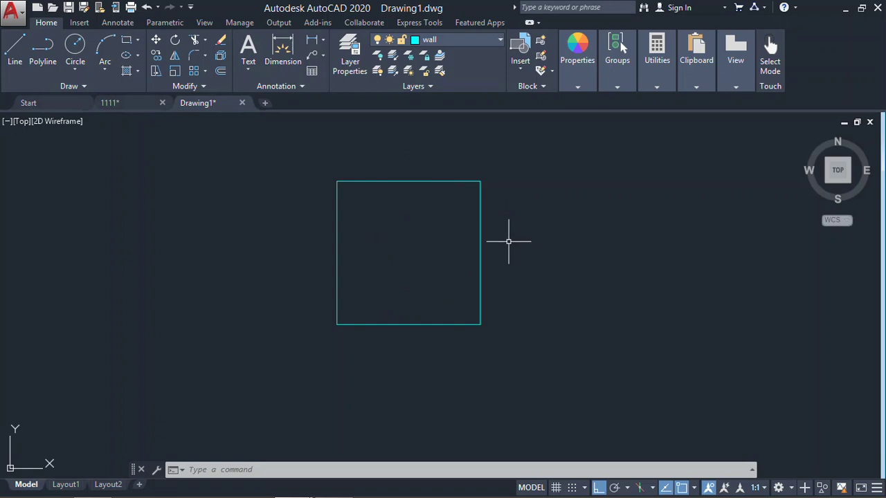
pyautogui.moveTo(496, 200); pyautogui.dragTo(499, 203, button='middle')
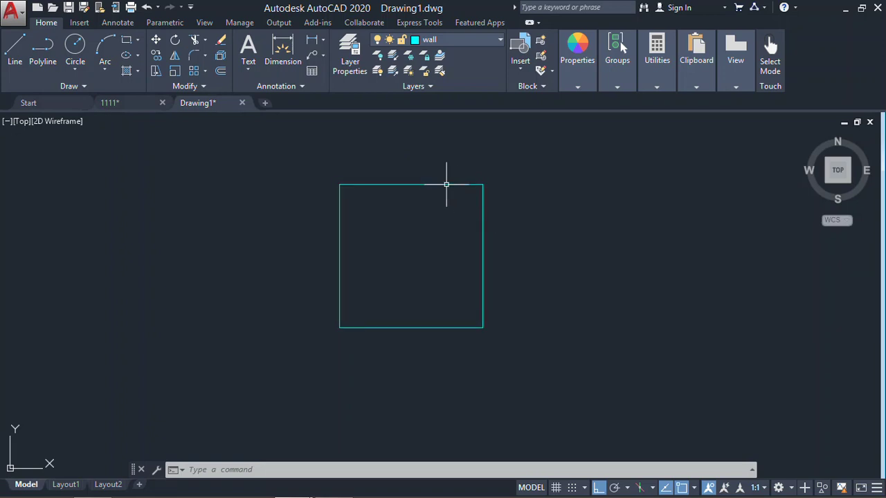
pyautogui.write('o')
pyautogui.press('Return')
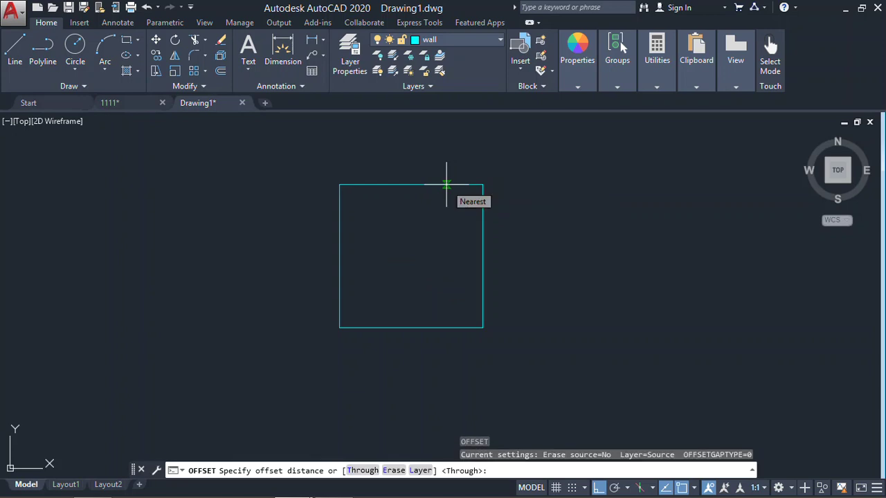
pyautogui.write('.2')
pyautogui.press('Return')
pyautogui.click(448, 185)
pyautogui.click(439, 238)
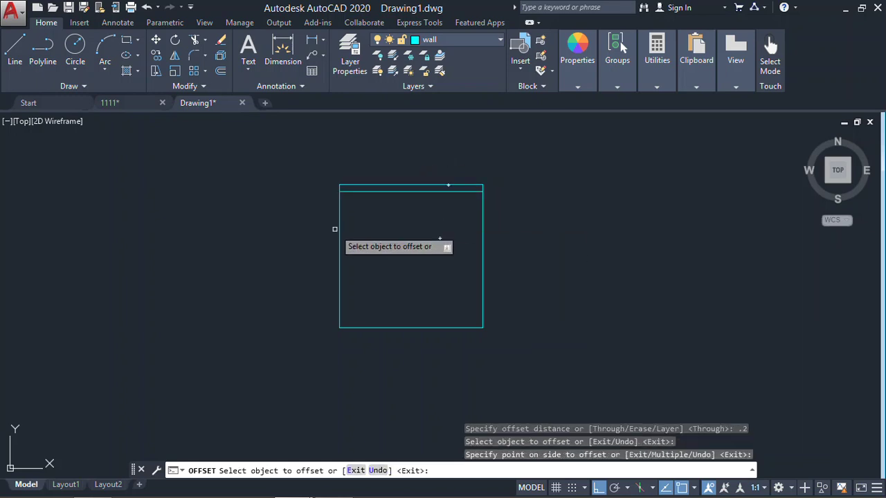
pyautogui.click(338, 232)
pyautogui.click(411, 239)
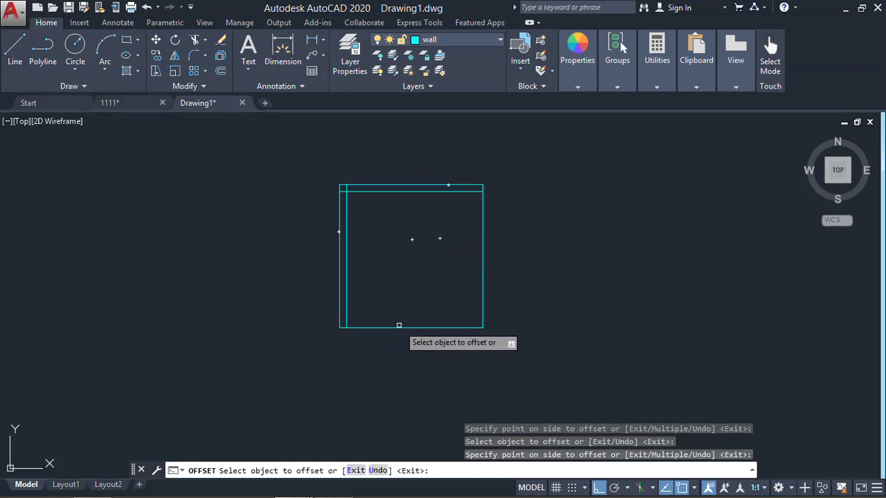
# Offset the square's bottom and right sides 0.2 units inward and finish the Offset command.
pyautogui.click(400, 326)
pyautogui.click(403, 303)
pyautogui.click(483, 270)
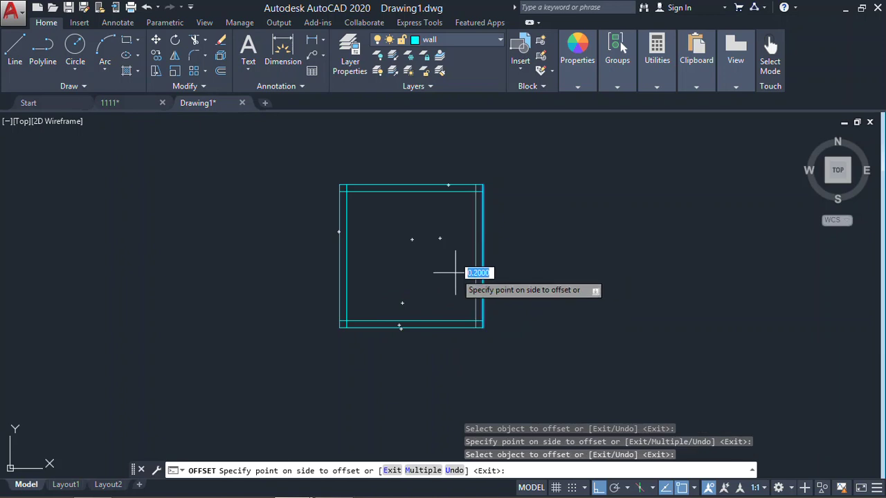
pyautogui.click(457, 279)
pyautogui.moveTo(457, 280); pyautogui.dragTo(471, 257, button='middle')
pyautogui.press('Escape')
# Trim the inner wall lines that overrun the upper-left corner.
pyautogui.scroll(5, 340, 164)
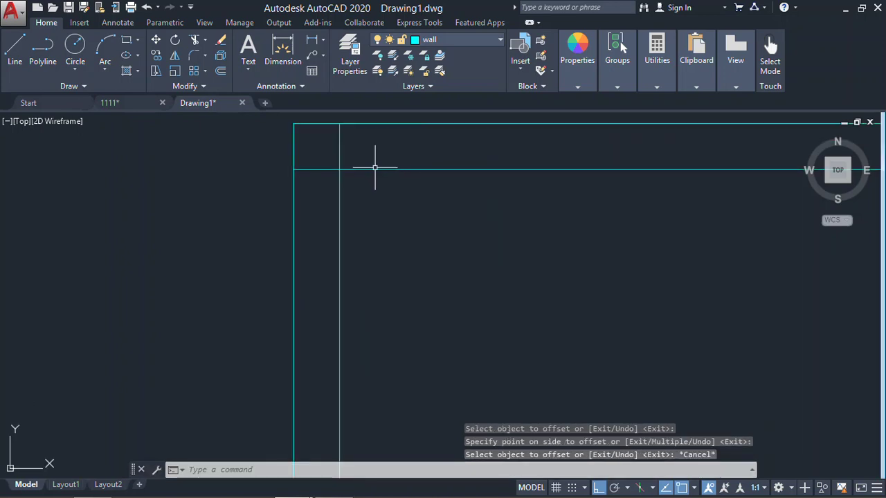
pyautogui.press('Return')
pyautogui.press('Return')
pyautogui.click(353, 145)
pyautogui.click(313, 151)
pyautogui.click(315, 151)
pyautogui.click(313, 200)
# Trim the inner wall lines that overrun the upper-right corner.
pyautogui.scroll(-2, 558, 260)
pyautogui.moveTo(558, 259); pyautogui.dragTo(113, 243, button='middle')
pyautogui.click(427, 170)
pyautogui.click(478, 168)
pyautogui.click(494, 173)
pyautogui.click(490, 200)
# Trim the inner wall lines that overrun the lower-right corner.
pyautogui.scroll(-6, 606, 245)
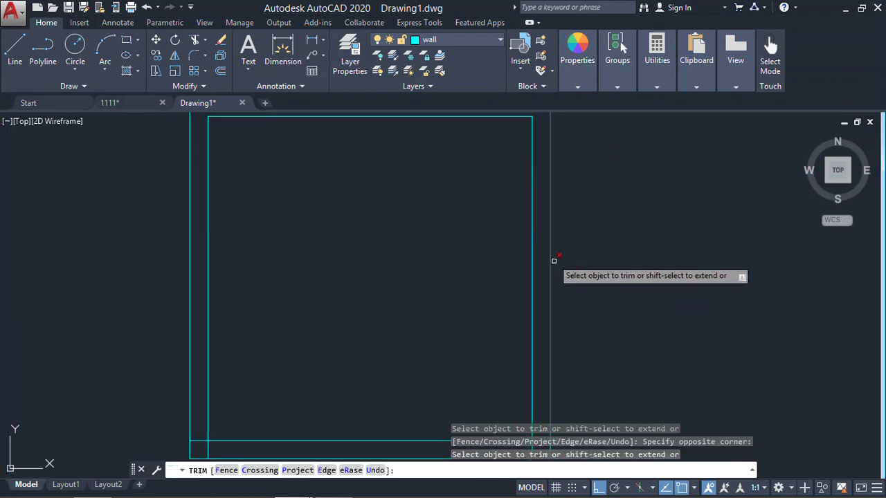
pyautogui.scroll(6, 541, 284)
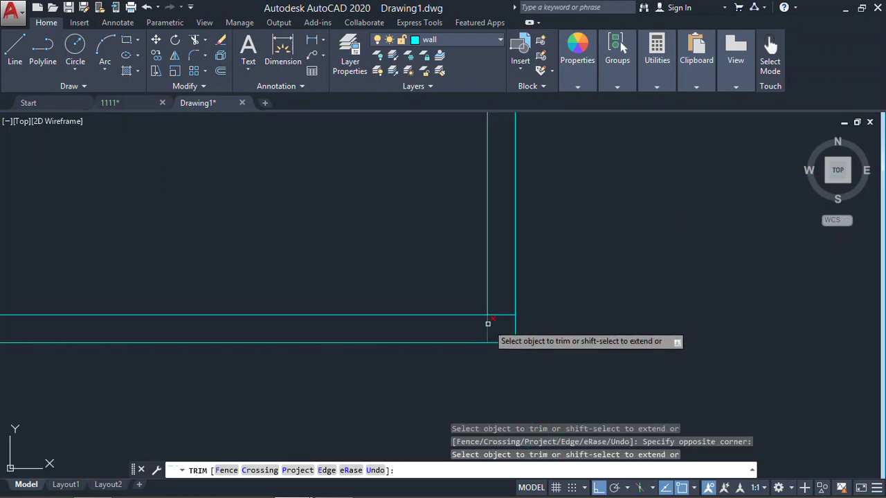
pyautogui.click(498, 306)
pyautogui.click(494, 323)
pyautogui.click(495, 325)
pyautogui.click(471, 328)
pyautogui.click(501, 304)
pyautogui.click(496, 328)
# Trim the inner wall lines that overrun the lower-left corner and finish the Trim command.
pyautogui.moveTo(509, 321); pyautogui.dragTo(691, 367, button='middle')
pyautogui.click(165, 374)
pyautogui.click(147, 372)
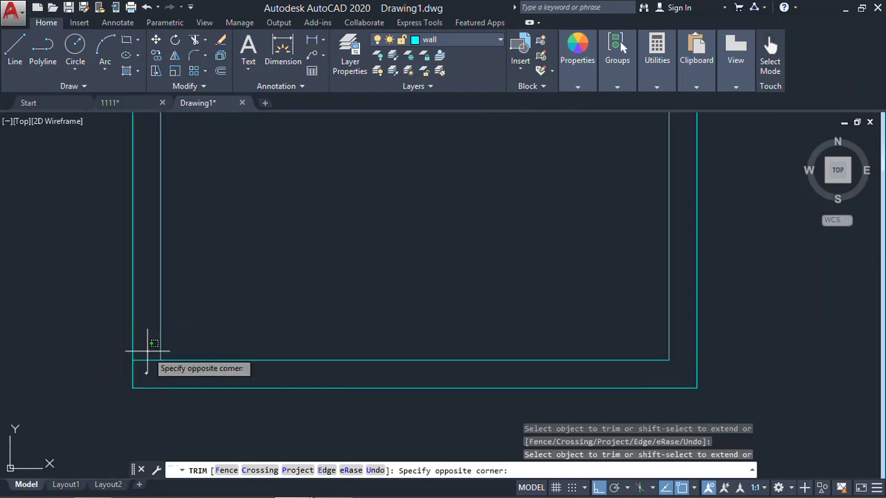
pyautogui.click(146, 352)
pyautogui.click(144, 371)
pyautogui.scroll(-8, 174, 340)
pyautogui.moveTo(223, 265); pyautogui.dragTo(303, 273, button='middle')
pyautogui.scroll(10, 273, 290)
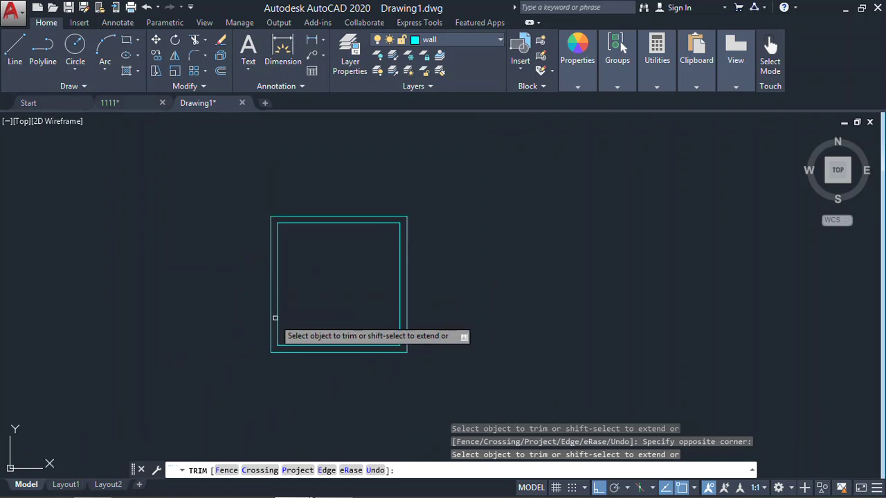
pyautogui.scroll(-10, 310, 270)
pyautogui.scroll(10, 307, 269)
pyautogui.scroll(-7, 296, 271)
pyautogui.press('Escape')
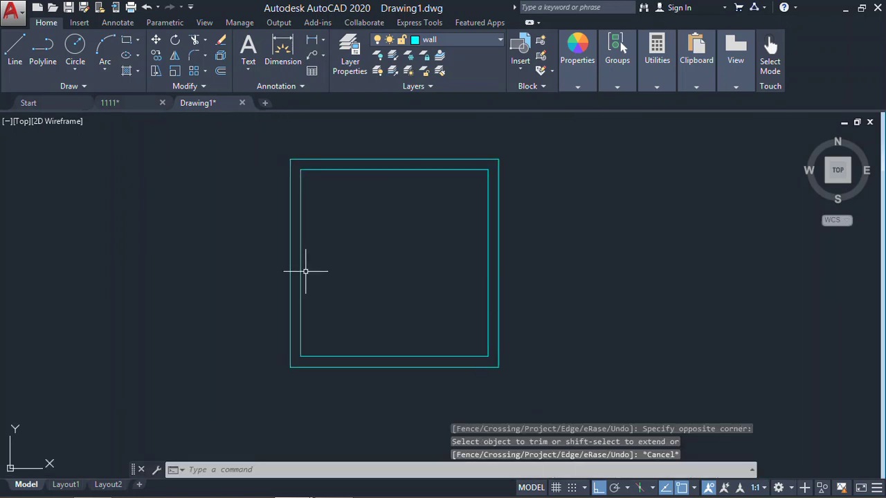
# Draw a short line across the left wall between the midpoints of its outer and inner lines.
pyautogui.write('l')
pyautogui.press('Return')
pyautogui.click(290, 263)
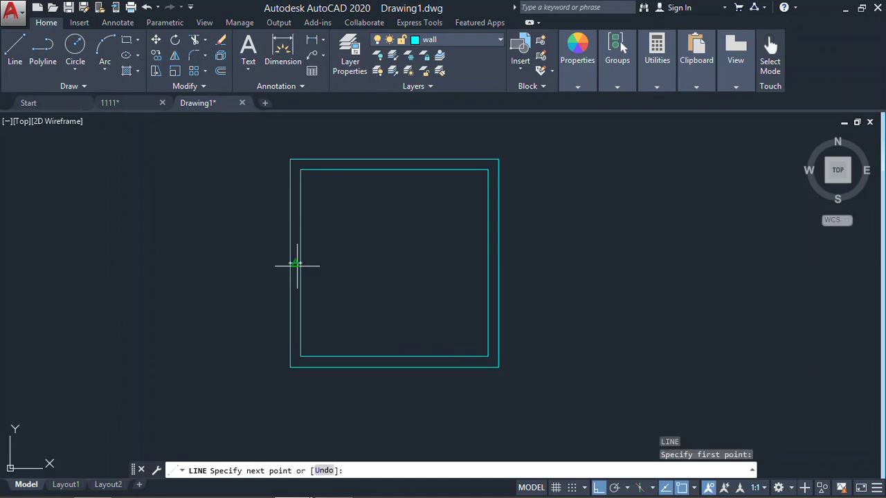
pyautogui.click(300, 263)
pyautogui.press('Escape')
# Offset the short line across the left wall 2 units upward and undo that offset.
pyautogui.write('o')
pyautogui.press('Return')
pyautogui.write('2')
pyautogui.press('Return')
pyautogui.click(292, 263)
pyautogui.click(295, 259)
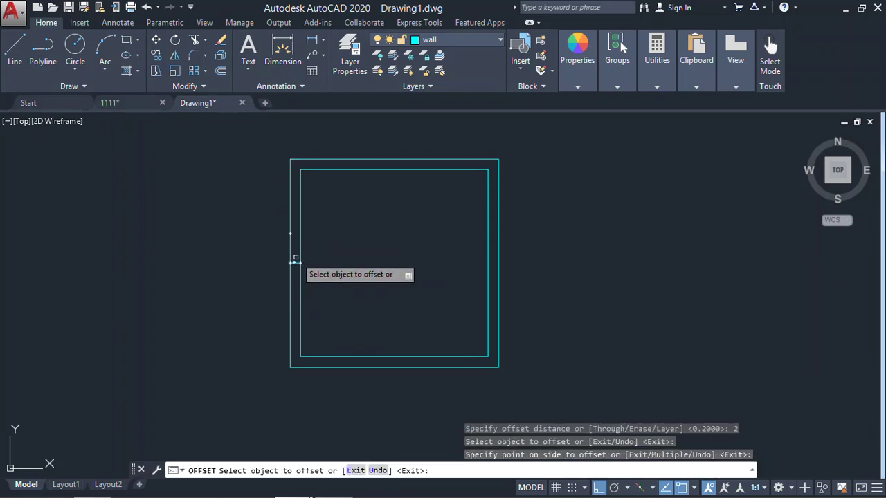
pyautogui.hotkey('ctrl', 'z')
pyautogui.press('Escape')
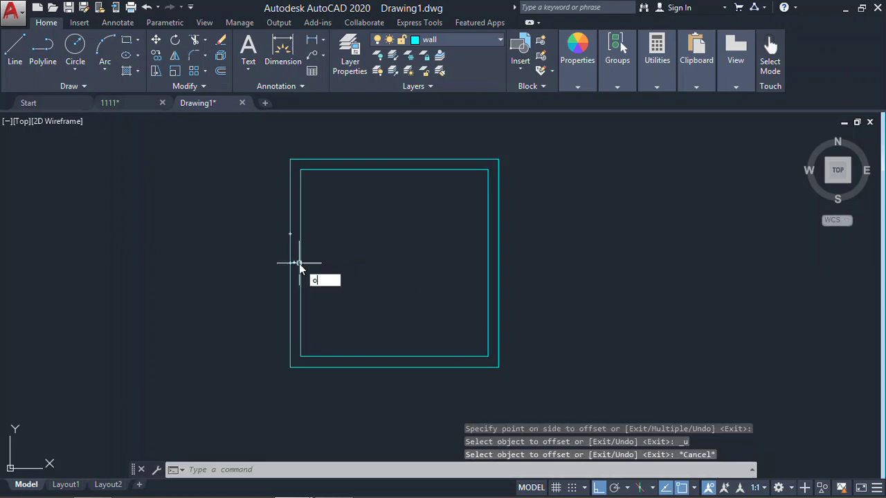
# Offset the short line across the left wall 1 unit upward and 1 unit downward.
pyautogui.press('Return')
pyautogui.press('Return')
pyautogui.click(296, 263)
pyautogui.click(291, 232)
pyautogui.click(294, 263)
pyautogui.click(290, 293)
pyautogui.press('Escape')
# Delete the short line at the middle of the left wall.
pyautogui.click(266, 241)
pyautogui.click(282, 259)
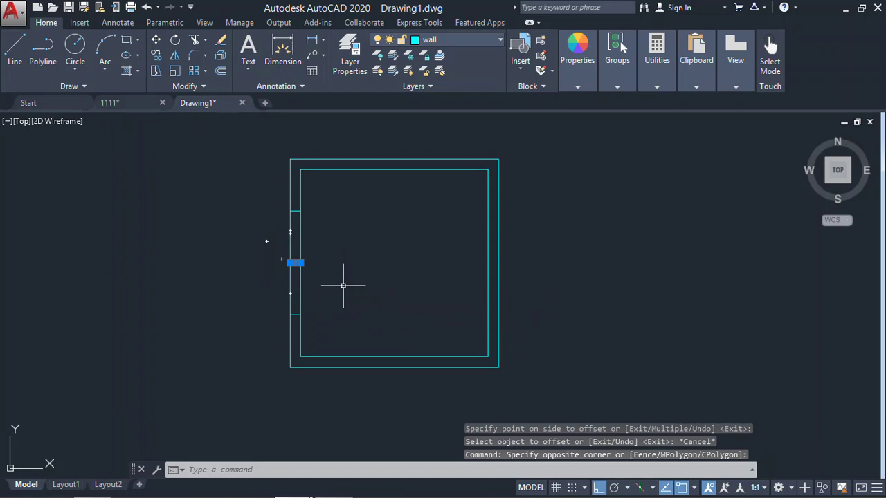
pyautogui.press('Delete')
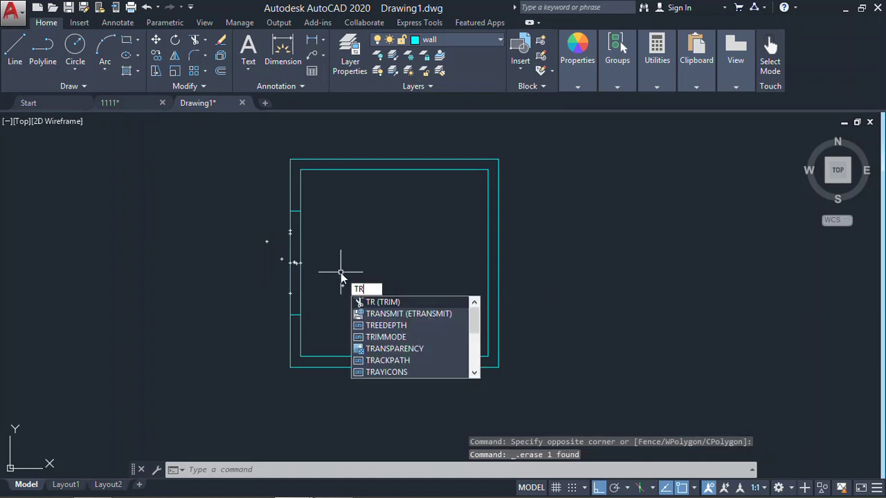
# Trim both left wall lines between the two offset lines to open a window gap.
pyautogui.press('Return')
pyautogui.press('Return')
pyautogui.click(336, 241)
pyautogui.click(204, 280)
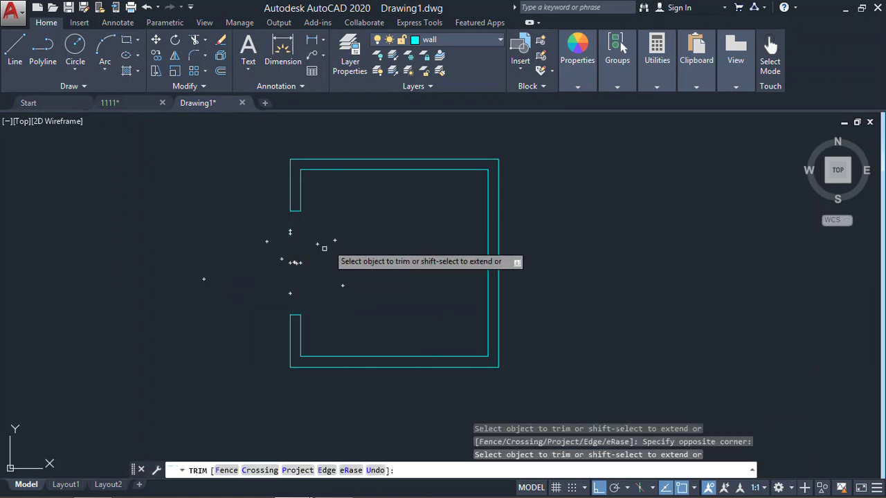
pyautogui.press('Escape')
# Keep wall as the current layer and draw a short line across the bottom wall from the inner lower-right corner down to the outer line.
pyautogui.click(460, 38)
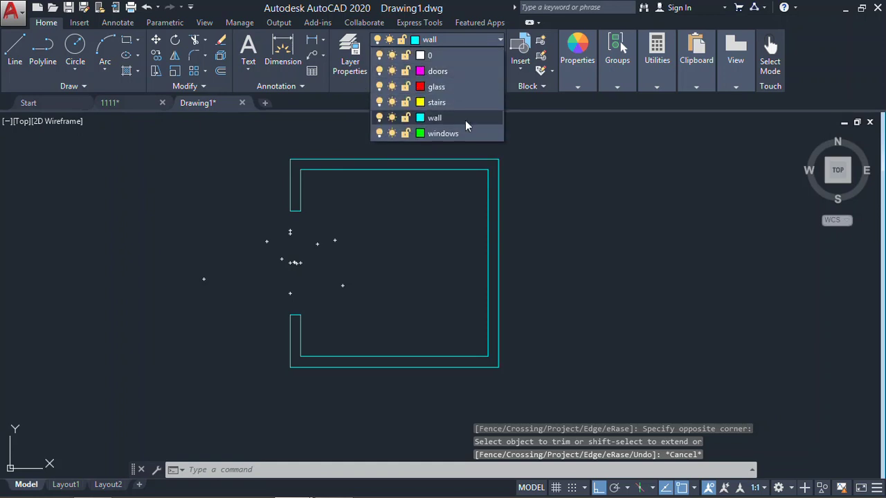
pyautogui.click(462, 117)
pyautogui.moveTo(387, 359); pyautogui.dragTo(346, 332, button='middle')
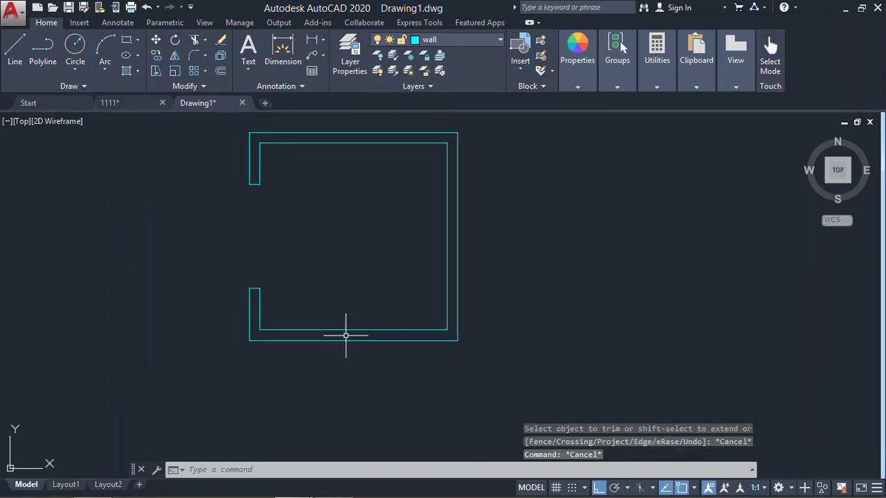
pyautogui.write('l')
pyautogui.press('Return')
pyautogui.click(447, 330)
pyautogui.click(436, 338)
pyautogui.press('Escape')
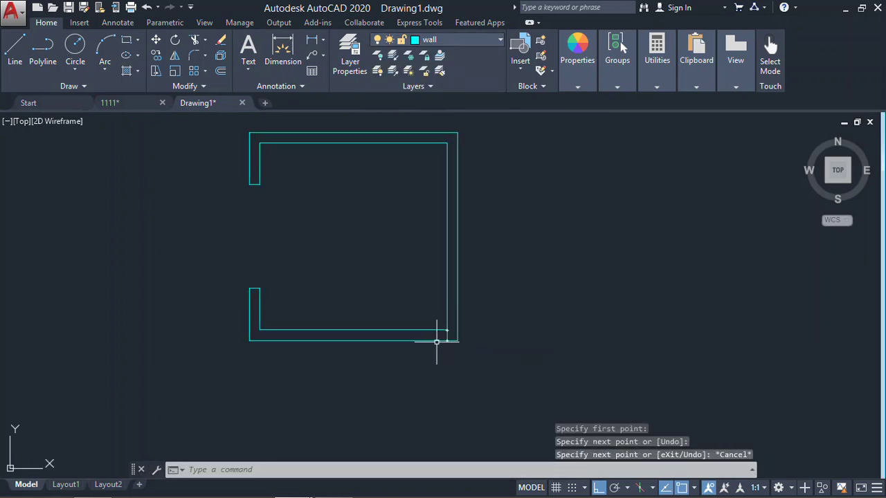
# Offset the short line at the lower-right corner toward the left to mark the door opening's other side.
pyautogui.scroll(4, 434, 340)
pyautogui.write('o')
pyautogui.press('Return')
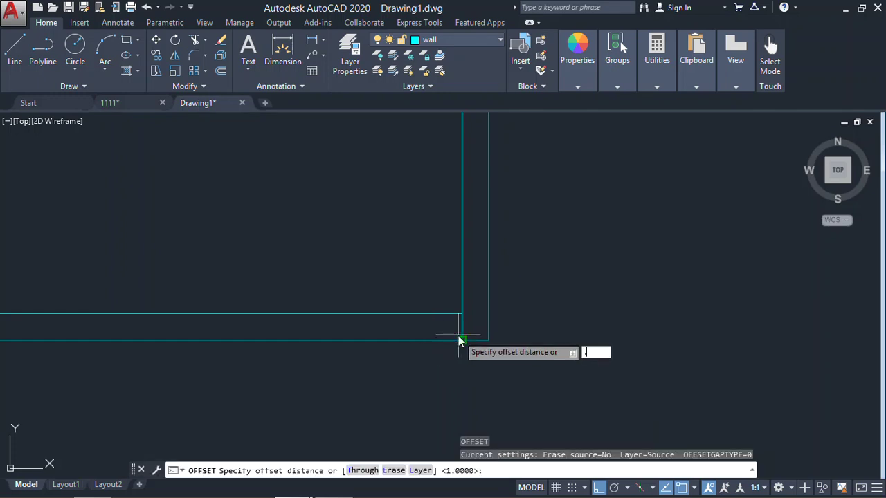
pyautogui.press('Return')
pyautogui.click(460, 329)
pyautogui.click(306, 325)
pyautogui.press('Escape')
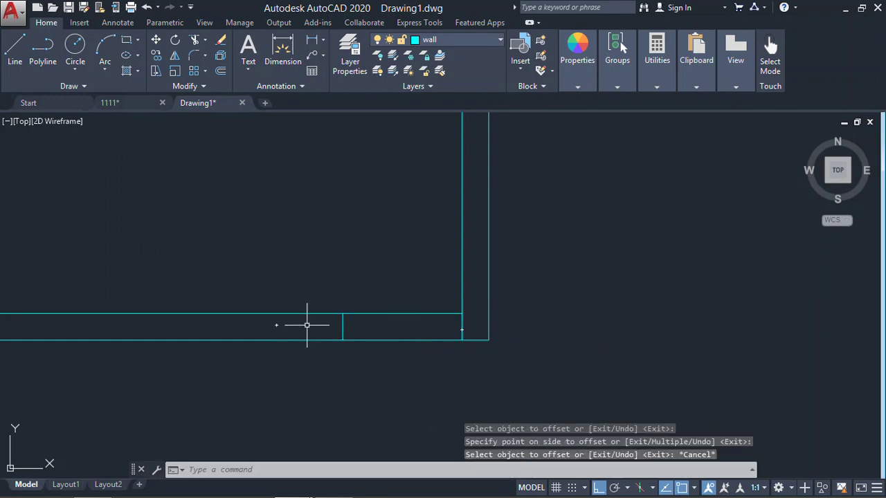
# Trim both bottom wall lines between the two short lines to open the door gap.
pyautogui.write('r')
pyautogui.press('Return')
pyautogui.press('Return')
pyautogui.click(383, 285)
pyautogui.click(377, 375)
pyautogui.press('Escape')
# Delete the short line at the right side of the door gap.
pyautogui.click(396, 301)
pyautogui.click(482, 361)
pyautogui.press('Delete')
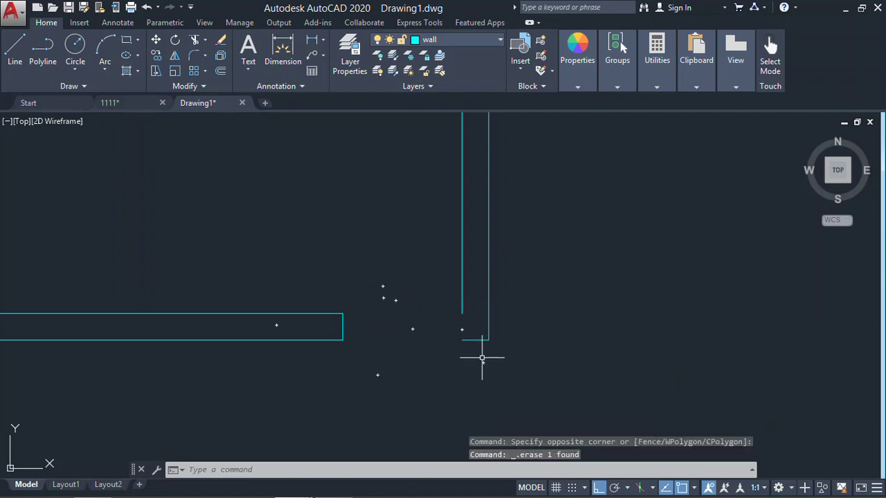
# Fillet the right wall's inner line with the short bottom line at radius 0 to close the wall end.
pyautogui.write('fillet')
pyautogui.press('Return')
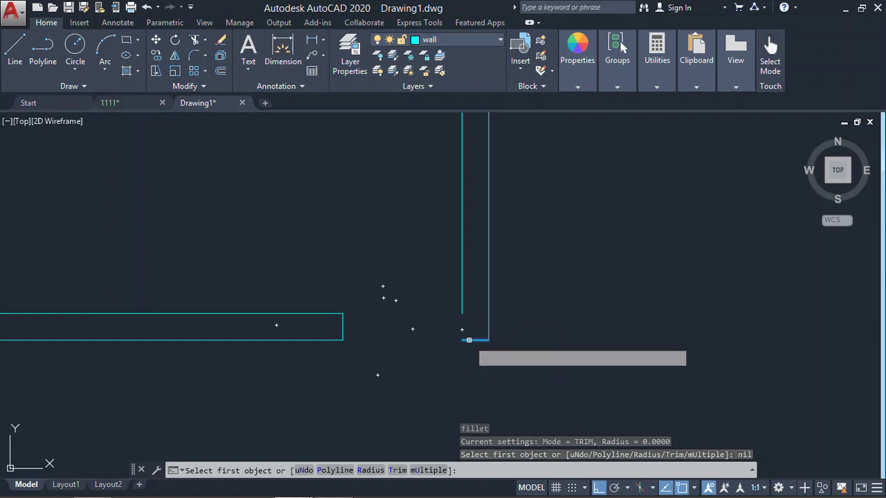
pyautogui.click(468, 340)
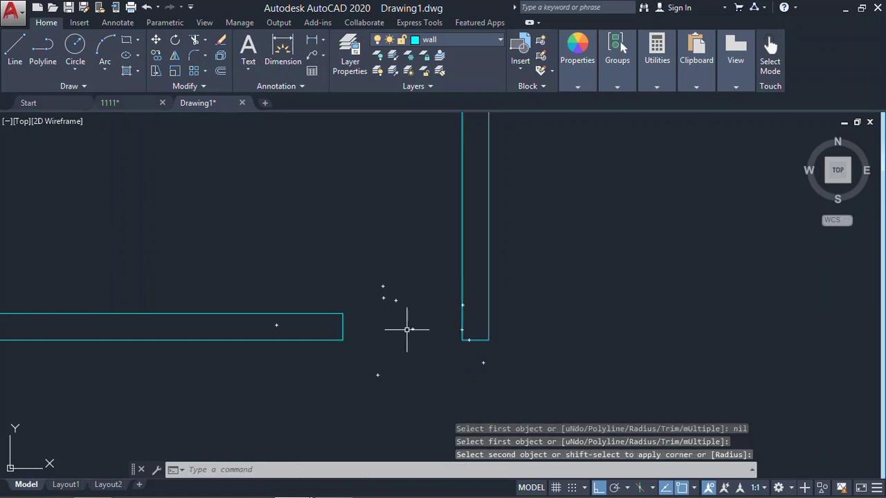
pyautogui.scroll(-5, 617, 350)
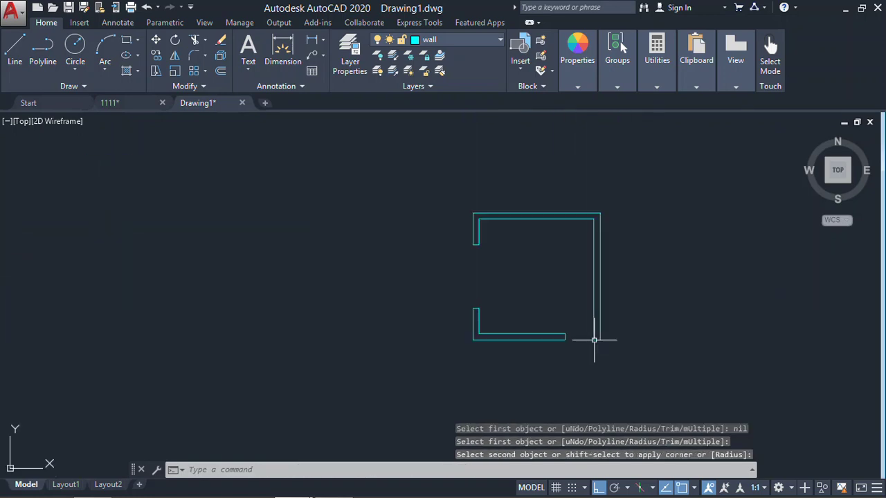
pyautogui.scroll(2, 474, 273)
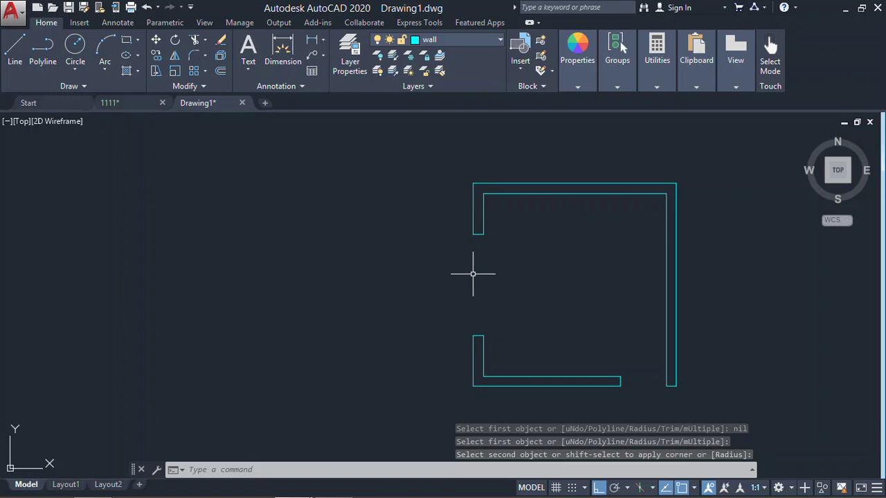
# On the windows layer, draw two vertical lines closing the inner and outer faces of the left wall's window opening.
pyautogui.click(467, 39)
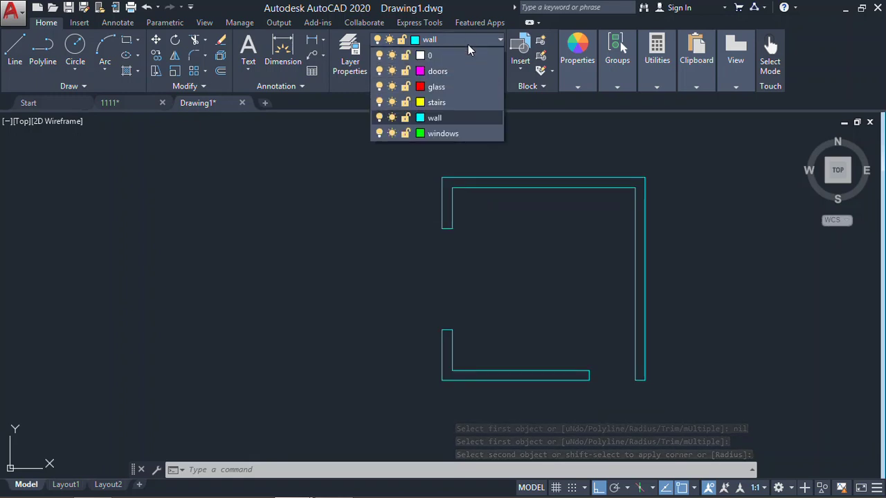
pyautogui.click(466, 136)
pyautogui.write('l')
pyautogui.press('Return')
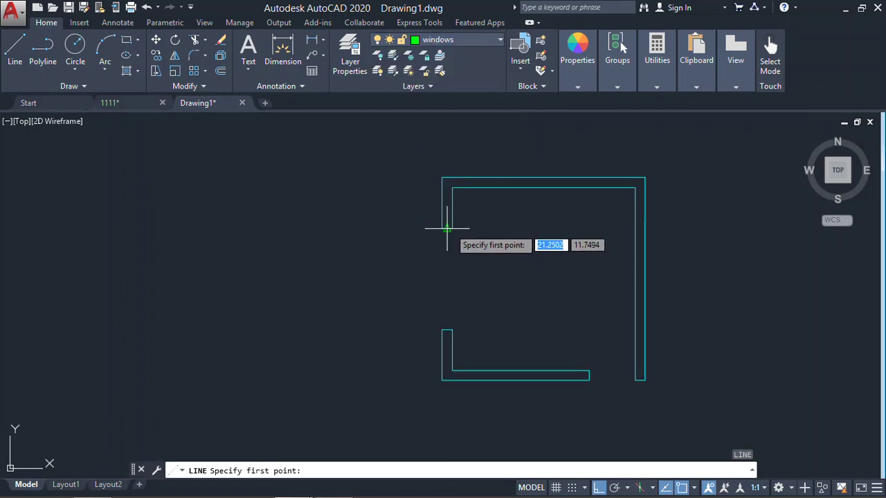
pyautogui.click(452, 228)
pyautogui.click(453, 330)
pyautogui.press('Return')
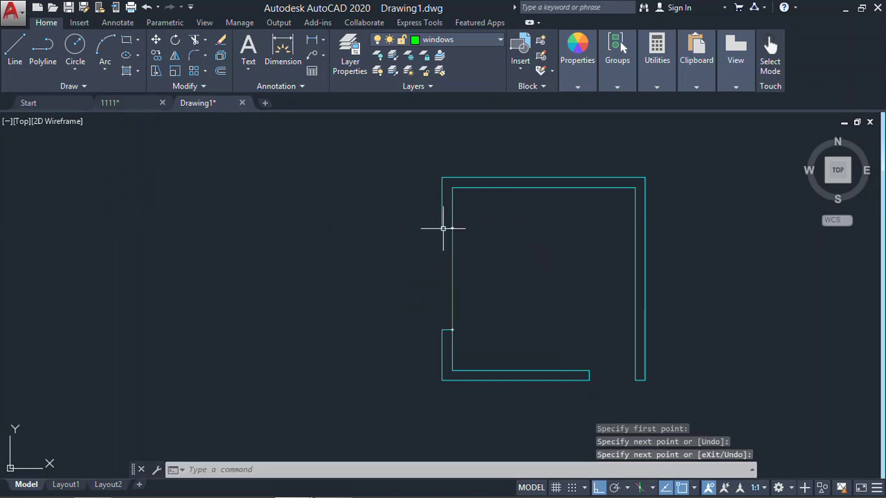
pyautogui.press('Return')
pyautogui.click(442, 227)
pyautogui.click(444, 330)
pyautogui.press('Escape')
pyautogui.scroll(4, 451, 302)
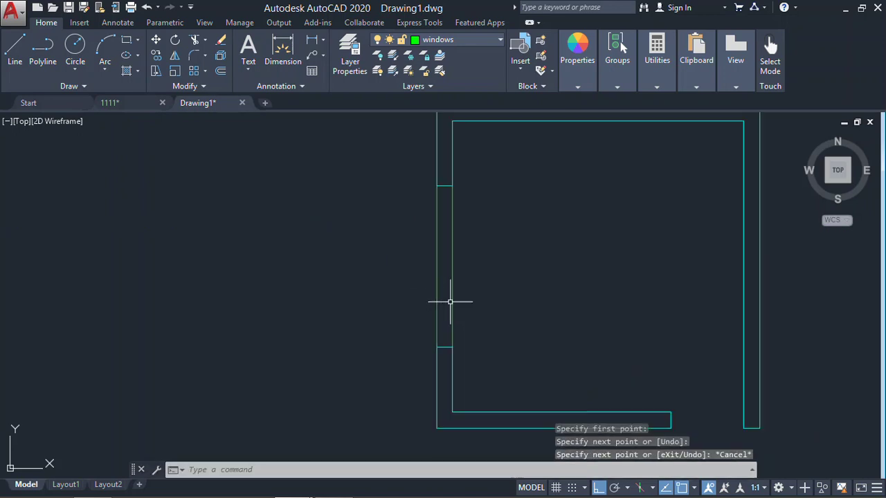
pyautogui.scroll(-2, 442, 255)
# On the glass layer, draw a line through the window opening between the midpoints of its two wall ends.
pyautogui.click(492, 42)
pyautogui.click(440, 89)
pyautogui.write('l')
pyautogui.press('Return')
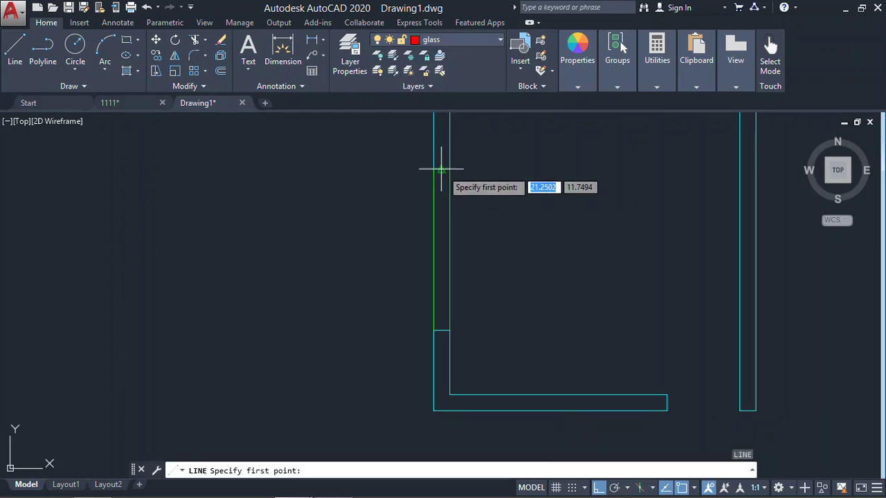
pyautogui.click(439, 174)
pyautogui.scroll(5, 434, 295)
pyautogui.click(434, 282)
pyautogui.press('Escape')
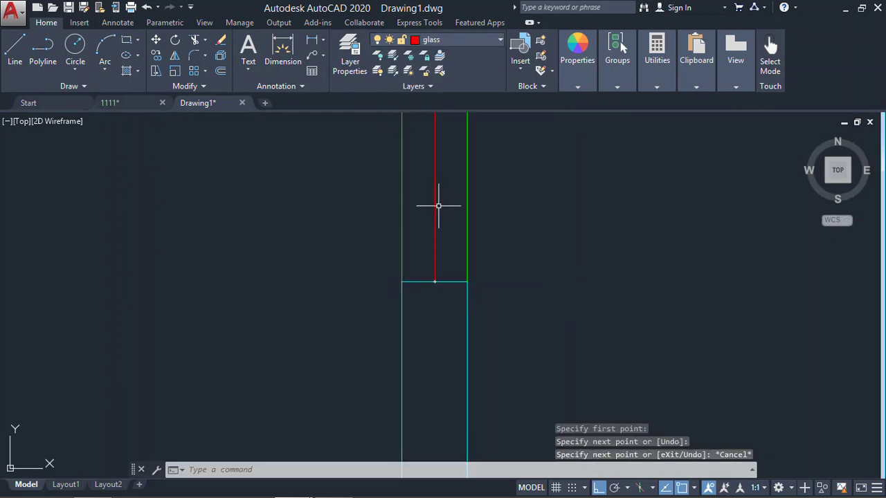
# Offset the glass line by 0.02 toward the left to form the pane's second line.
pyautogui.write('o')
pyautogui.press('Return')
pyautogui.write('.')
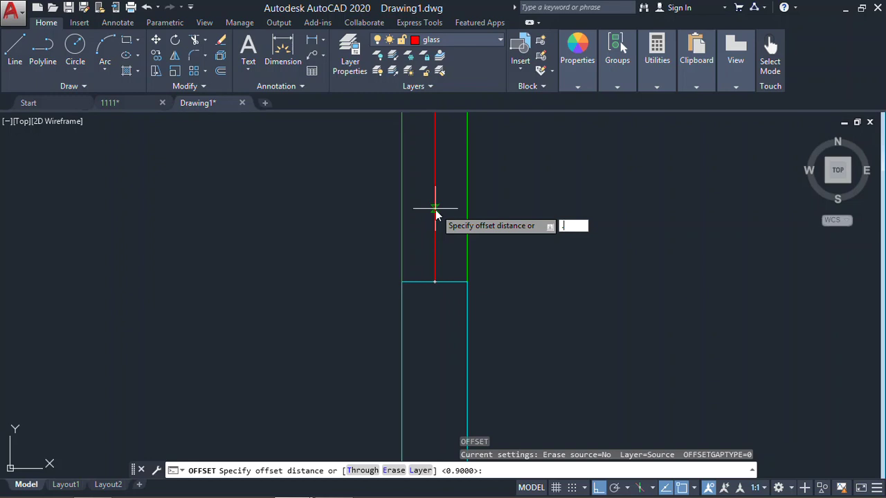
pyautogui.write('02')
pyautogui.press('Return')
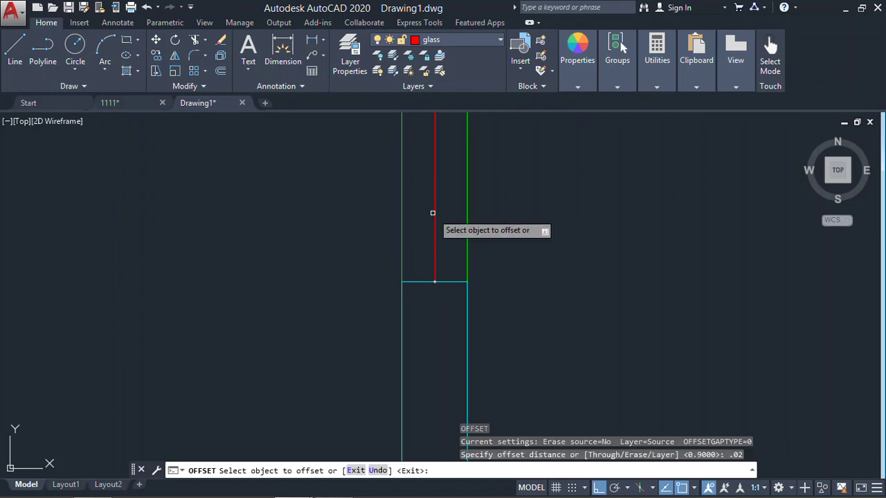
pyautogui.click(433, 213)
pyautogui.click(431, 212)
pyautogui.press('Escape')
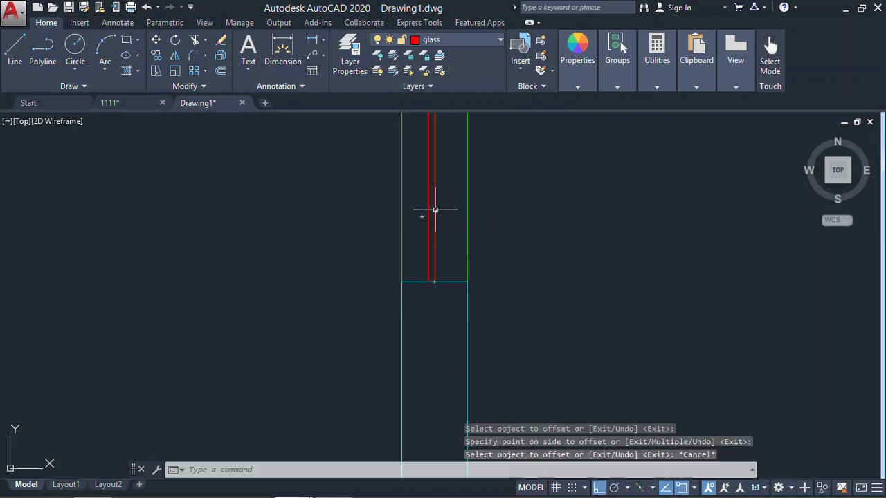
pyautogui.scroll(-4, 453, 211)
pyautogui.scroll(-8, 485, 300)
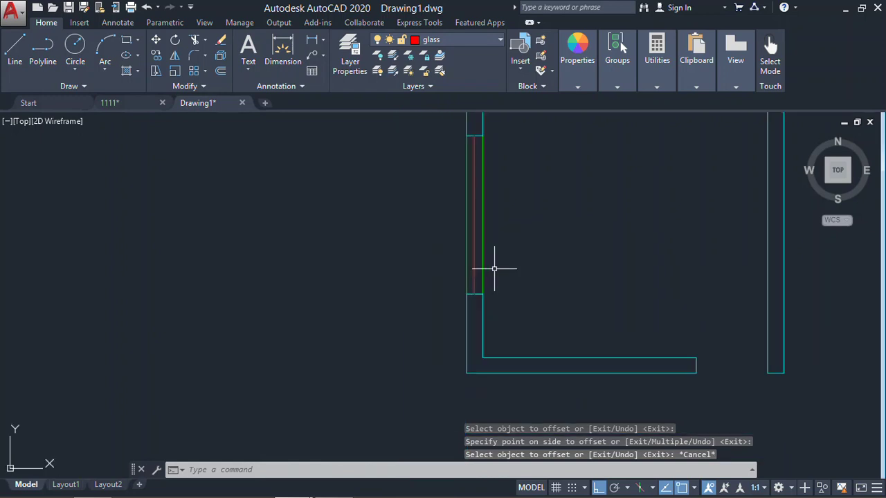
pyautogui.scroll(7, 450, 261)
pyautogui.scroll(2, 448, 249)
pyautogui.scroll(-6, 445, 238)
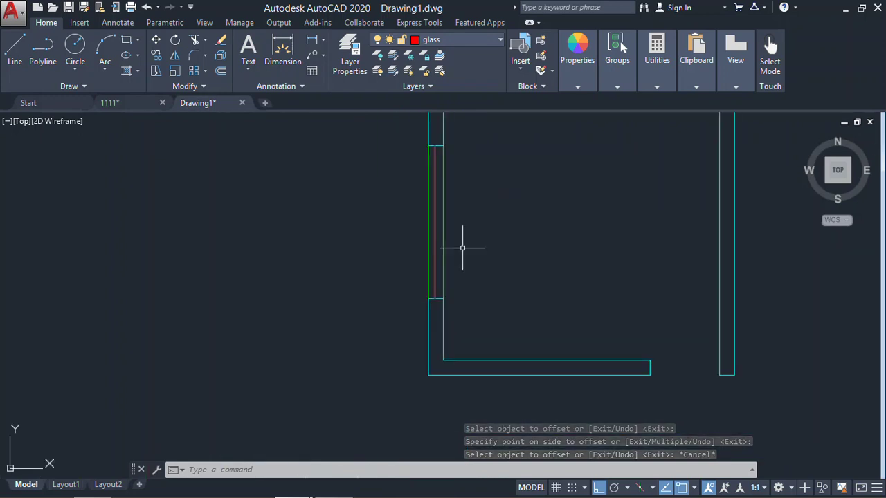
pyautogui.scroll(2, 388, 249)
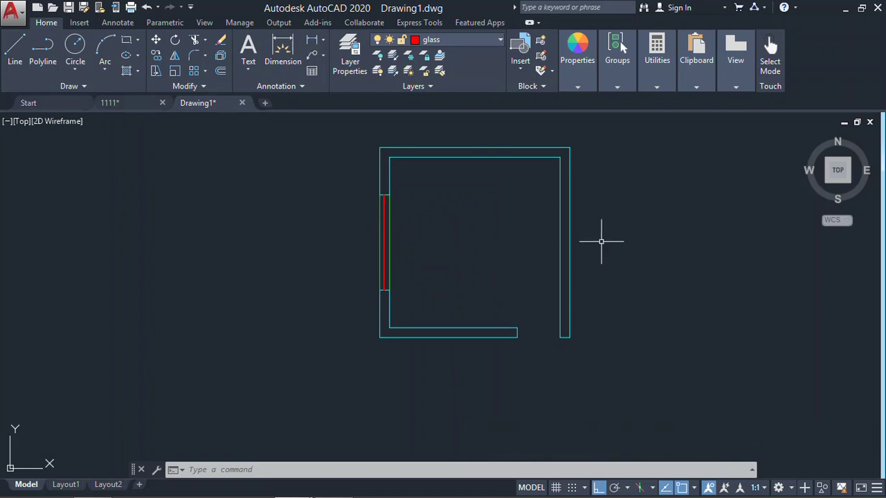
# On the doors layer, draw a line across the bottom door gap along the outer face of the wall.
pyautogui.click(485, 39)
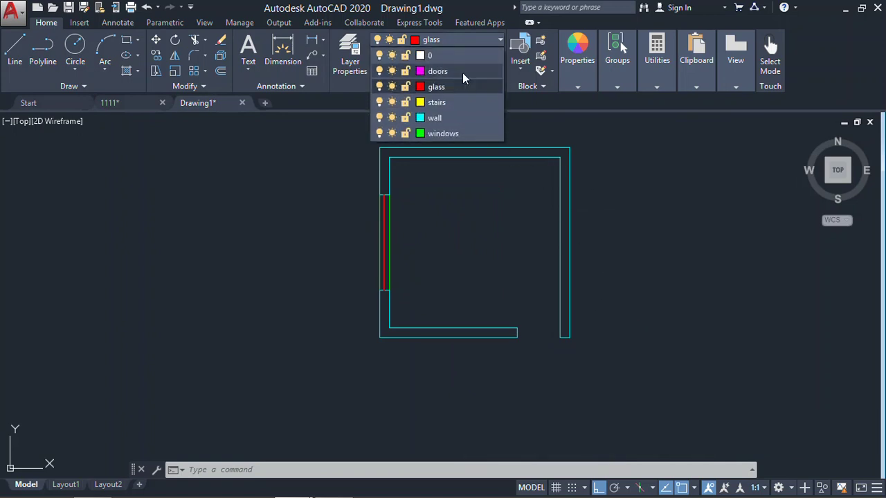
pyautogui.click(462, 71)
pyautogui.press('l')
pyautogui.press('Return')
pyautogui.scroll(4, 559, 336)
pyautogui.click(559, 333)
pyautogui.click(451, 333)
pyautogui.press('Return')
# Offset the door line by 0.05 toward the inside of the room.
pyautogui.press('o')
pyautogui.press('Return')
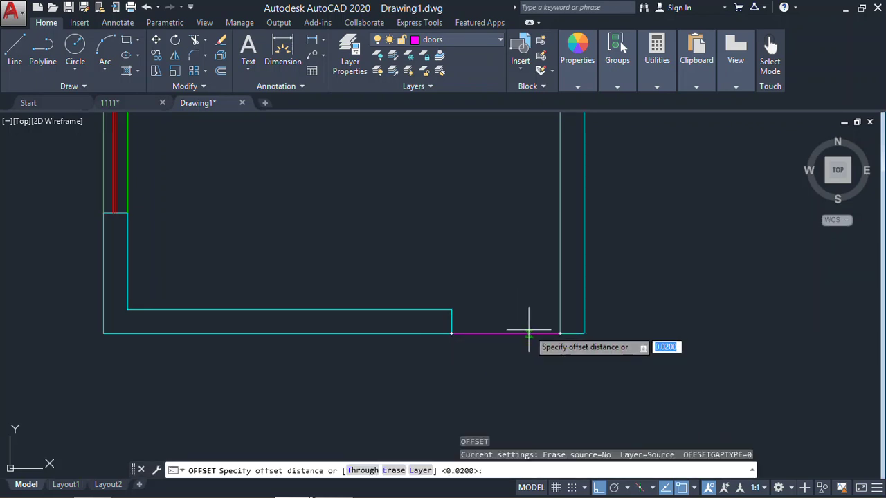
pyautogui.write('.05')
pyautogui.press('Return')
pyautogui.click(502, 332)
pyautogui.click(508, 314)
pyautogui.press('Escape')
# Move both door lines 0.1 upward into the wall thickness.
pyautogui.press('m')
pyautogui.press('Return')
pyautogui.click(506, 312)
pyautogui.click(489, 364)
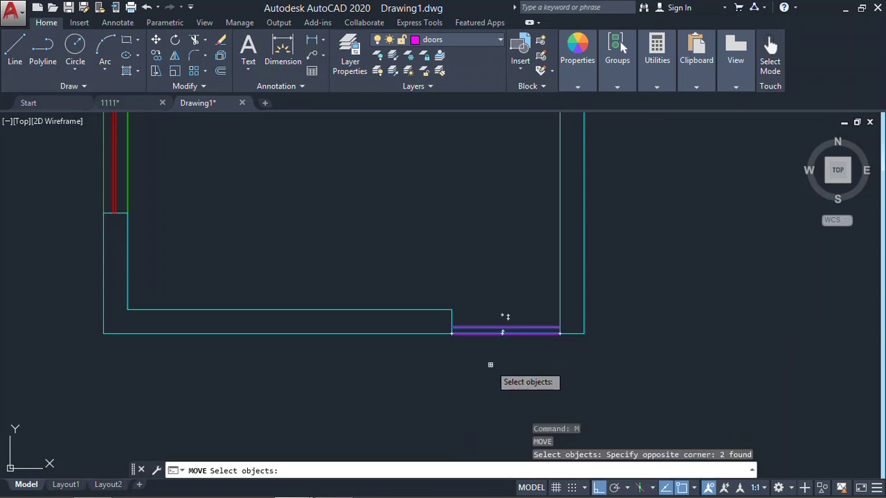
pyautogui.press('Return')
pyautogui.click(489, 364)
pyautogui.write('.')
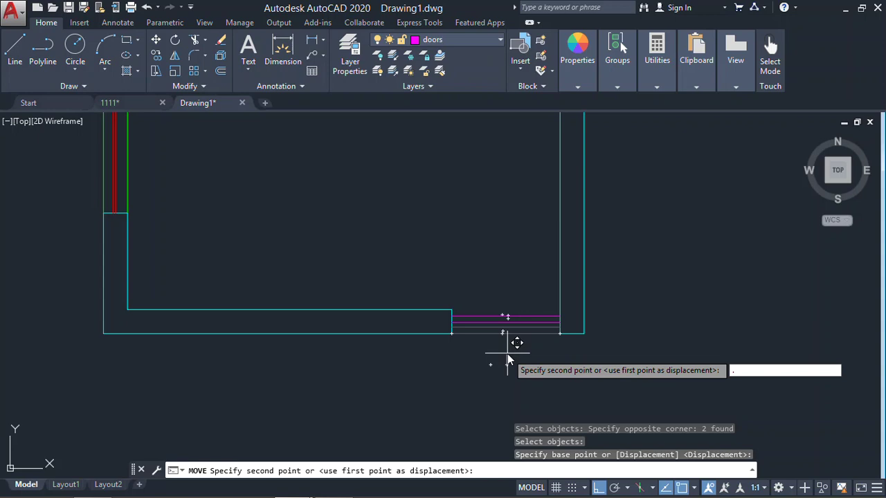
pyautogui.write('1')
pyautogui.press('Return')
pyautogui.press('Escape')
pyautogui.scroll(-4, 532, 290)
pyautogui.moveTo(534, 293); pyautogui.dragTo(579, 349, button='middle')
pyautogui.scroll(5, 579, 349)
pyautogui.scroll(-5, 543, 316)
pyautogui.moveTo(543, 316)
pyautogui.mouseDown(button='middle')
pyautogui.moveTo(547, 337)
pyautogui.moveTo(541, 312)
pyautogui.mouseUp(button='middle')
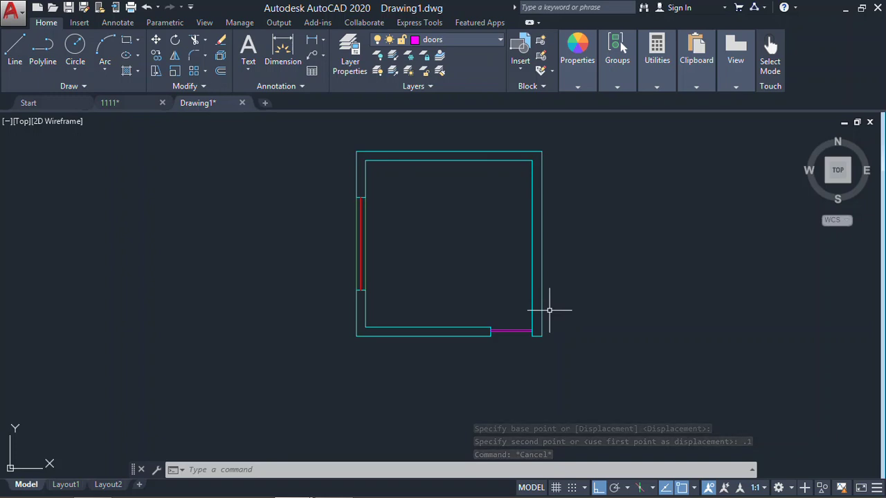
pyautogui.scroll(-2, 549, 310)
pyautogui.scroll(5, 547, 299)
pyautogui.scroll(-6, 547, 297)
pyautogui.moveTo(559, 293)
pyautogui.mouseDown(button='middle')
pyautogui.moveTo(546, 310)
pyautogui.moveTo(521, 304)
pyautogui.mouseUp(button='middle')
pyautogui.scroll(2, 546, 302)
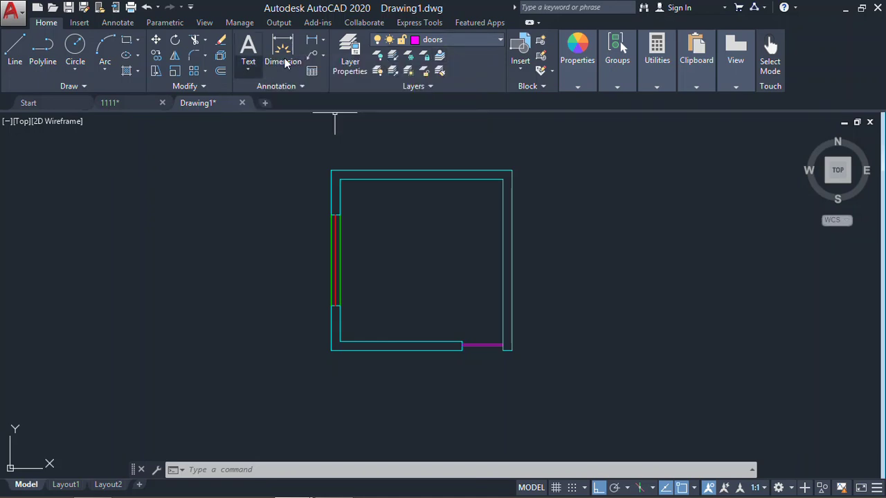
# Turn off the wall layer and the current doors layer by picking an object on each.
pyautogui.click(377, 61)
pyautogui.scroll(2, 324, 227)
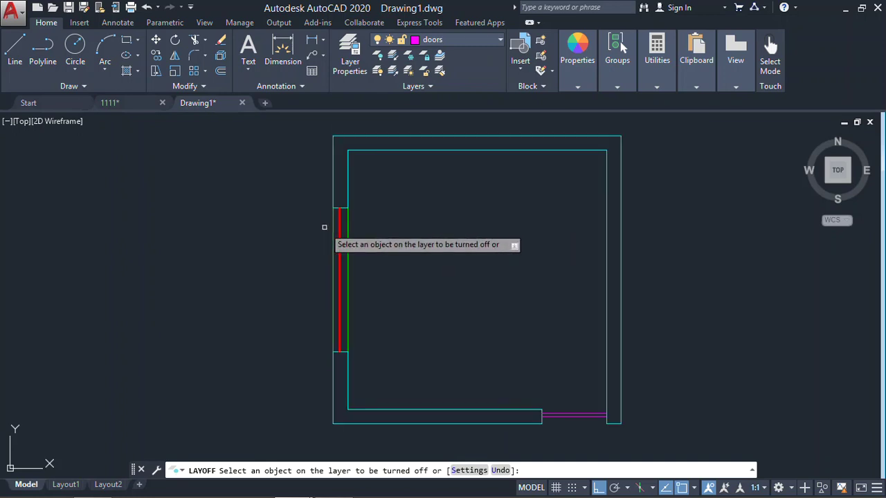
pyautogui.click(347, 175)
pyautogui.scroll(-5, 512, 200)
pyautogui.scroll(4, 525, 250)
pyautogui.click(526, 257)
pyautogui.press('Down')
pyautogui.press('Return')
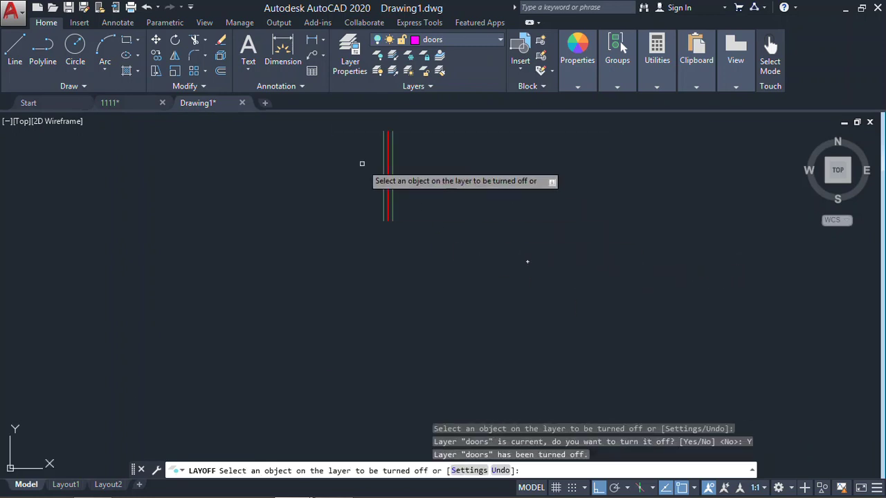
# Turn off the windows and glass layers by picking their lines, and turn all layers back on.
pyautogui.moveTo(362, 164); pyautogui.dragTo(386, 219, button='middle')
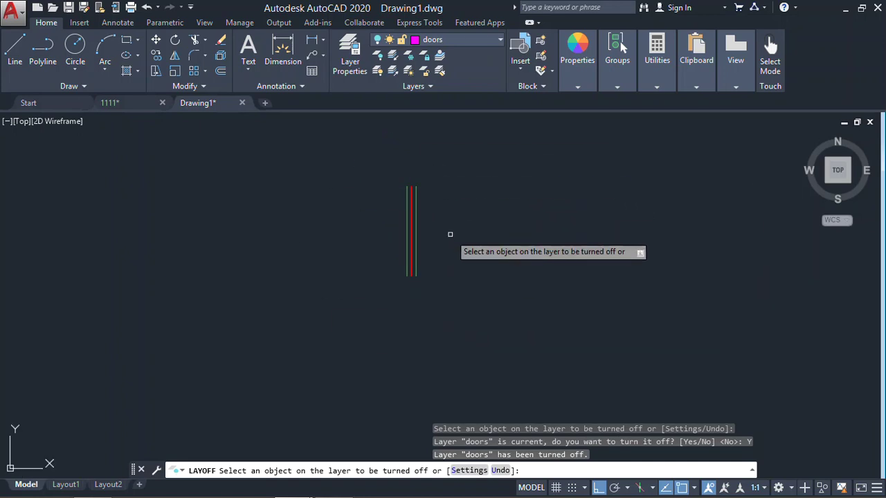
pyautogui.click(378, 55)
pyautogui.click(417, 205)
pyautogui.click(415, 206)
pyautogui.click(412, 215)
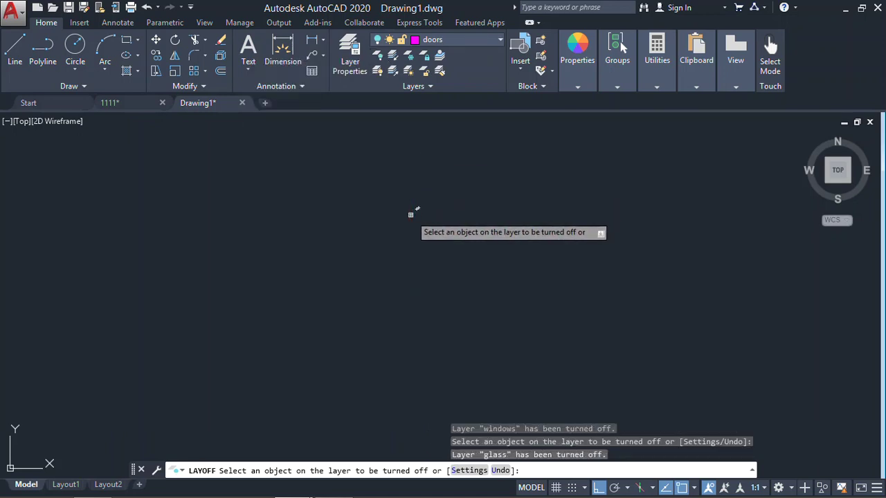
pyautogui.click(377, 72)
pyautogui.moveTo(455, 282); pyautogui.dragTo(362, 301, button='middle')
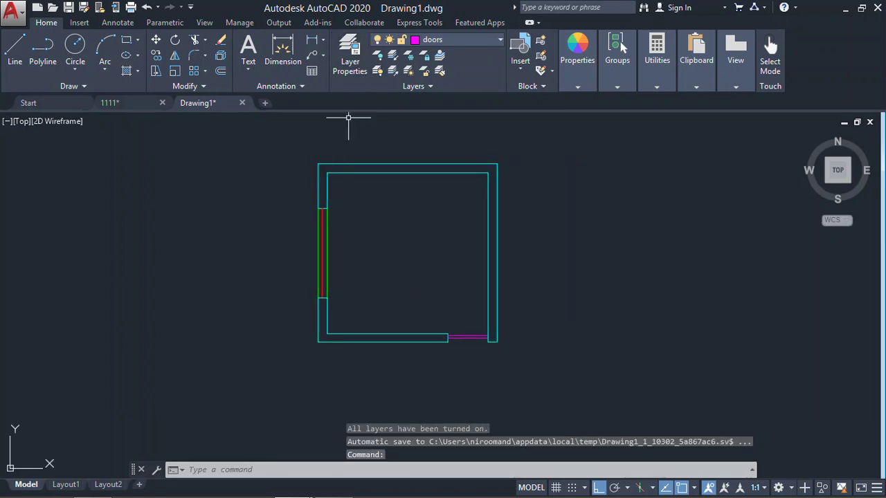
# Turn off the windows, glass and doors layers so only the walls remain, and turn all layers back on.
pyautogui.click(377, 56)
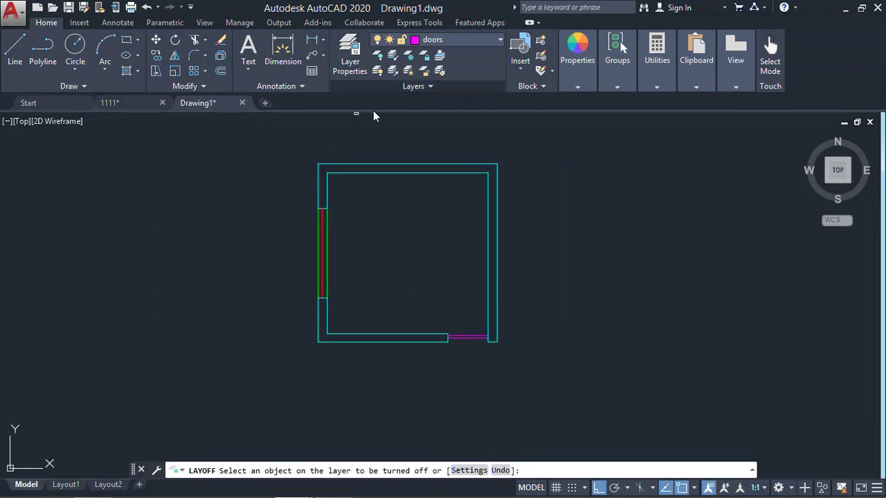
pyautogui.click(322, 248)
pyautogui.click(472, 339)
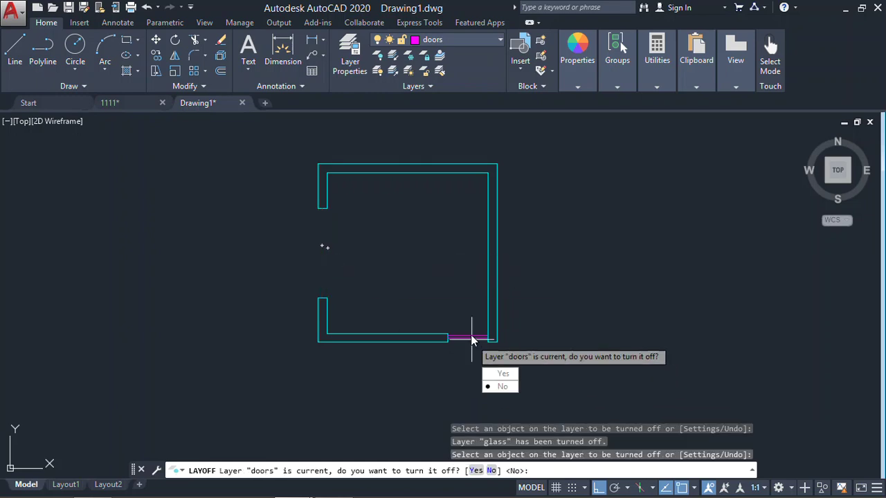
pyautogui.write('Y')
pyautogui.press('Return')
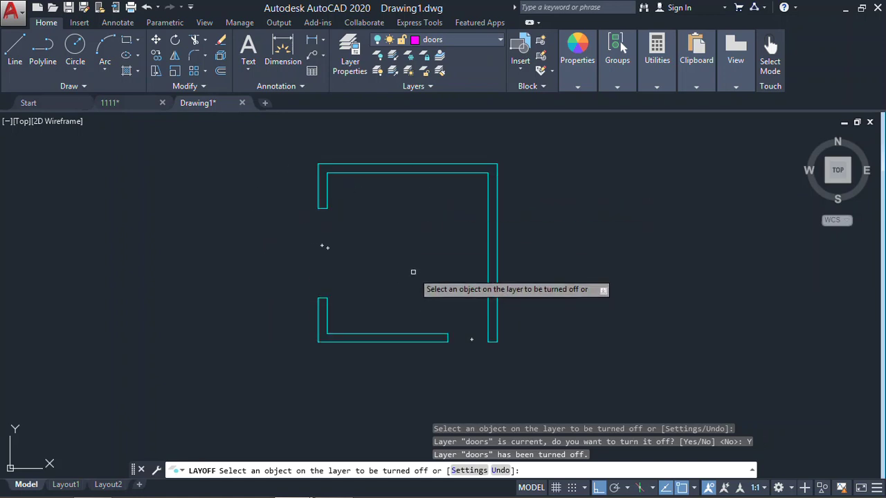
pyautogui.press('Escape')
pyautogui.click(375, 74)
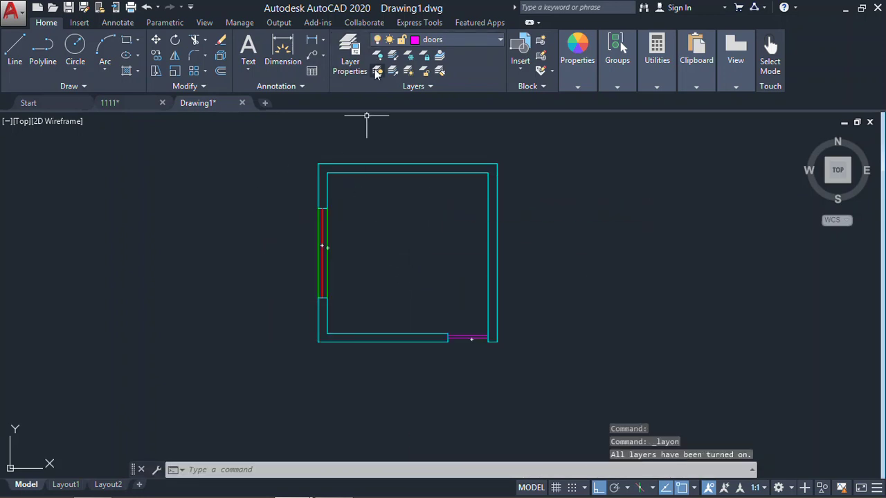
# Lock the wall layer by picking a wall line.
pyautogui.click(423, 57)
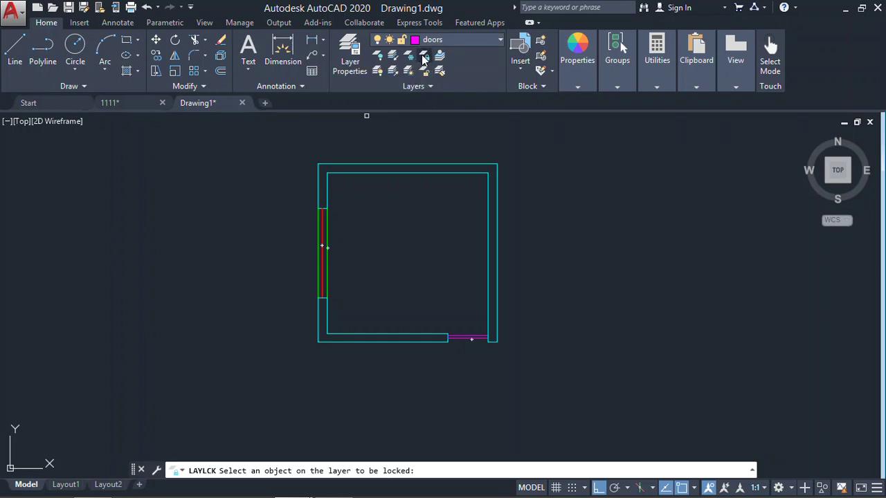
pyautogui.click(328, 175)
# Test selecting the locked walls and the window with several selection windows, and clear the selection.
pyautogui.click(541, 137)
pyautogui.click(342, 282)
pyautogui.click(451, 146)
pyautogui.click(377, 266)
pyautogui.click(583, 156)
pyautogui.click(214, 189)
pyautogui.click(555, 156)
pyautogui.click(400, 293)
pyautogui.click(431, 235)
pyautogui.click(335, 381)
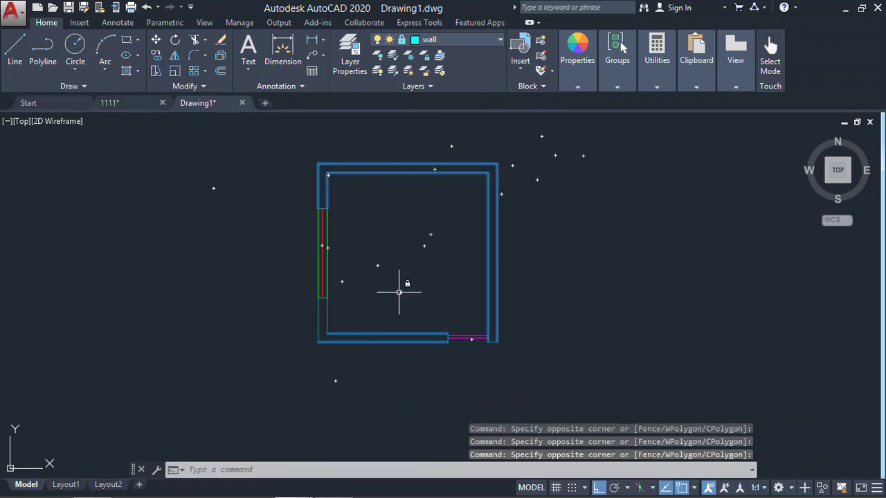
pyautogui.click(422, 263)
pyautogui.click(270, 366)
pyautogui.click(378, 305)
pyautogui.press('Escape')
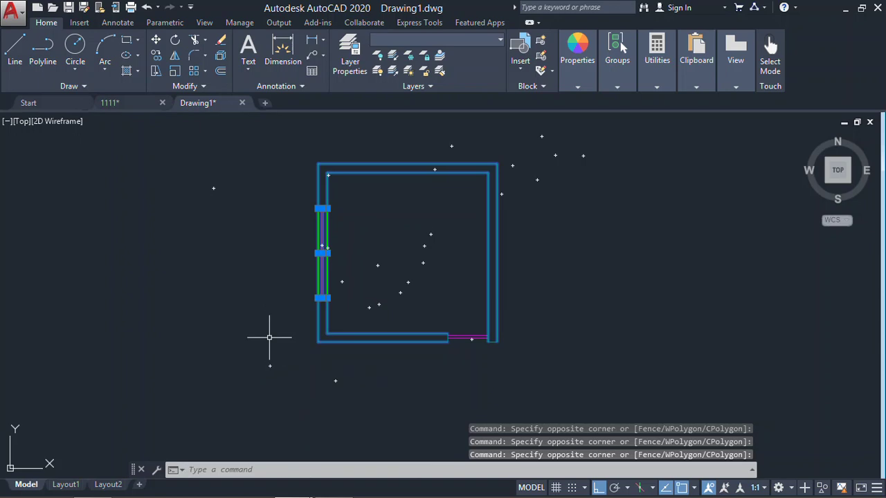
pyautogui.click(369, 308)
pyautogui.press('Escape')
pyautogui.press('Escape')
pyautogui.press('Escape')
pyautogui.press('Escape')
# Try to erase the window together with the locked walls using a crossing selection, and undo the erase.
pyautogui.click(543, 146)
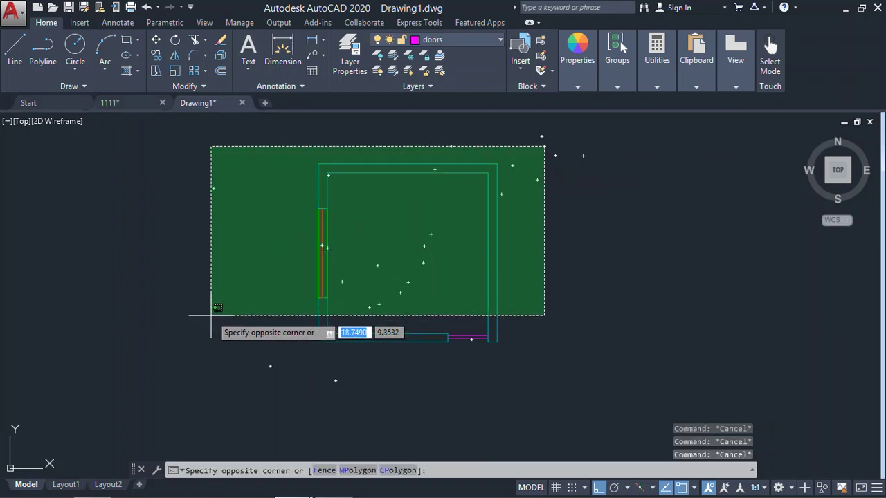
pyautogui.click(211, 316)
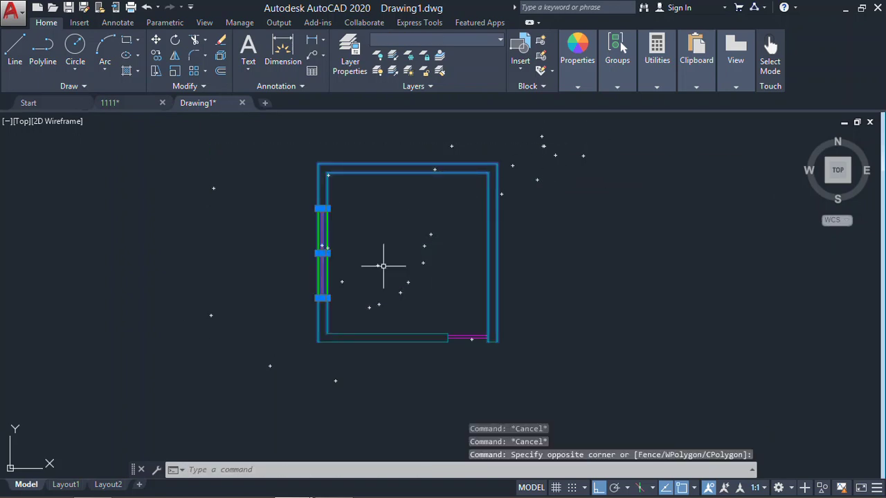
pyautogui.press('Delete')
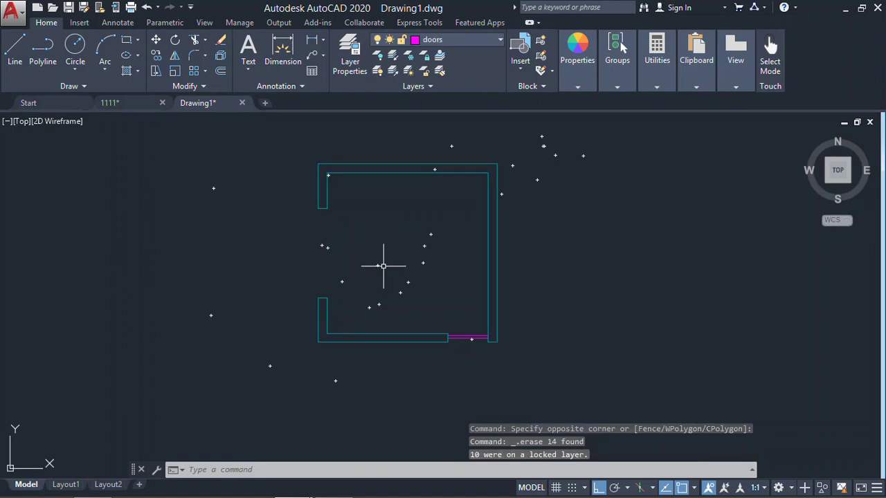
pyautogui.hotkey('ctrl', 'z')
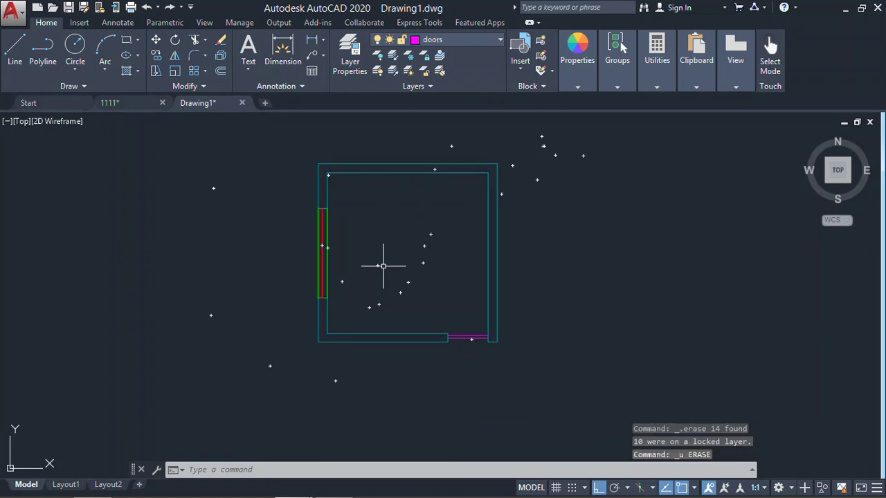
# Try to select the locked walls for a Move with repeated crossing selections, and cancel the command.
pyautogui.write('m')
pyautogui.press('Return')
pyautogui.click(577, 180)
pyautogui.click(366, 264)
pyautogui.click(564, 128)
pyautogui.click(408, 300)
pyautogui.click(507, 145)
pyautogui.click(308, 260)
pyautogui.click(399, 159)
pyautogui.click(238, 244)
pyautogui.press('Escape')
pyautogui.press('Escape')
# Try to copy the locked walls together with the window and door using repeated crossing selections, and cancel the command.
pyautogui.write('co')
pyautogui.press('Return')
pyautogui.click(538, 146)
pyautogui.click(213, 201)
pyautogui.click(578, 127)
pyautogui.click(221, 190)
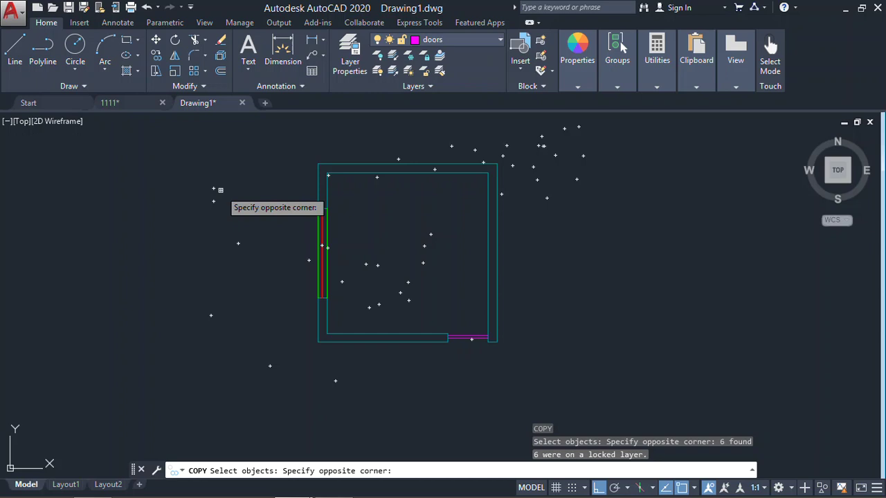
pyautogui.click(481, 187)
pyautogui.click(399, 266)
pyautogui.click(574, 194)
pyautogui.click(396, 314)
pyautogui.click(532, 212)
pyautogui.click(405, 279)
pyautogui.click(517, 192)
pyautogui.click(513, 187)
pyautogui.click(500, 174)
pyautogui.click(526, 133)
pyautogui.click(318, 288)
pyautogui.press('Return')
pyautogui.click(587, 329)
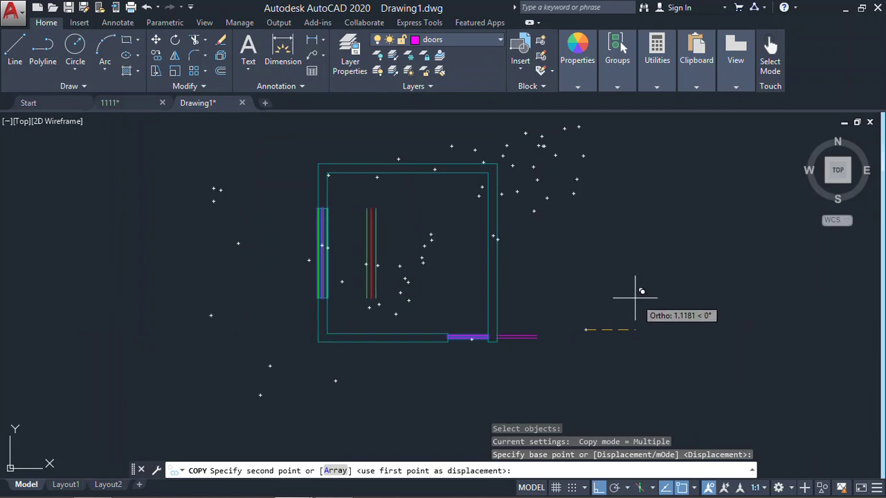
pyautogui.press('Escape')
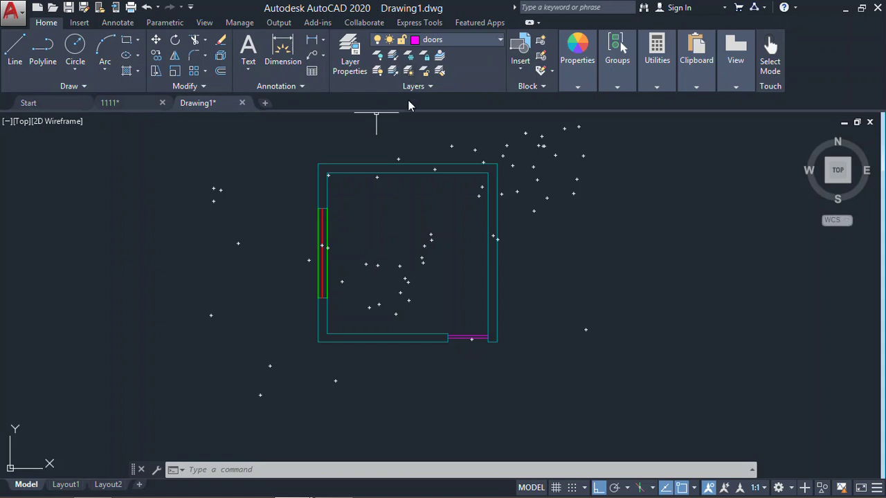
# Switch to the 1111 drawing and bring its whole floor plan into view.
pyautogui.moveTo(377, 215); pyautogui.dragTo(366, 227, button='middle')
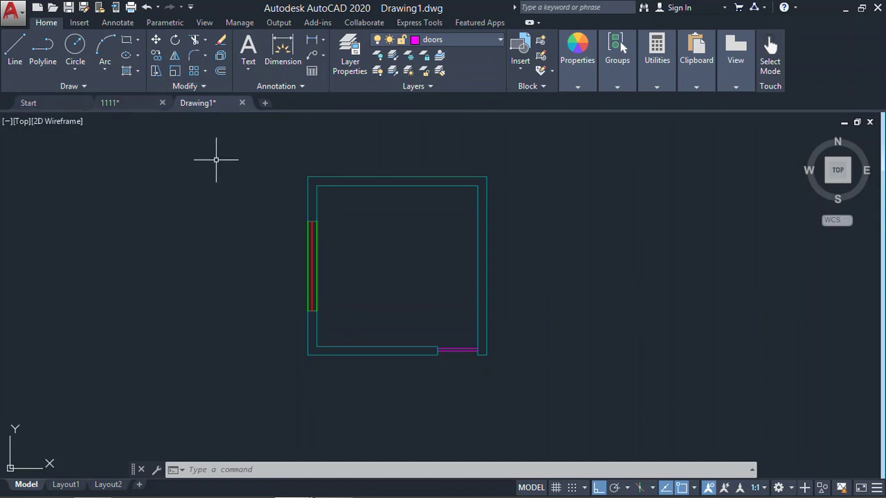
pyautogui.moveTo(109, 102)
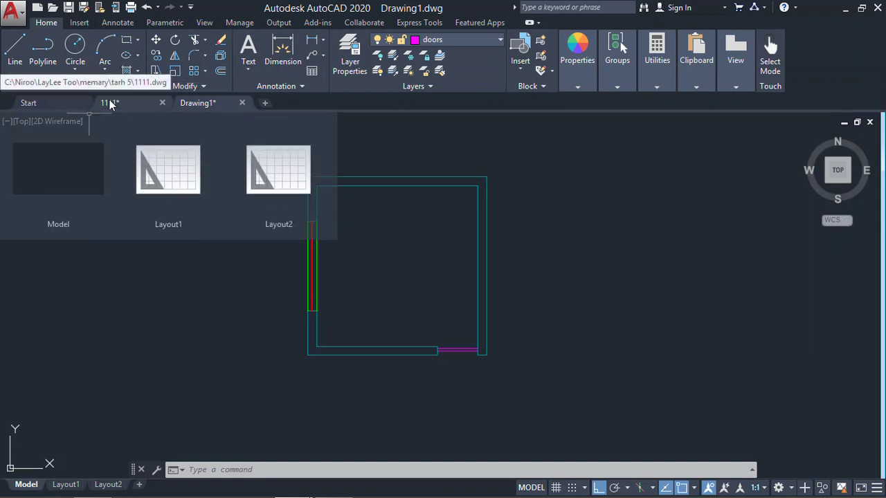
pyautogui.click(110, 102)
pyautogui.scroll(-6, 376, 247)
pyautogui.moveTo(375, 248)
pyautogui.mouseDown(button='middle')
pyautogui.moveTo(514, 411)
pyautogui.moveTo(419, 401)
pyautogui.moveTo(393, 354)
pyautogui.moveTo(404, 359)
pyautogui.moveTo(431, 346)
pyautogui.mouseUp(button='middle')
pyautogui.scroll(6, 392, 351)
pyautogui.scroll(-2, 393, 350)
pyautogui.scroll(2, 384, 338)
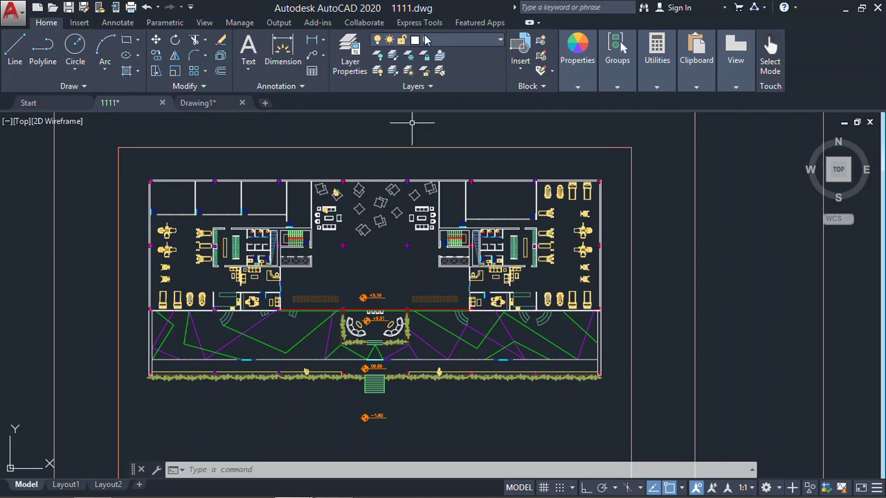
# Look through the full list of layers in the 1111 drawing.
pyautogui.click(493, 42)
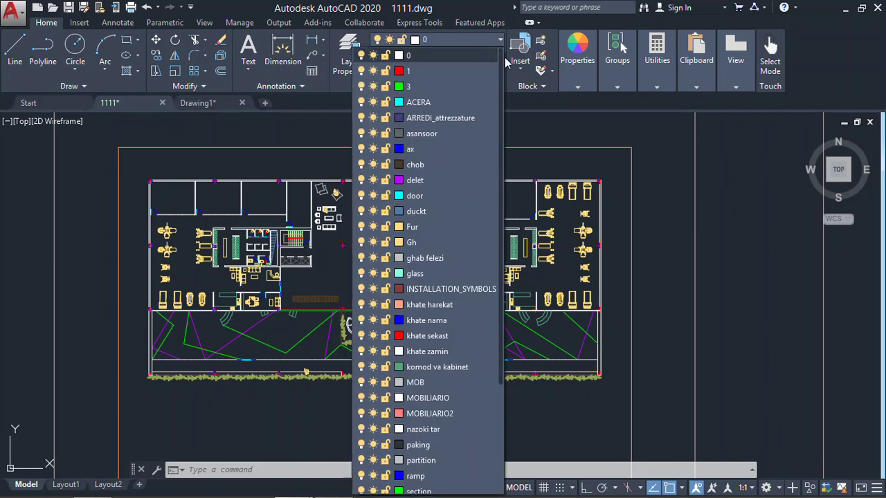
pyautogui.scroll(-3, 480, 251)
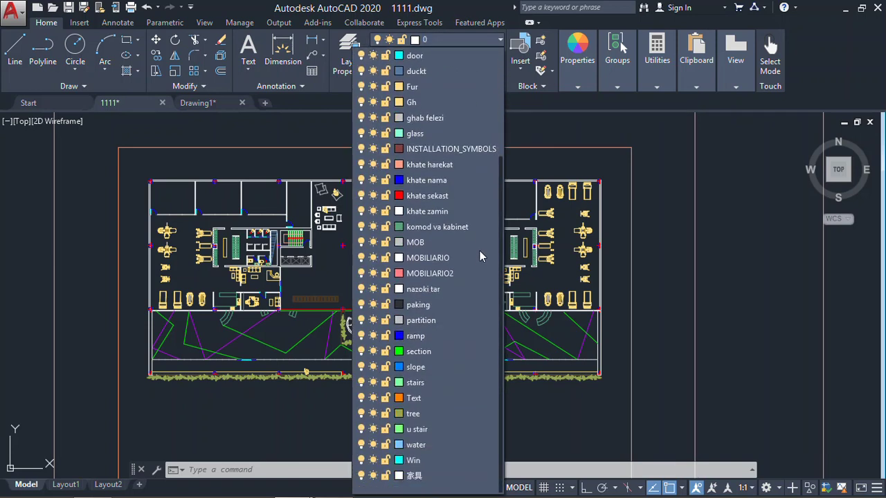
pyautogui.click(570, 122)
# Turn off the Fur layer by picking a piece of gym equipment in the upper right room.
pyautogui.moveTo(469, 166); pyautogui.dragTo(442, 158, button='middle')
pyautogui.scroll(4, 498, 220)
pyautogui.scroll(-3, 533, 254)
pyautogui.rightClick(524, 261)
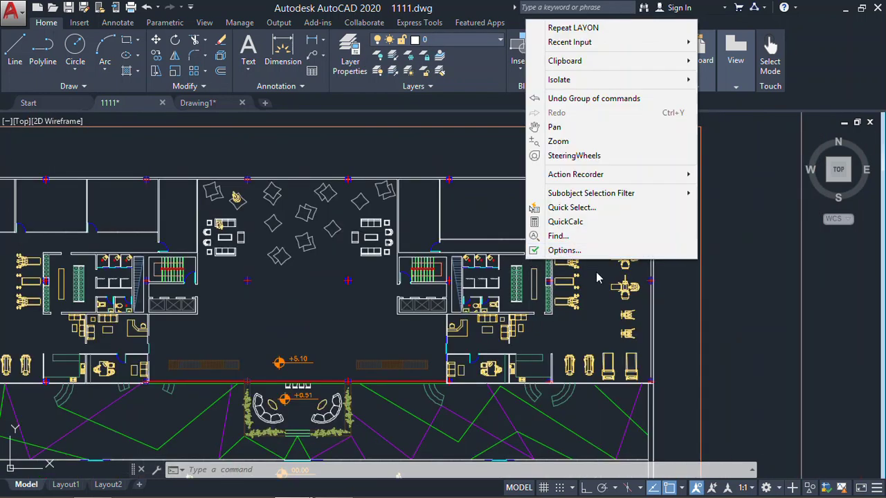
pyautogui.click(582, 300)
pyautogui.moveTo(605, 303)
pyautogui.mouseDown(button='middle')
pyautogui.moveTo(569, 277)
pyautogui.moveTo(528, 331)
pyautogui.mouseUp(button='middle')
pyautogui.scroll(2, 579, 298)
pyautogui.click(569, 278)
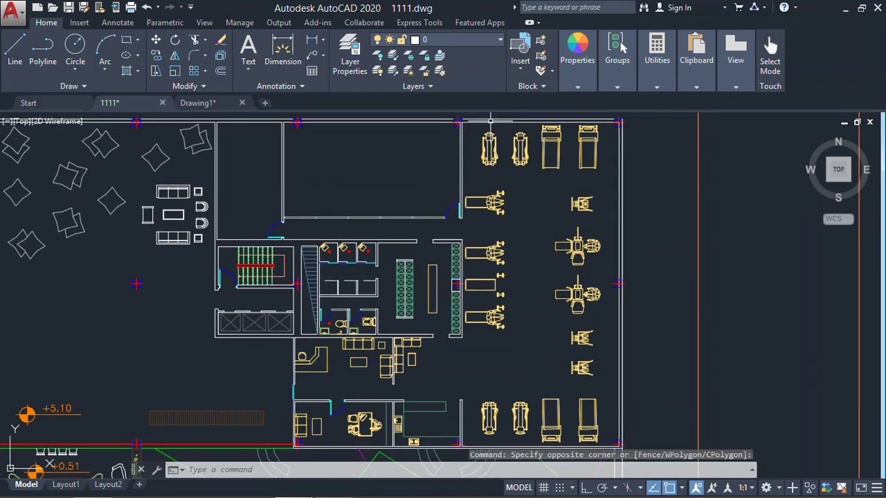
pyautogui.click(378, 58)
pyautogui.click(518, 148)
# Turn off the komod va kabinet layer by picking a locker beside the gym wall, and end the command.
pyautogui.moveTo(528, 251)
pyautogui.mouseDown(button='middle')
pyautogui.moveTo(463, 236)
pyautogui.moveTo(458, 272)
pyautogui.moveTo(523, 262)
pyautogui.mouseUp(button='middle')
pyautogui.scroll(7, 459, 267)
pyautogui.scroll(-2, 494, 265)
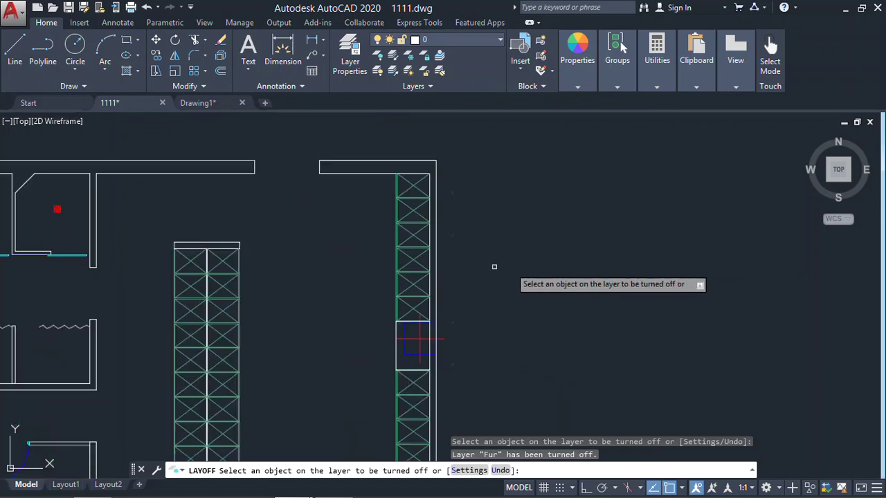
pyautogui.click(409, 248)
pyautogui.moveTo(561, 268)
pyautogui.mouseDown(button='middle')
pyautogui.moveTo(643, 216)
pyautogui.moveTo(693, 239)
pyautogui.mouseUp(button='middle')
pyautogui.scroll(-2, 539, 234)
pyautogui.moveTo(473, 236); pyautogui.dragTo(415, 202, button='middle')
pyautogui.scroll(-5, 418, 197)
pyautogui.moveTo(520, 233); pyautogui.dragTo(484, 316, button='middle')
pyautogui.scroll(7, 387, 237)
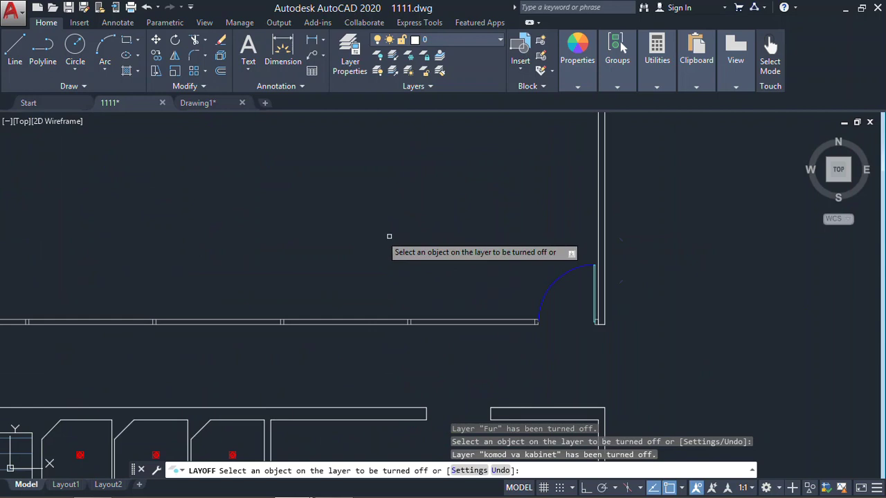
pyautogui.scroll(-2, 661, 280)
pyautogui.rightClick(710, 265)
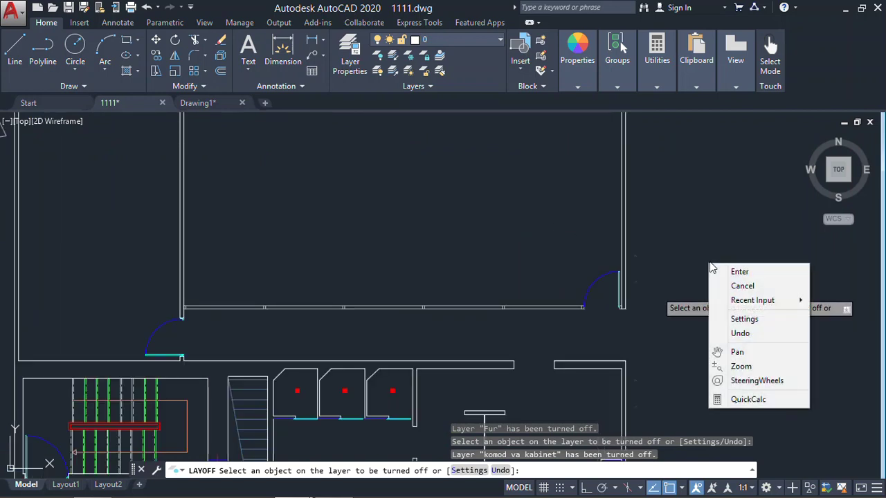
pyautogui.click(734, 191)
pyautogui.scroll(5, 619, 362)
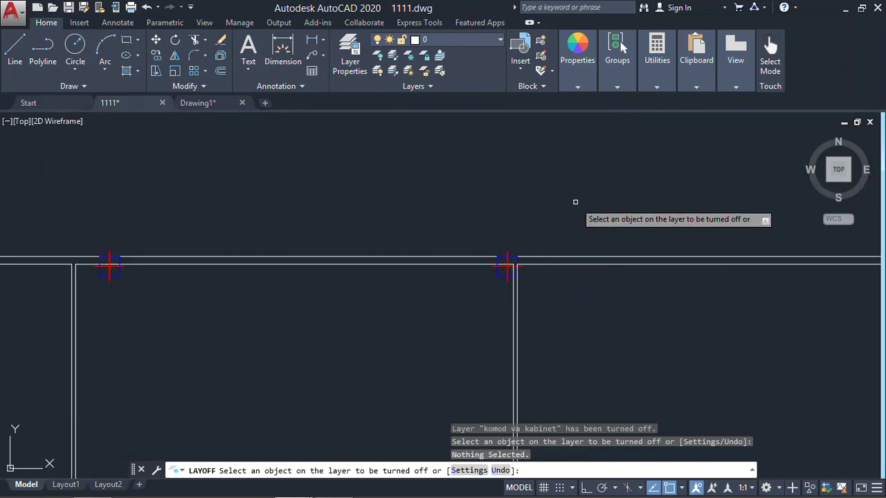
pyautogui.press('Return')
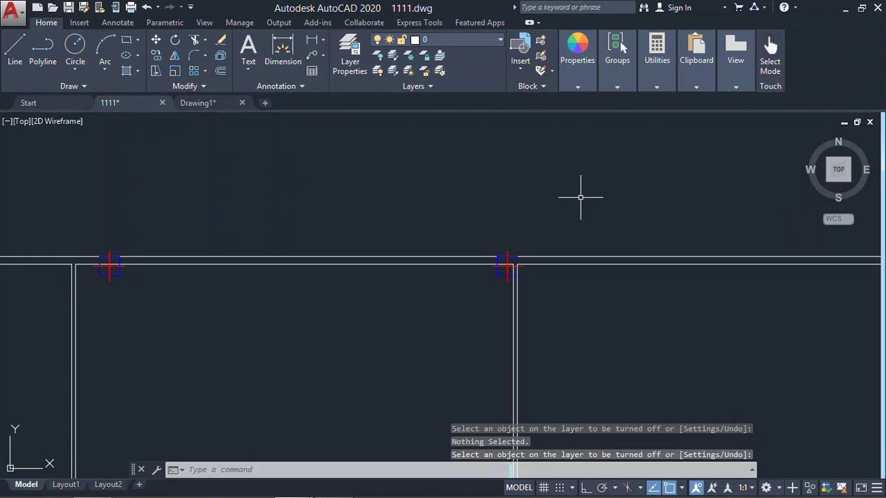
# Draw a three-segment zigzag line across the upper wall of the emptied gym room.
pyautogui.scroll(-4, 626, 249)
pyautogui.moveTo(482, 254); pyautogui.dragTo(436, 207, button='middle')
pyautogui.scroll(2, 425, 123)
pyautogui.scroll(5, 473, 135)
pyautogui.scroll(-2, 484, 136)
pyautogui.moveTo(519, 136); pyautogui.dragTo(543, 163, button='middle')
pyautogui.write('l')
pyautogui.press('Return')
pyautogui.click(474, 132)
pyautogui.click(448, 261)
pyautogui.click(361, 138)
pyautogui.click(301, 211)
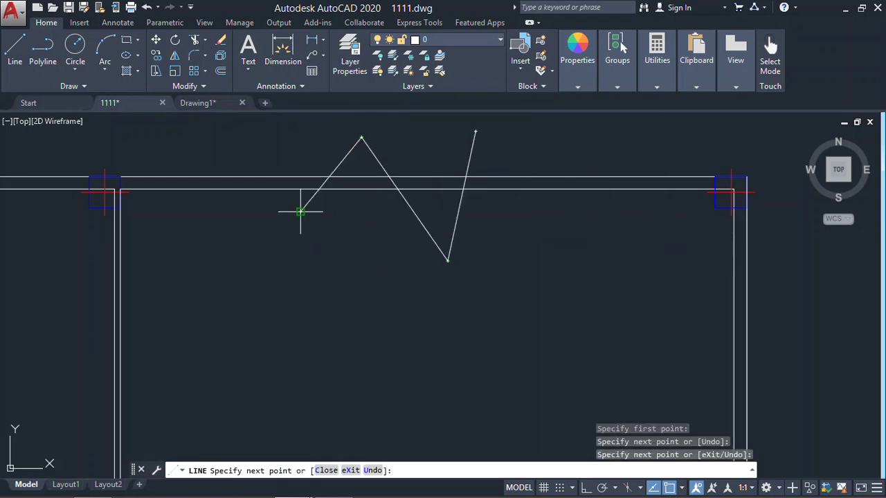
pyautogui.press('Escape')
# Trim the upper wall's lines between the legs of the zigzag.
pyautogui.write('tr')
pyautogui.press('Return')
pyautogui.click(444, 145)
pyautogui.click(446, 206)
pyautogui.click(369, 219)
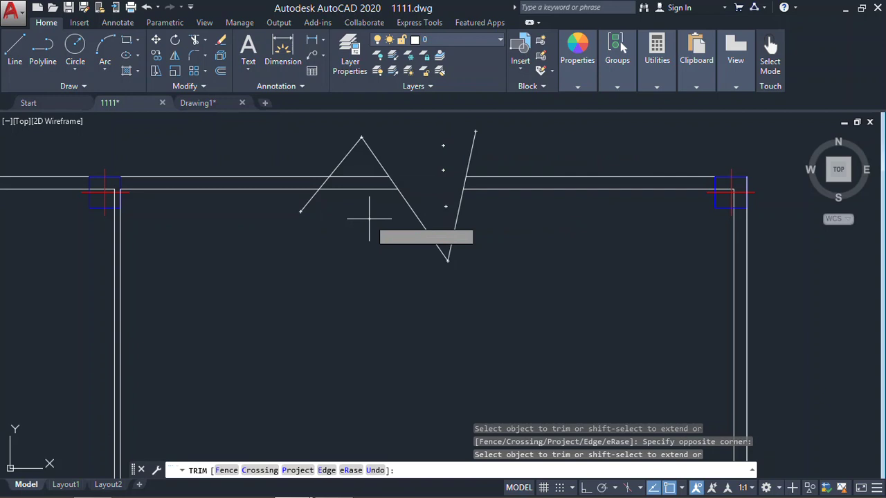
pyautogui.click(355, 170)
pyautogui.press('Escape')
# Move the trimmed wall lines and the zigzag downward into the room.
pyautogui.write('m')
pyautogui.press('Return')
pyautogui.click(591, 150)
pyautogui.click(217, 269)
pyautogui.press('Return')
pyautogui.click(705, 265)
pyautogui.click(698, 371)
# Turn all layers on and examine the moved wall lines against the gym equipment.
pyautogui.moveTo(653, 317); pyautogui.dragTo(647, 277, button='middle')
pyautogui.scroll(-4, 475, 200)
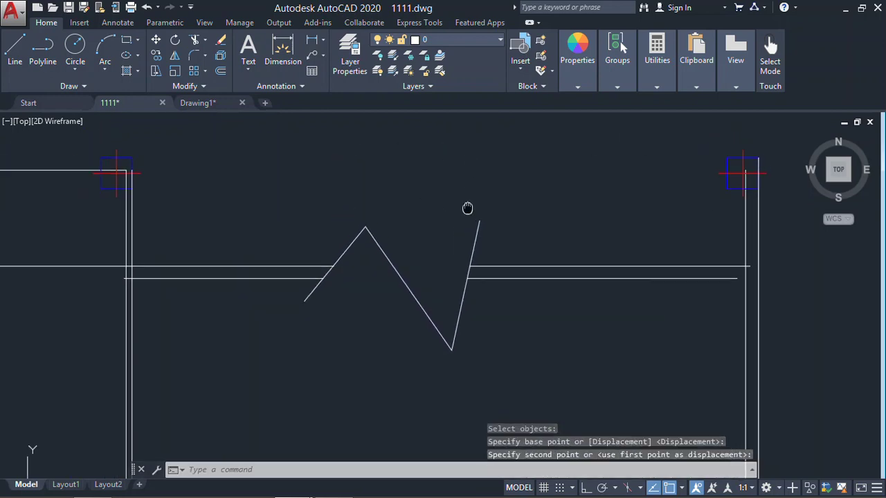
pyautogui.click(377, 71)
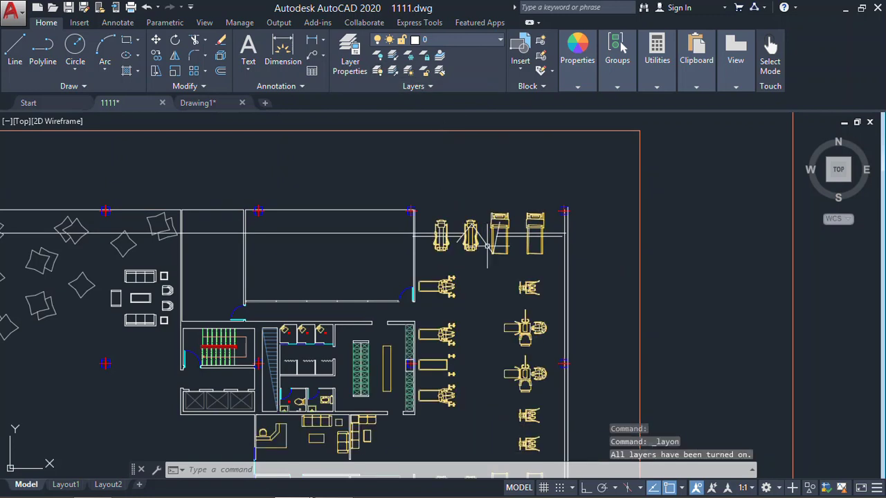
pyautogui.scroll(7, 520, 216)
pyautogui.moveTo(396, 276); pyautogui.dragTo(374, 141, button='middle')
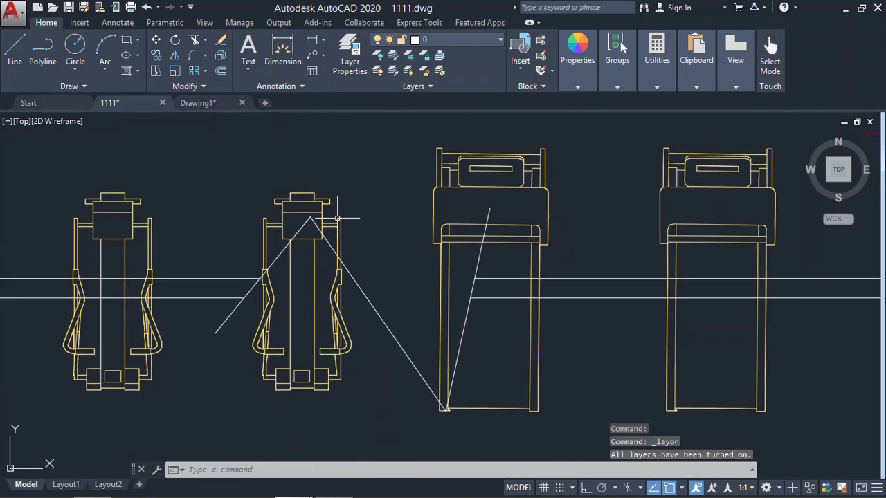
# Undo the turning on of the layers, the move, the trim and the zigzag line.
pyautogui.hotkey('ctrl', 'z')
pyautogui.hotkey('ctrl', 'z')
pyautogui.hotkey('ctrl', 'z')
pyautogui.hotkey('ctrl', 'z')
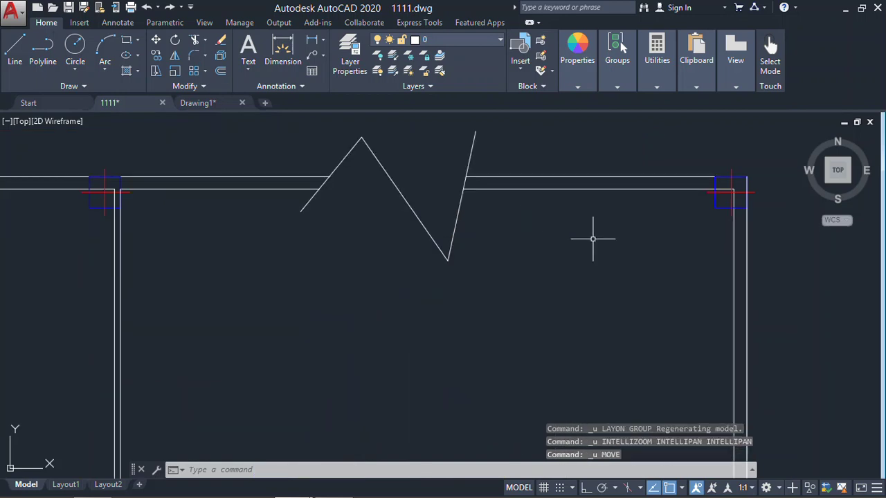
pyautogui.hotkey('ctrl', 'z')
pyautogui.hotkey('ctrl', 'z')
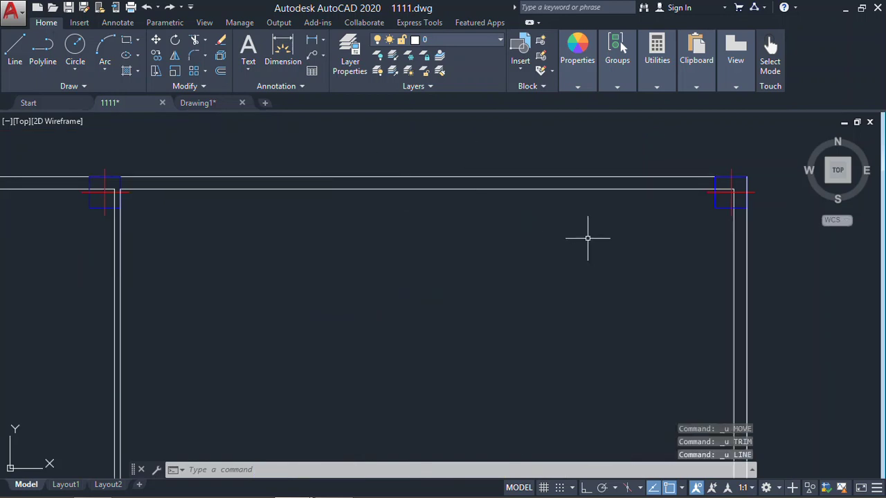
pyautogui.moveTo(588, 238); pyautogui.dragTo(572, 236, button='middle')
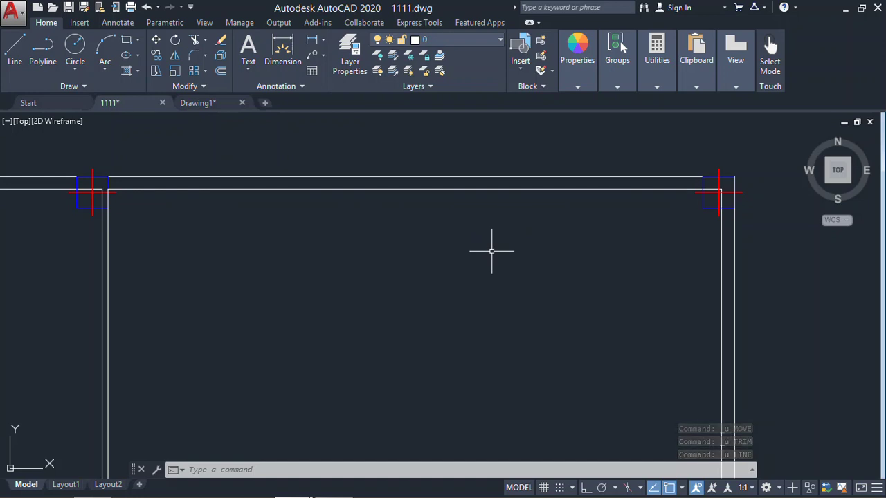
# Turn all layers of the floor plan back on.
pyautogui.scroll(-3, 491, 251)
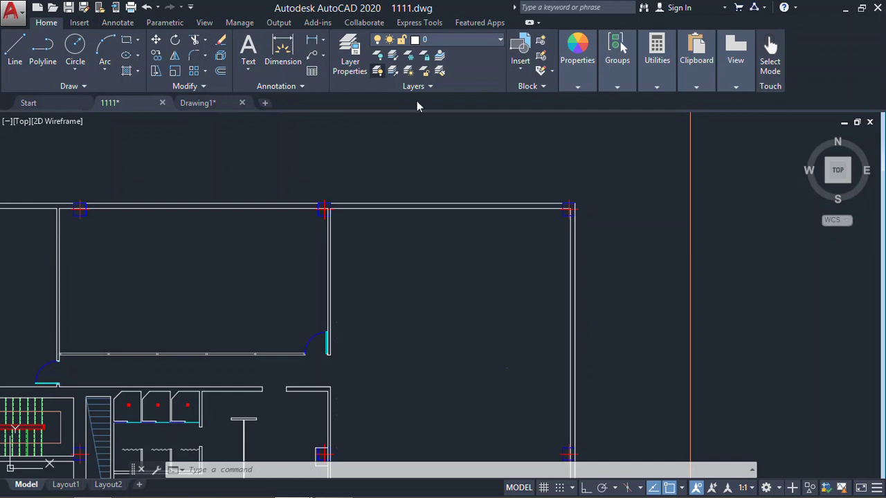
pyautogui.click(379, 74)
pyautogui.moveTo(504, 128); pyautogui.dragTo(466, 109, button='middle')
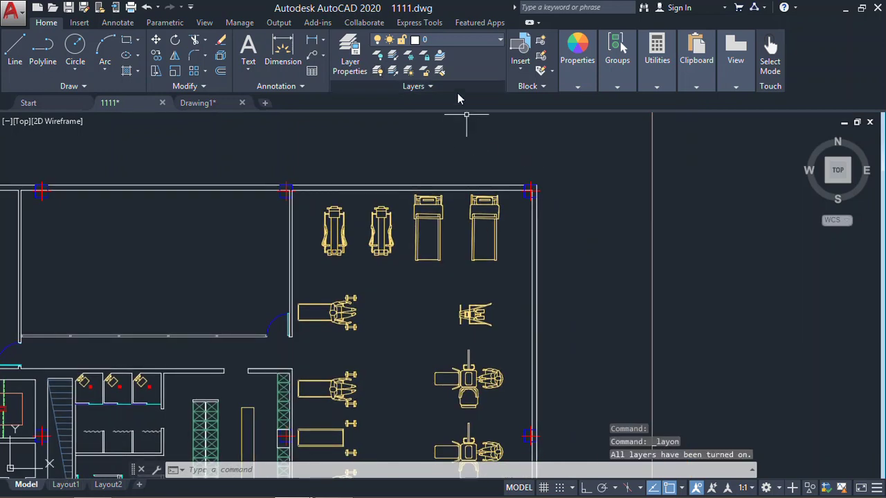
# Lock the Fur layer by picking a treadmill in the gym room.
pyautogui.click(425, 57)
pyautogui.click(439, 201)
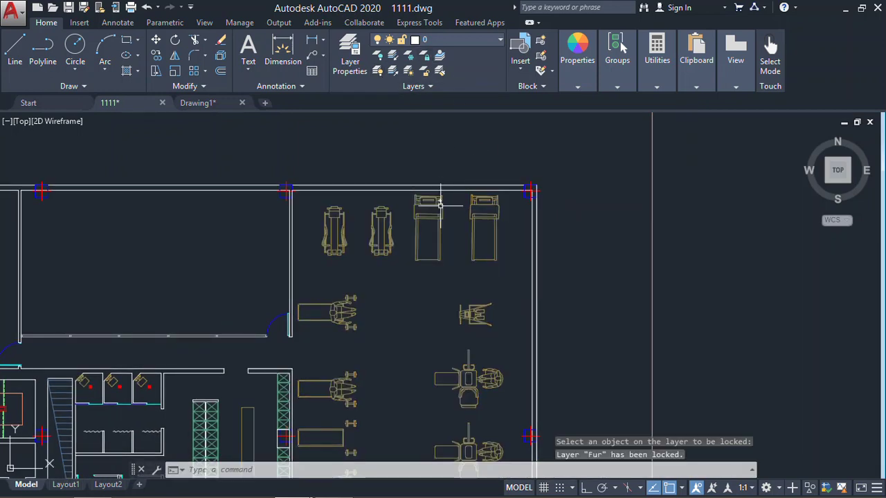
pyautogui.moveTo(439, 200); pyautogui.dragTo(431, 156, button='middle')
# Test selecting the locked gym equipment with several selection windows, and clear the selection.
pyautogui.click(493, 188)
pyautogui.click(331, 291)
pyautogui.click(304, 270)
pyautogui.click(280, 302)
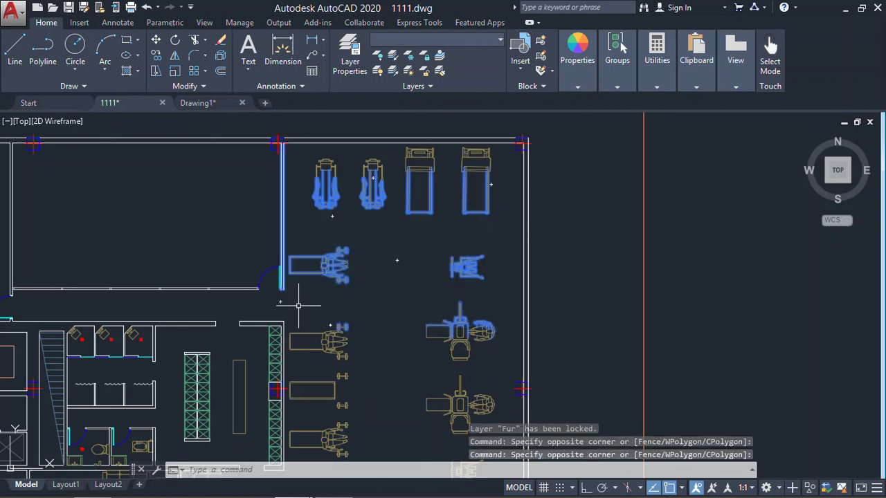
pyautogui.press('Escape')
# Move the gym room's upper wall lines down across the locked equipment using a crossing selection.
pyautogui.write('m')
pyautogui.press('Return')
pyautogui.click(383, 129)
pyautogui.click(364, 166)
pyautogui.press('Return')
pyautogui.click(400, 258)
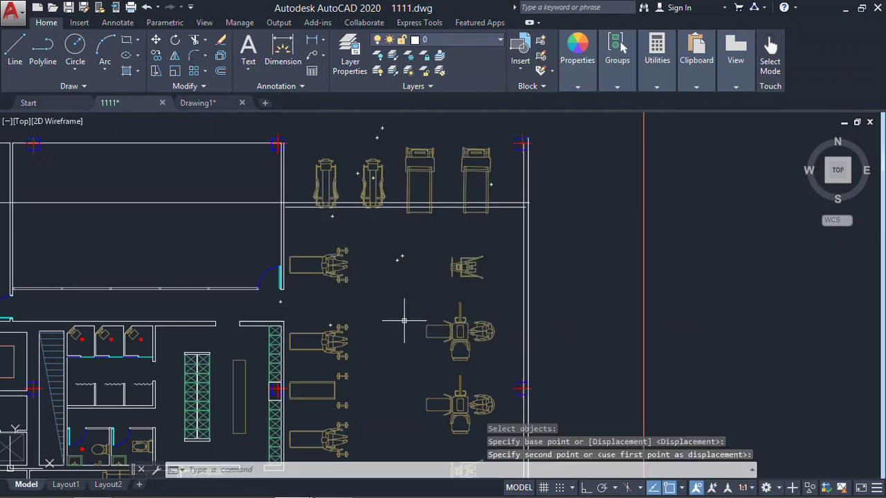
# Try to select the locked treadmills for another Move, cancel it, and undo the upper wall's move.
pyautogui.click(508, 221)
pyautogui.click(495, 131)
pyautogui.click(409, 177)
pyautogui.write('m')
pyautogui.press('Return')
pyautogui.click(454, 165)
pyautogui.click(437, 253)
pyautogui.press('Escape')
pyautogui.press('Escape')
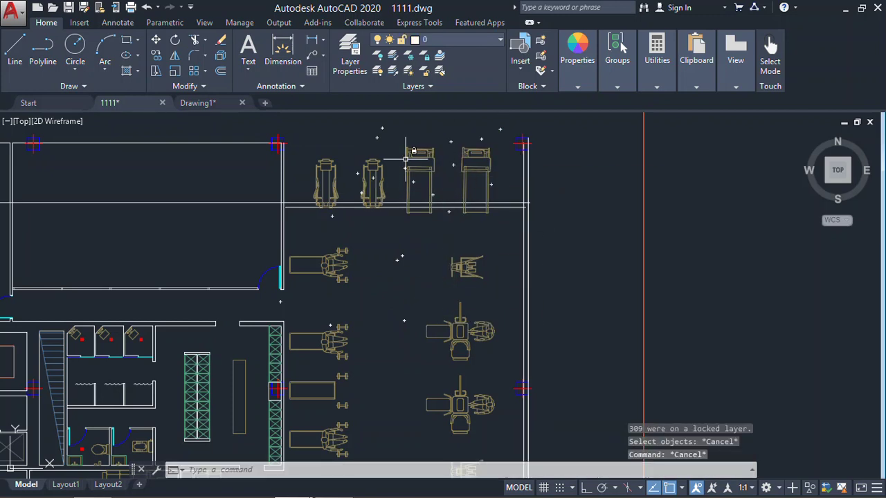
pyautogui.hotkey('ctrl', 'z')
pyautogui.hotkey('ctrl', 'z')
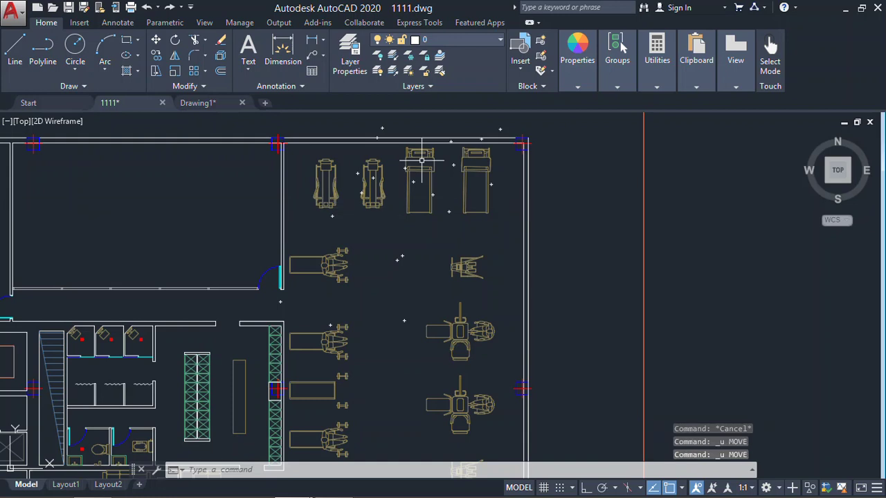
# Unlock the Fur layer by picking a treadmill, and check the gym equipment up close.
pyautogui.click(377, 56)
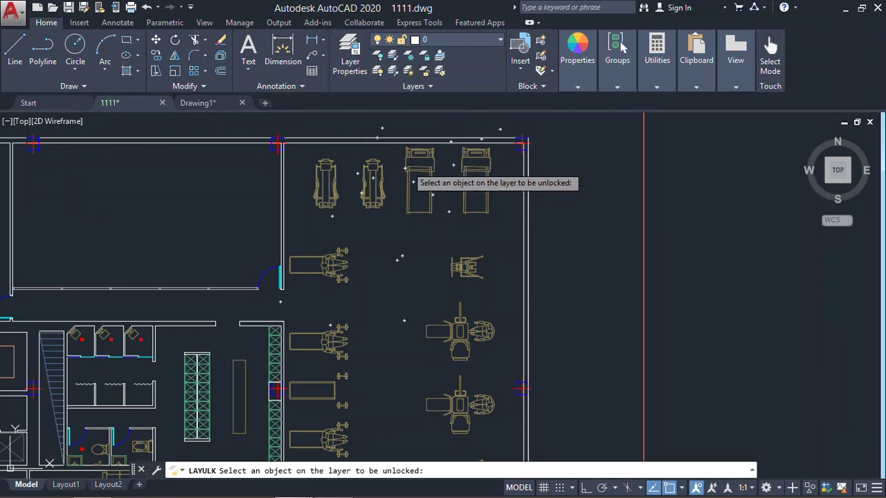
pyautogui.click(408, 171)
pyautogui.moveTo(425, 191); pyautogui.dragTo(419, 251, button='middle')
pyautogui.scroll(4, 436, 223)
pyautogui.scroll(-4, 440, 219)
pyautogui.moveTo(444, 216); pyautogui.dragTo(447, 211, button='middle')
pyautogui.scroll(2, 449, 194)
pyautogui.scroll(-4, 456, 200)
pyautogui.scroll(6, 474, 212)
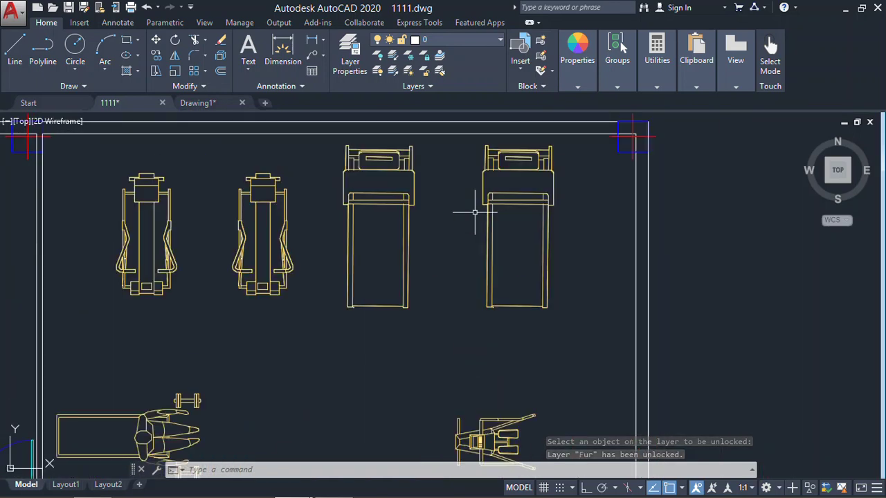
pyautogui.moveTo(474, 213); pyautogui.dragTo(484, 222, button='middle')
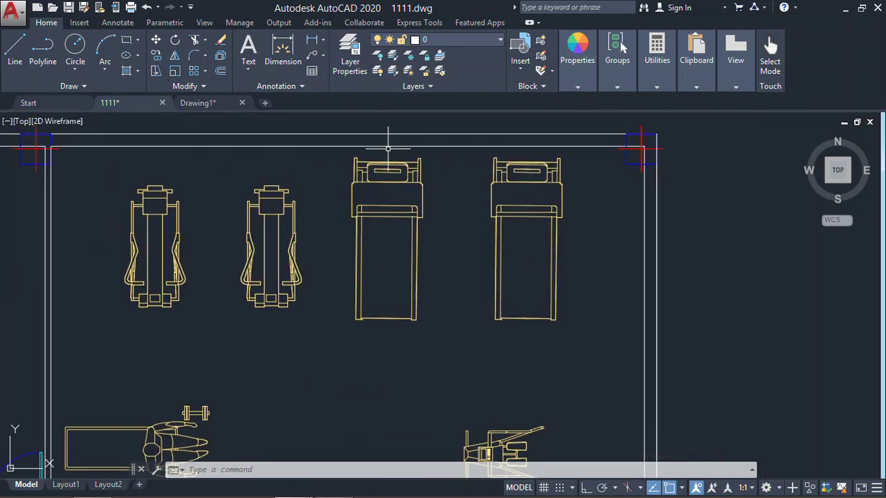
# Turn off the Fur layer by picking a treadmill, and end the command.
pyautogui.click(378, 58)
pyautogui.click(413, 181)
pyautogui.scroll(-3, 505, 228)
pyautogui.scroll(5, 526, 250)
pyautogui.moveTo(651, 195); pyautogui.dragTo(653, 241, button='middle')
pyautogui.press('Escape')
# Select the column and its axis lines at the room's upper right corner to check their layer, and clear the selection.
pyautogui.scroll(7, 664, 210)
pyautogui.click(660, 217)
pyautogui.click(334, 288)
pyautogui.scroll(-3, 328, 288)
pyautogui.scroll(-2, 443, 190)
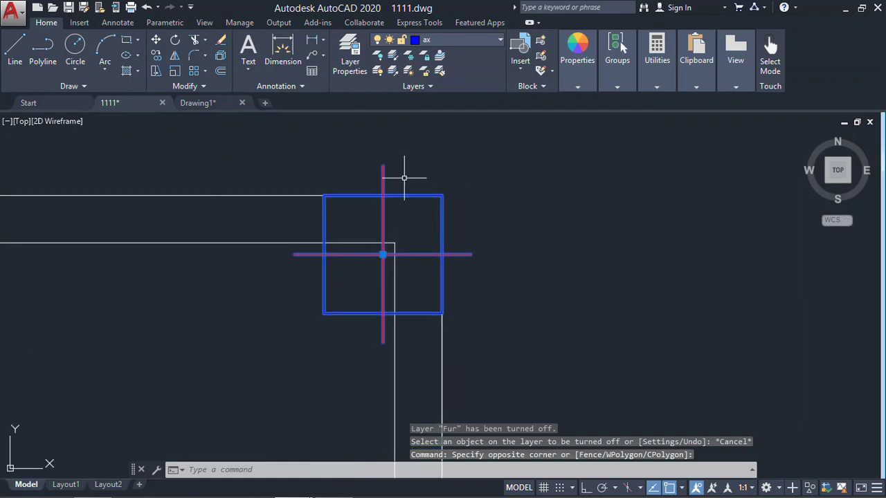
pyautogui.press('Escape')
pyautogui.press('Escape')
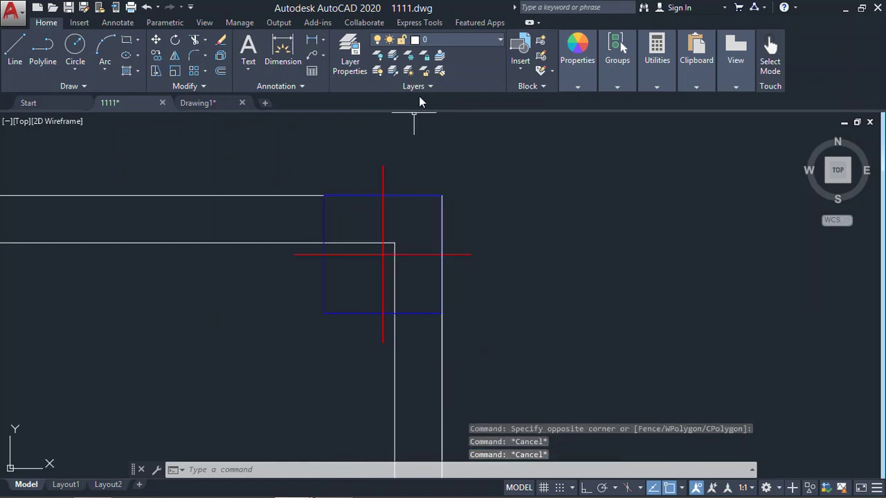
# Lock the ax layer by picking the column's vertical axis line at the room's upper right corner.
pyautogui.click(422, 72)
pyautogui.click(384, 217)
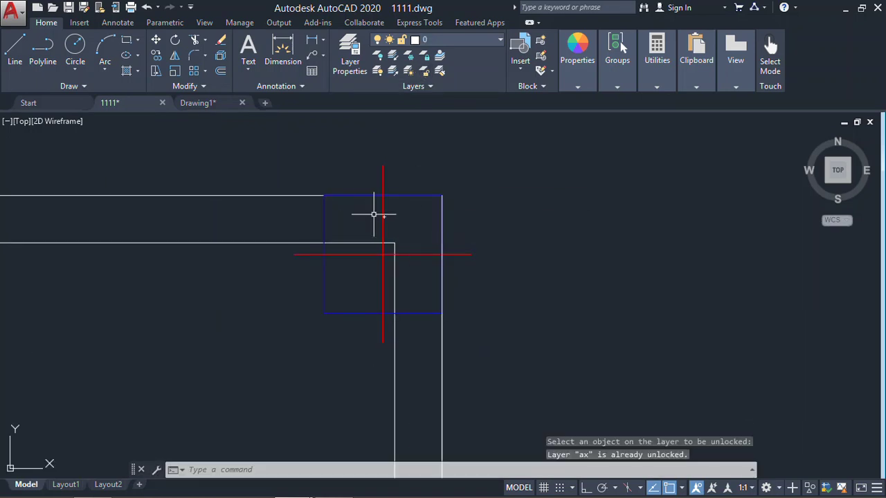
pyautogui.click(424, 70)
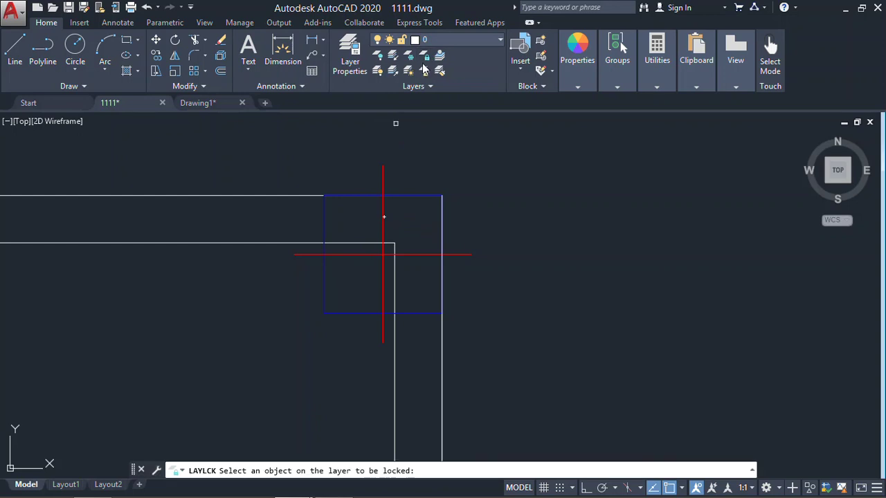
pyautogui.click(382, 222)
# Window-select the locked column and its axis lines at the upper right corner to check their layer, and clear the selection.
pyautogui.scroll(-3, 356, 219)
pyautogui.moveTo(365, 214)
pyautogui.mouseDown(button='middle')
pyautogui.moveTo(675, 181)
pyautogui.moveTo(666, 211)
pyautogui.moveTo(555, 213)
pyautogui.mouseUp(button='middle')
pyautogui.scroll(-9, 674, 180)
pyautogui.scroll(9, 565, 209)
pyautogui.scroll(-7, 561, 198)
pyautogui.moveTo(468, 279); pyautogui.dragTo(444, 309, button='middle')
pyautogui.scroll(2, 491, 208)
pyautogui.scroll(4, 604, 220)
pyautogui.click(419, 178)
pyautogui.click(569, 312)
pyautogui.scroll(-4, 501, 203)
pyautogui.click(453, 178)
pyautogui.click(646, 309)
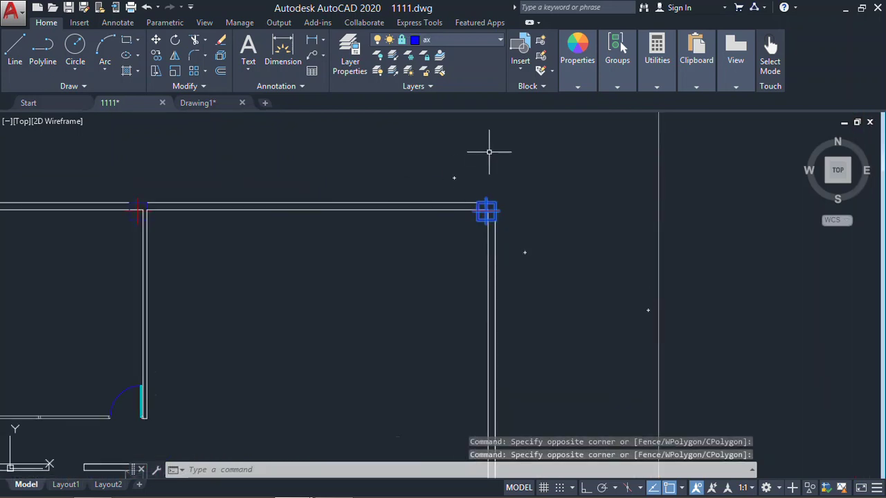
pyautogui.click(535, 156)
pyautogui.click(330, 285)
pyautogui.press('Escape')
pyautogui.scroll(2, 510, 199)
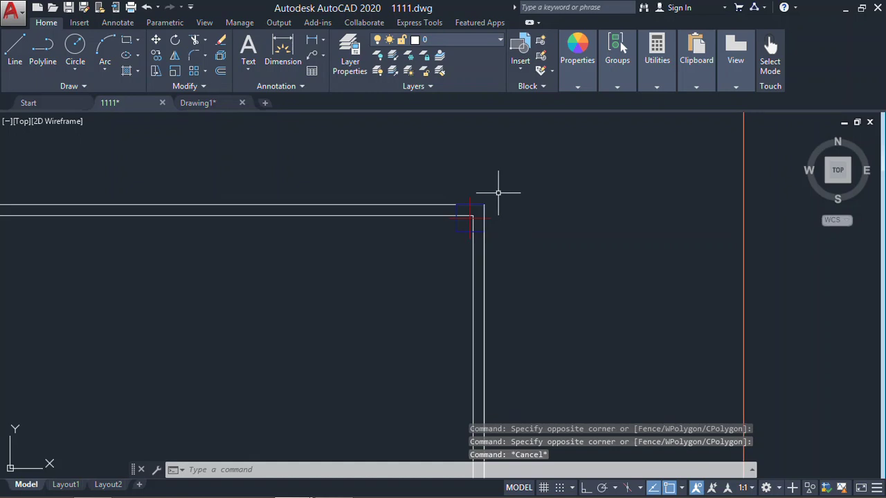
pyautogui.write('m')
pyautogui.press('Return')
pyautogui.press('Escape')
# Try copying the two upper wall lines downward into the room, and undo the copy.
pyautogui.write('co')
pyautogui.press('Return')
pyautogui.click(377, 194)
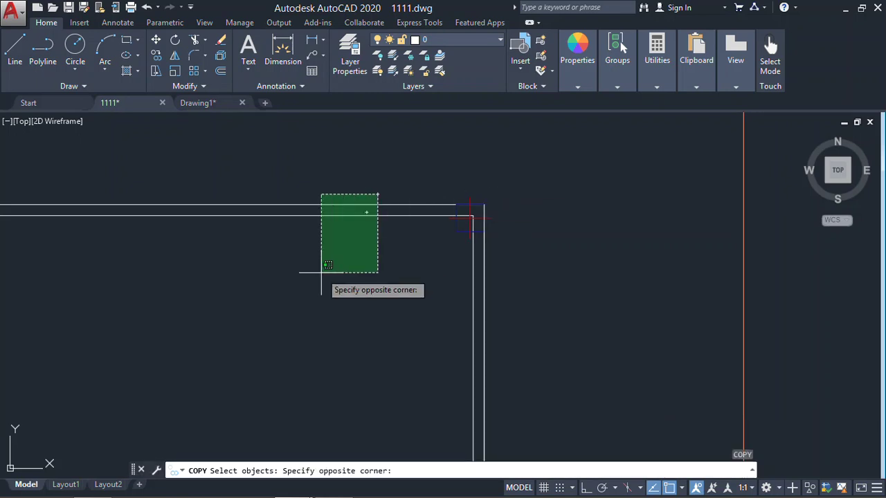
pyautogui.click(321, 272)
pyautogui.press('Return')
pyautogui.click(430, 241)
pyautogui.click(438, 303)
pyautogui.press('Escape')
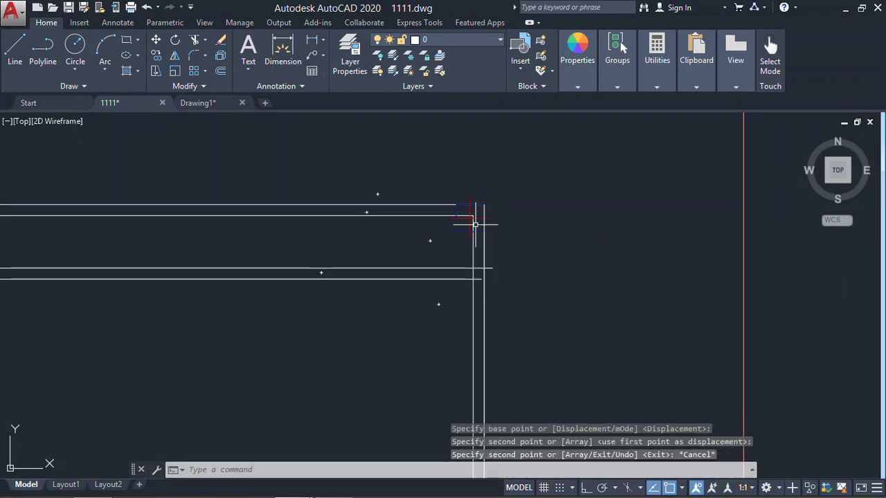
pyautogui.hotkey('ctrl', 'z')
# Try to move the partition wall of the upper right room using the locked column as base point reference, and cancel the move.
pyautogui.scroll(1, 458, 203)
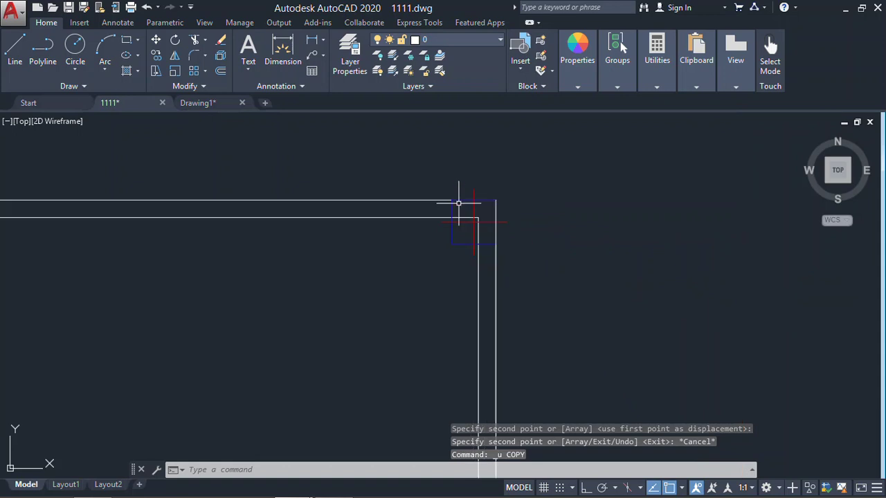
pyautogui.write('m')
pyautogui.press('Return')
pyautogui.scroll(-6, 443, 201)
pyautogui.click(322, 241)
pyautogui.click(263, 265)
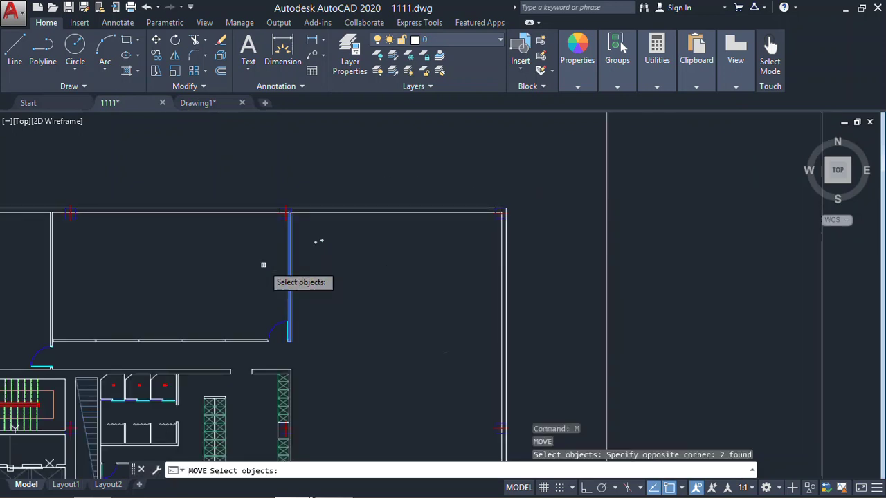
pyautogui.scroll(5, 533, 182)
pyautogui.press('Return')
pyautogui.scroll(5, 687, 169)
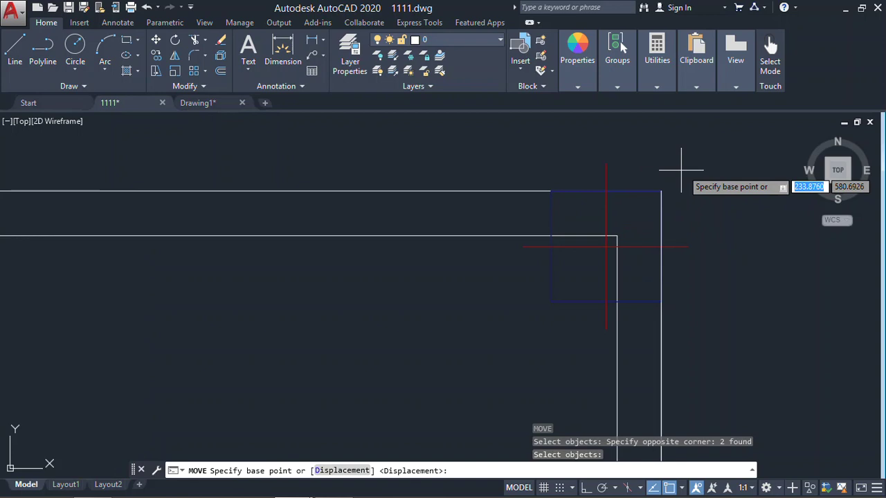
pyautogui.click(605, 199)
pyautogui.scroll(-5, 613, 182)
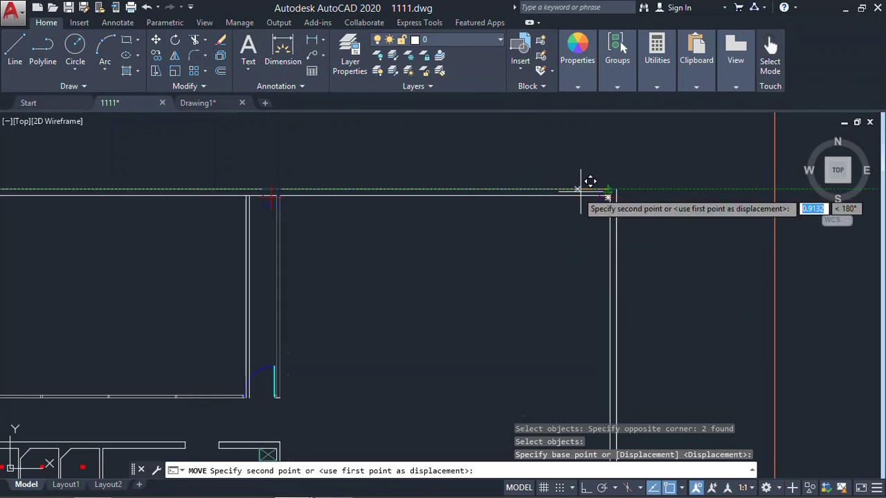
pyautogui.press('Escape')
pyautogui.scroll(2, 602, 182)
pyautogui.click(518, 174)
pyautogui.press('Escape')
# Turn off the MOB, MOBILIARIO, 0 and ghab felezi layers by picking their objects, confirming for the current layer.
pyautogui.scroll(-4, 632, 263)
pyautogui.scroll(4, 433, 228)
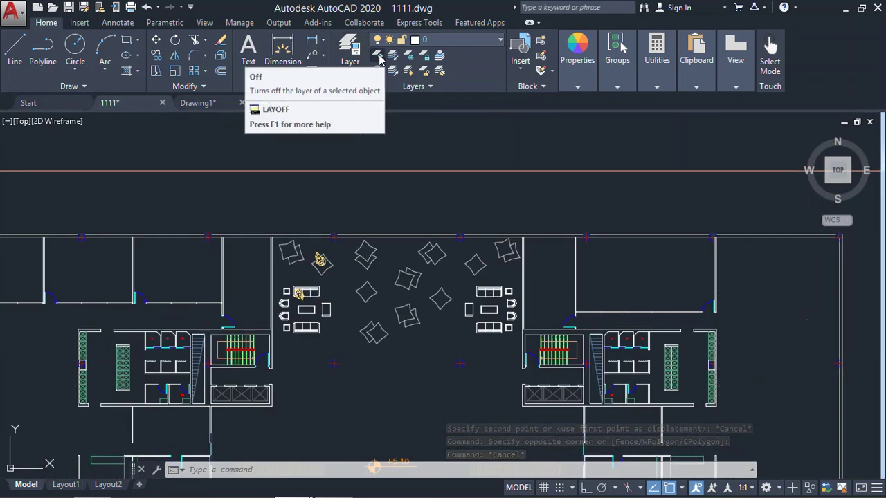
pyautogui.click(379, 59)
pyautogui.click(372, 261)
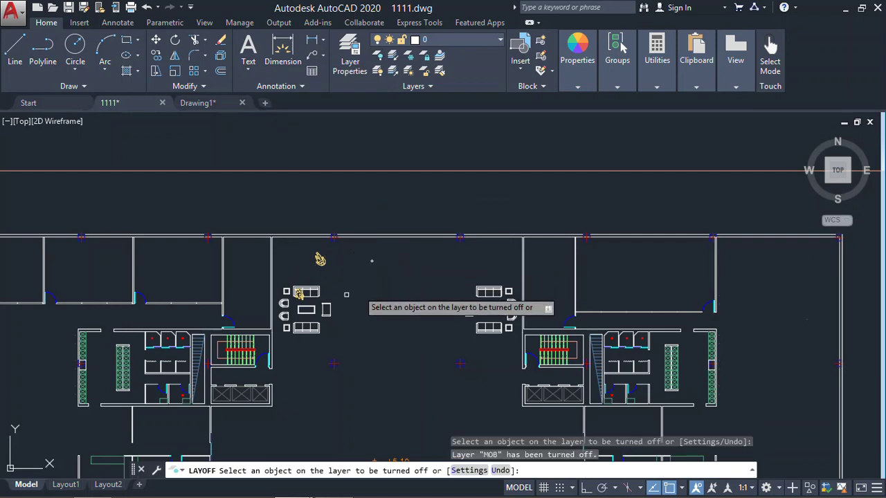
pyautogui.click(306, 291)
pyautogui.click(310, 296)
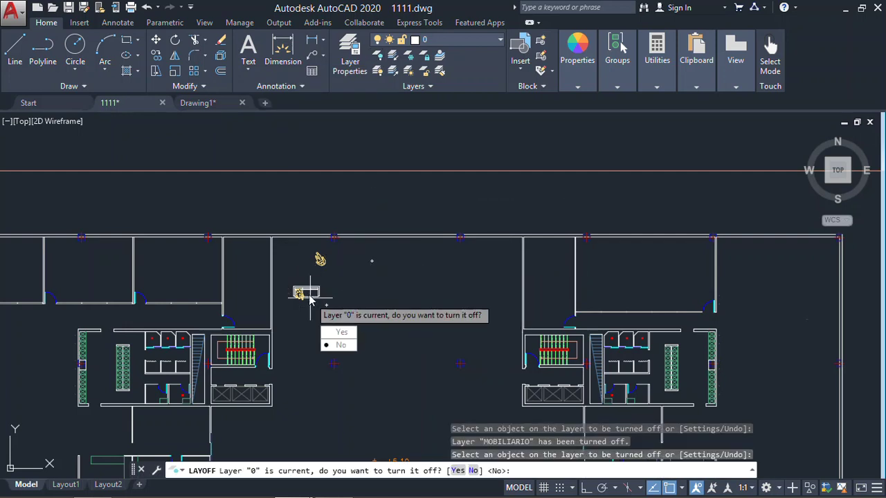
pyautogui.click(339, 333)
pyautogui.click(222, 309)
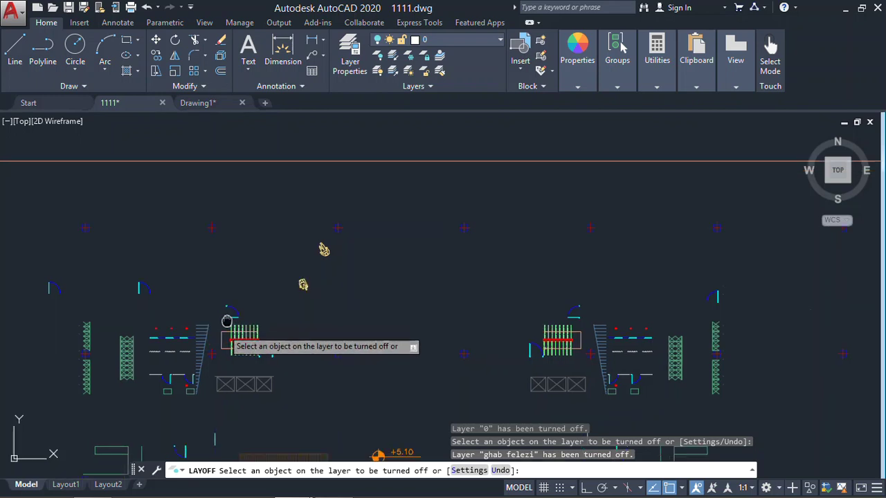
# Turn off the layers of the staircase's objects, including khate harekat, and end the command.
pyautogui.moveTo(227, 321); pyautogui.dragTo(267, 278, button='middle')
pyautogui.click(284, 294)
pyautogui.click(280, 337)
pyautogui.click(282, 300)
pyautogui.click(281, 285)
pyautogui.click(258, 303)
pyautogui.press('Escape')
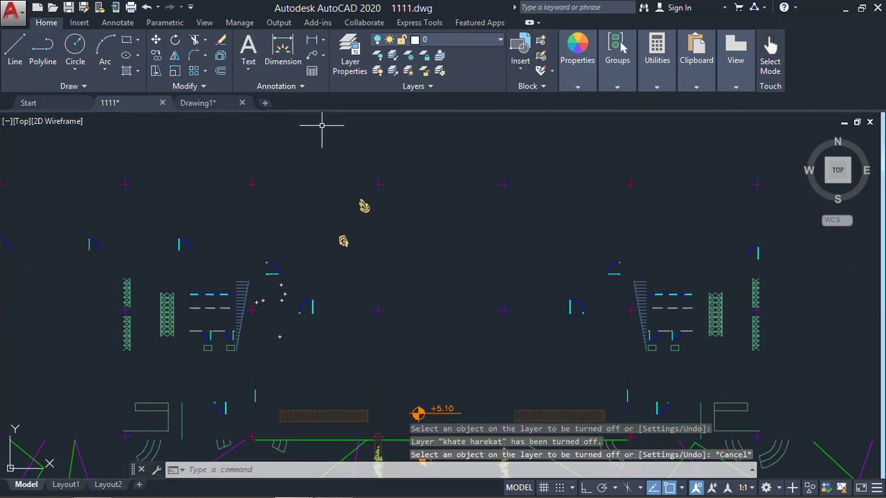
# Turn all layers of the drawing back on.
pyautogui.click(378, 75)
pyautogui.moveTo(499, 172)
pyautogui.mouseDown(button='middle')
pyautogui.moveTo(391, 194)
pyautogui.moveTo(272, 192)
pyautogui.mouseUp(button='middle')
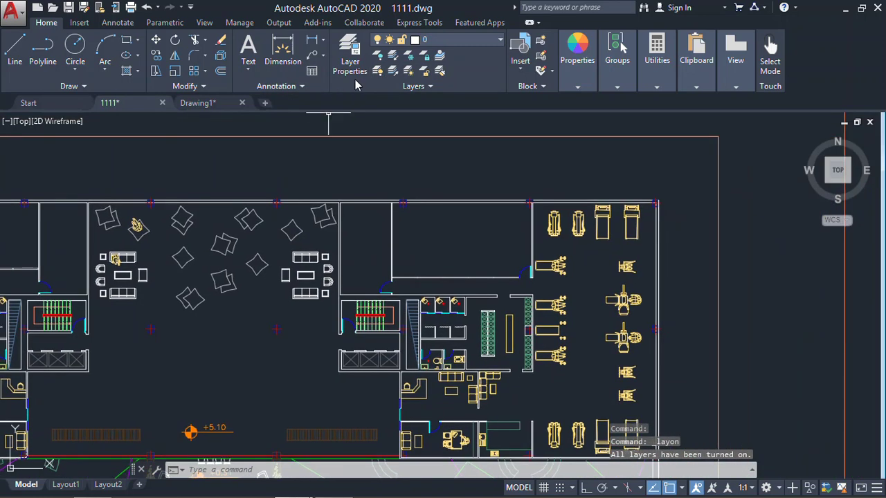
# Lock layer 0 by picking an upper wall line, and lock the khate harekat layer by picking a line in the staircase.
pyautogui.click(424, 70)
pyautogui.click(424, 55)
pyautogui.click(437, 209)
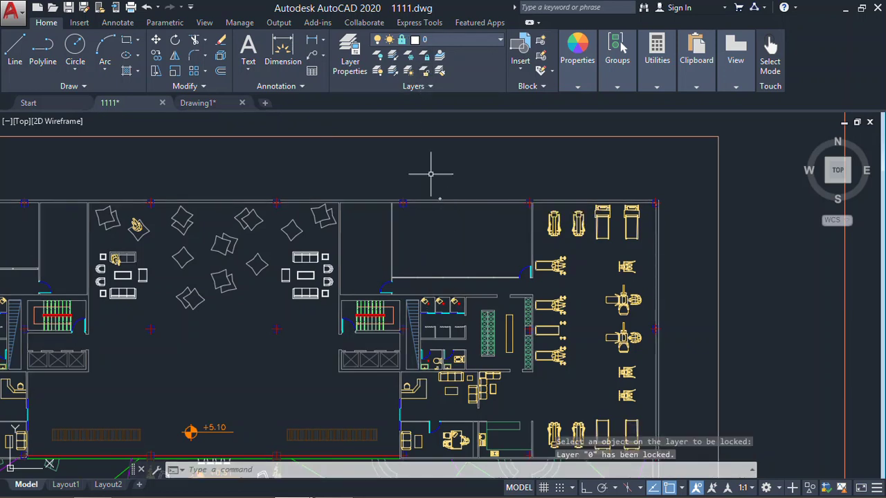
pyautogui.click(424, 56)
pyautogui.click(370, 324)
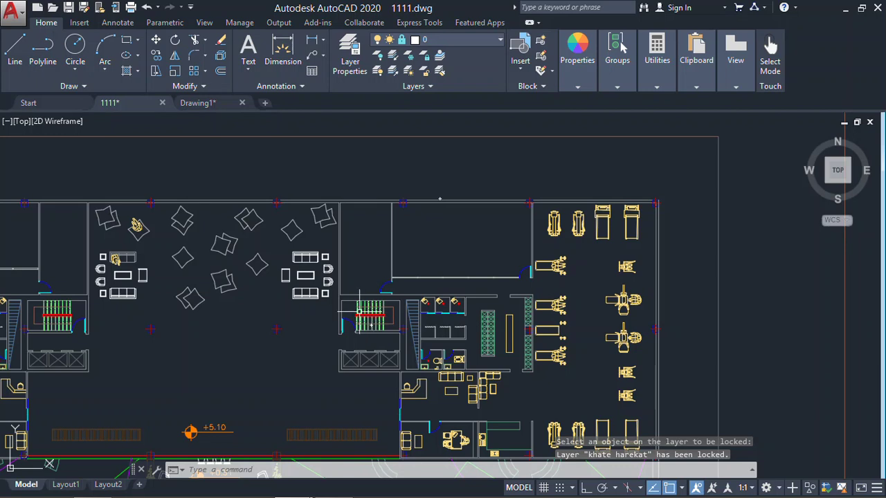
# Unlock layer 0 by picking an upper wall line, and unlock the ax layer by picking a column edge.
pyautogui.click(424, 71)
pyautogui.scroll(2, 403, 202)
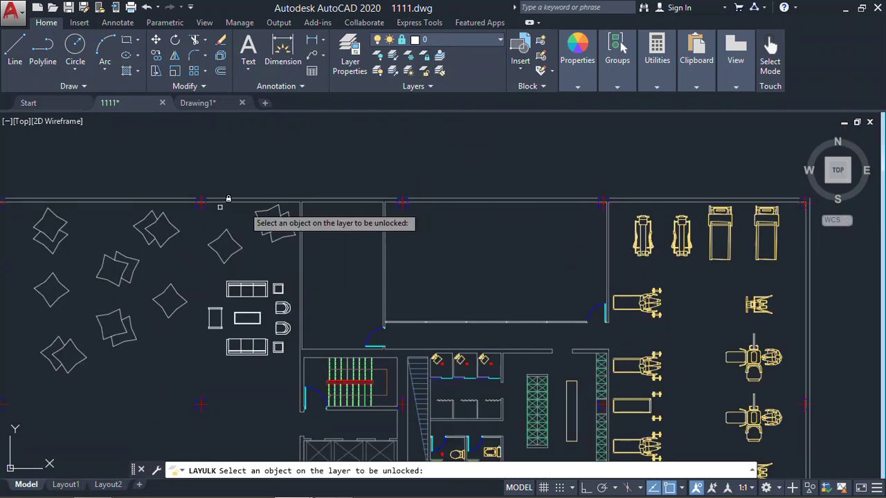
pyautogui.click(466, 200)
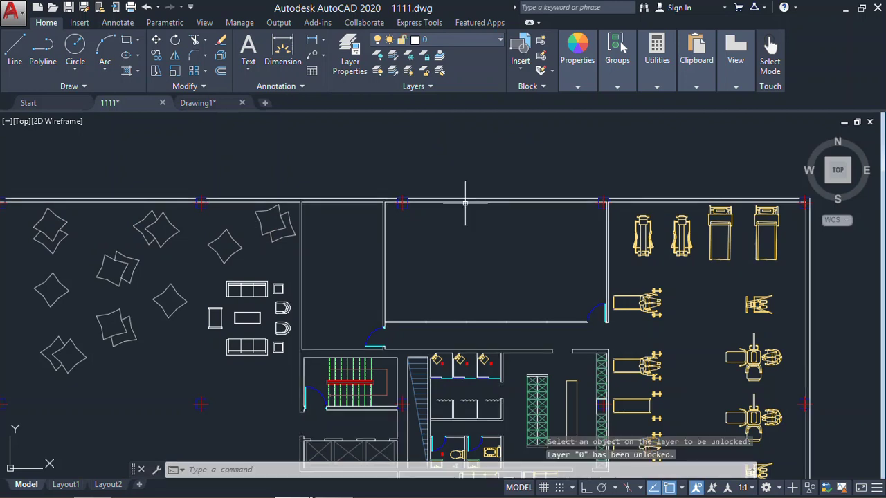
pyautogui.click(424, 71)
pyautogui.scroll(5, 355, 216)
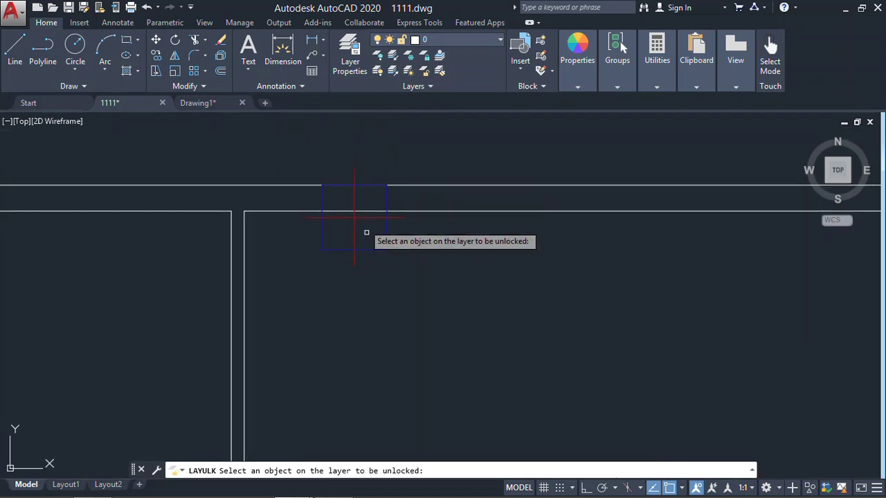
pyautogui.click(387, 245)
pyautogui.scroll(-5, 414, 230)
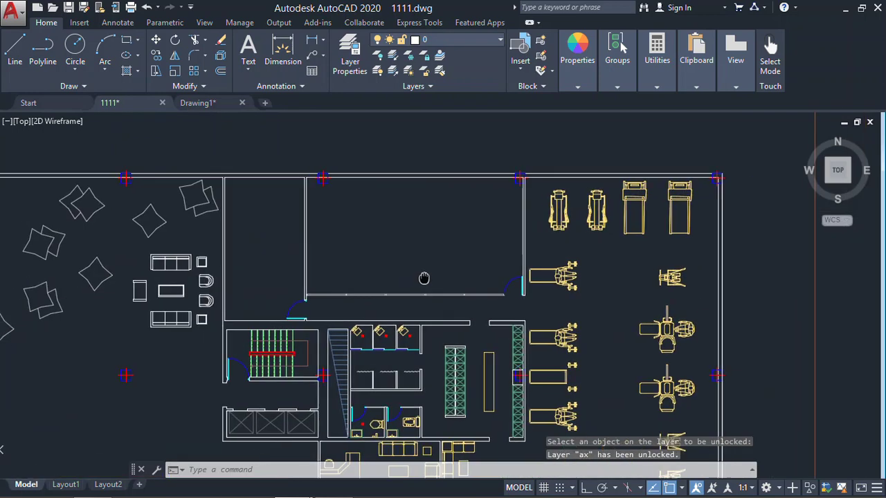
# Look over the whole floor plan, from the gym rooms and central lounge to the entrance area.
pyautogui.moveTo(436, 247)
pyautogui.mouseDown(button='middle')
pyautogui.moveTo(374, 273)
pyautogui.moveTo(374, 263)
pyautogui.mouseUp(button='middle')
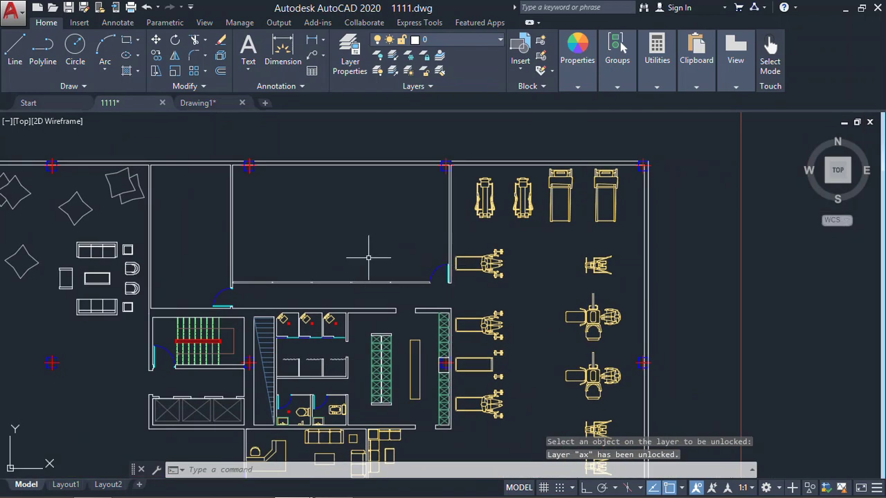
pyautogui.scroll(-6, 374, 263)
pyautogui.moveTo(395, 224); pyautogui.dragTo(439, 213, button='middle')
pyautogui.scroll(3, 439, 213)
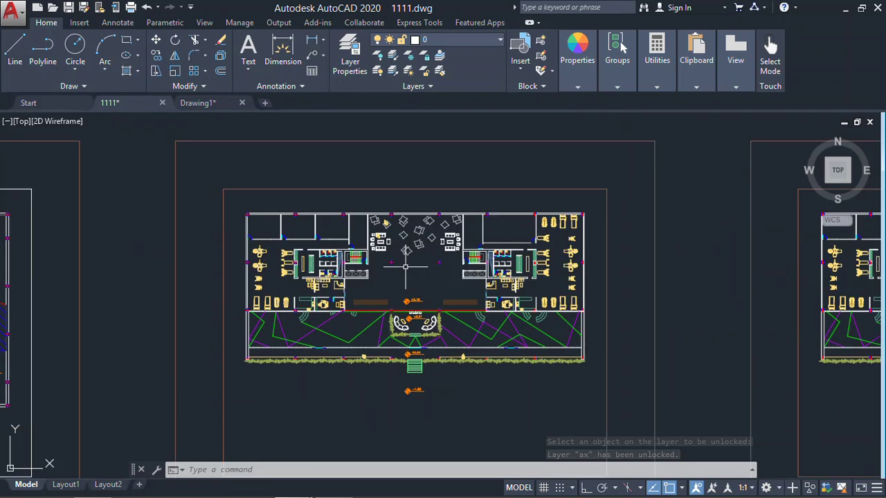
pyautogui.scroll(3, 418, 299)
pyautogui.moveTo(445, 259); pyautogui.dragTo(428, 325, button='middle')
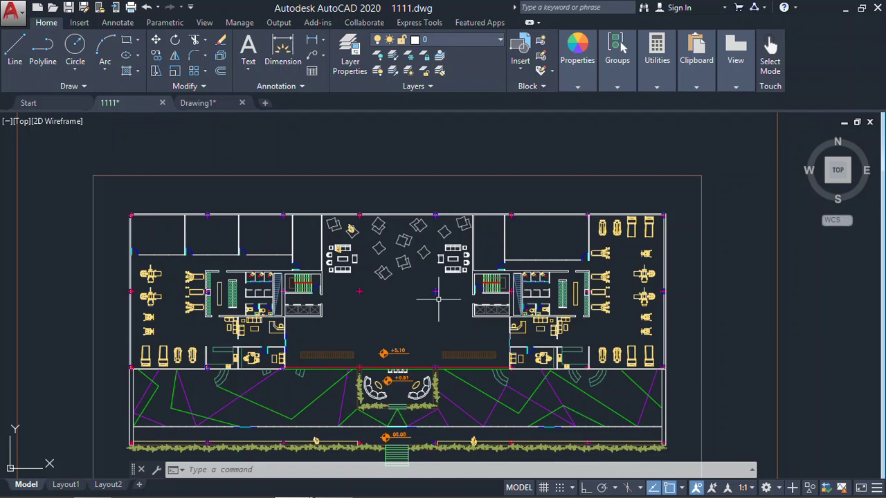
pyautogui.moveTo(438, 299); pyautogui.dragTo(443, 255, button='middle')
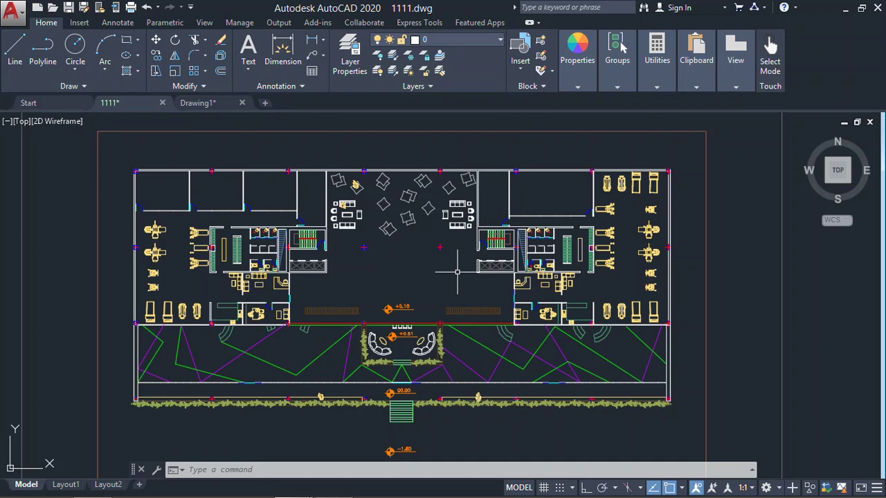
pyautogui.moveTo(457, 271); pyautogui.dragTo(440, 272, button='middle')
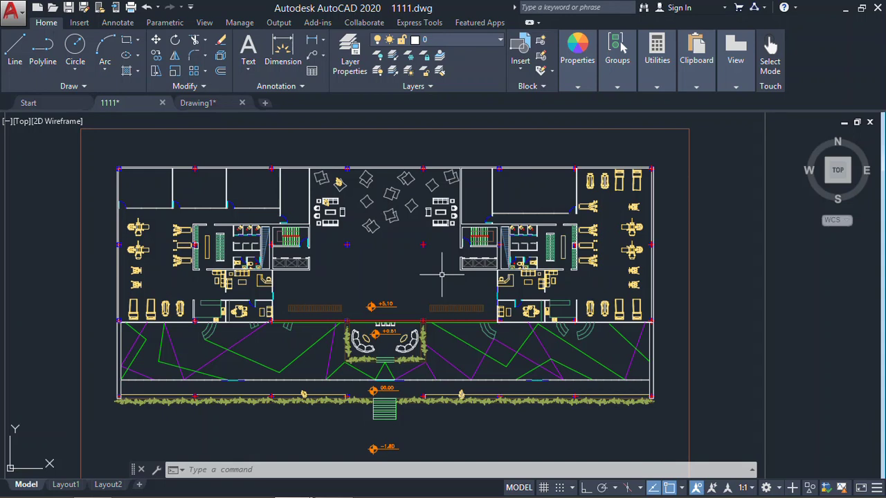
pyautogui.moveTo(441, 275); pyautogui.dragTo(434, 269, button='middle')
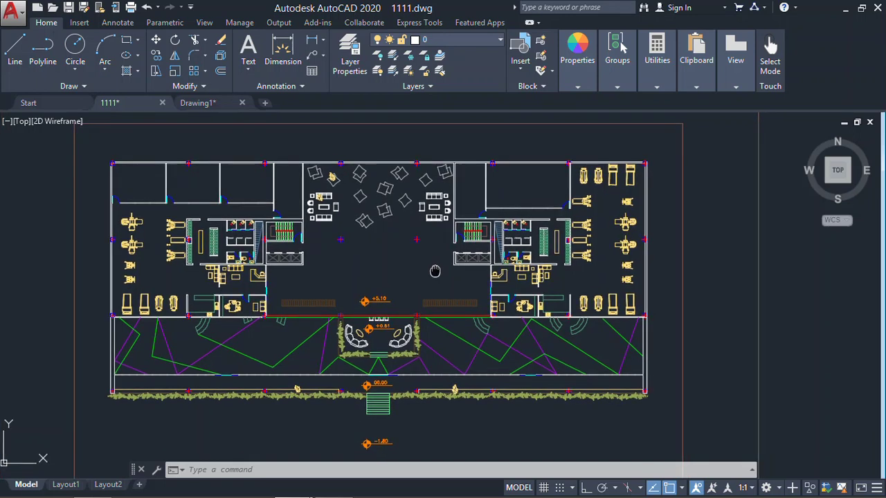
# Open the layer properties, view the color choices of the delet layer, and cancel the color selection.
pyautogui.click(498, 40)
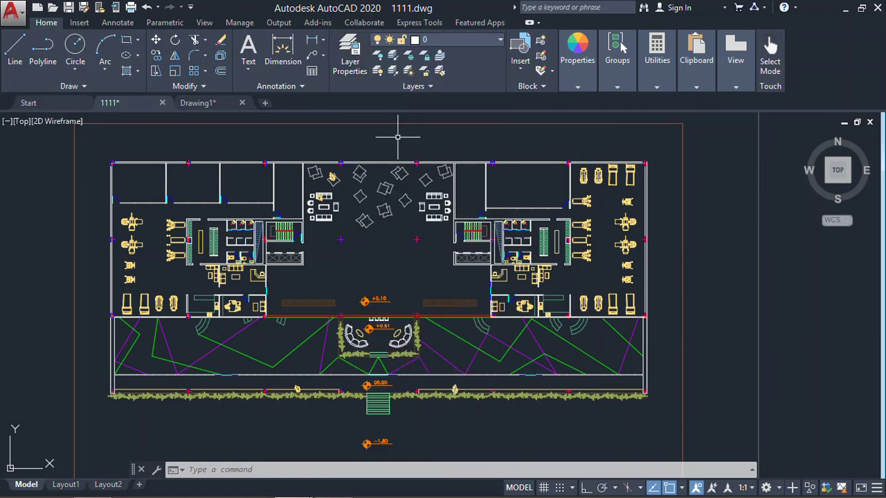
pyautogui.click(360, 59)
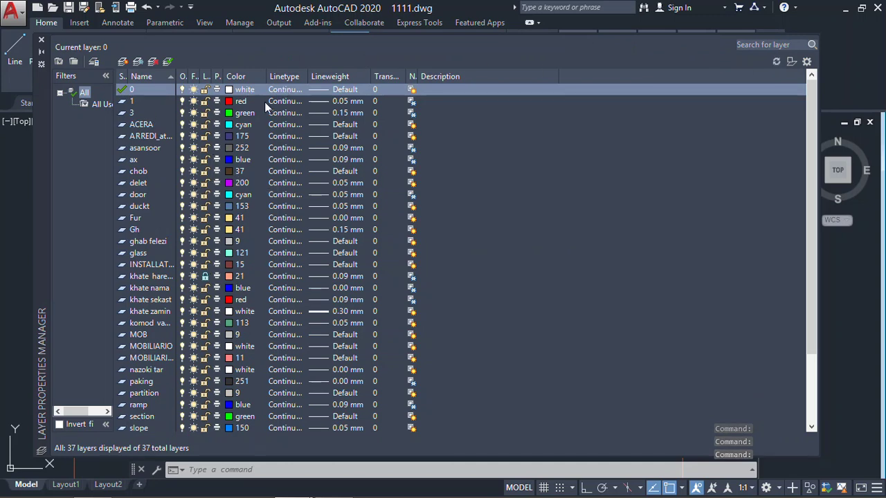
pyautogui.click(240, 183)
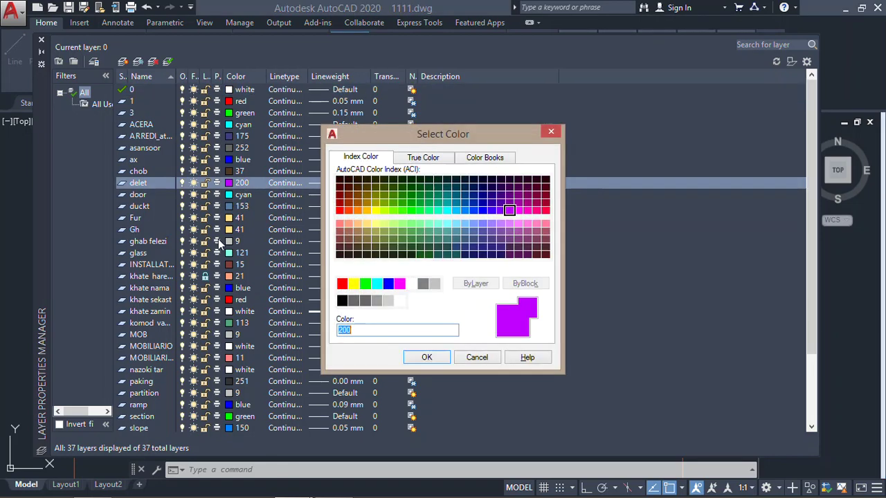
pyautogui.click(485, 360)
# Lock the MOB, komod va..., khate zamin and khate sekast layers in the layer properties.
pyautogui.click(204, 335)
pyautogui.click(205, 323)
pyautogui.click(205, 312)
# Toggle the khate sekast and khate zamin layers off and back on, and close the layer properties.
pyautogui.click(181, 302)
pyautogui.click(183, 313)
pyautogui.click(182, 302)
pyautogui.click(183, 313)
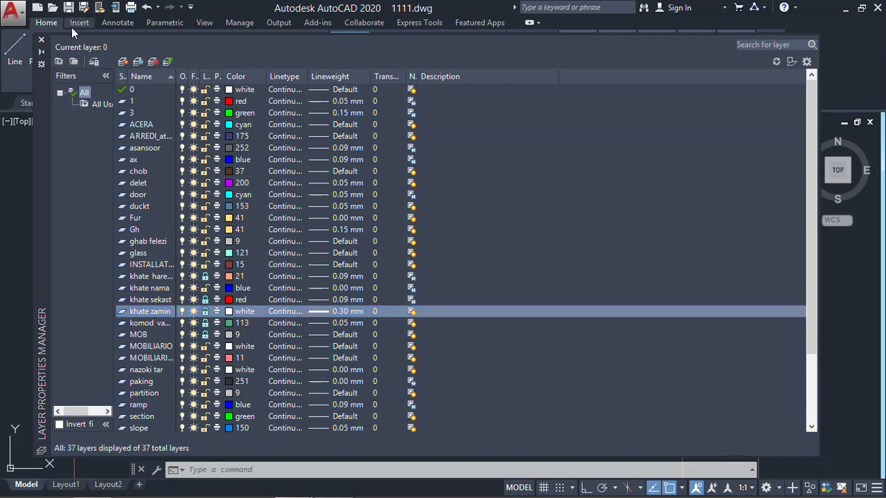
pyautogui.click(42, 41)
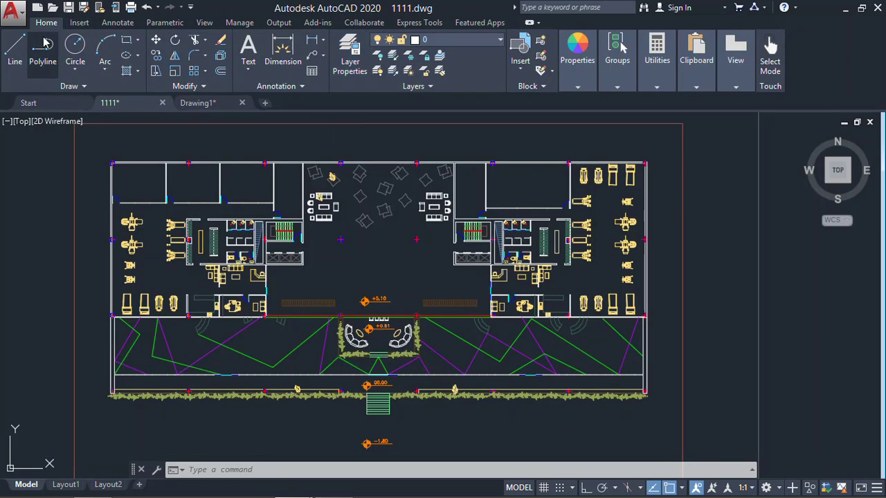